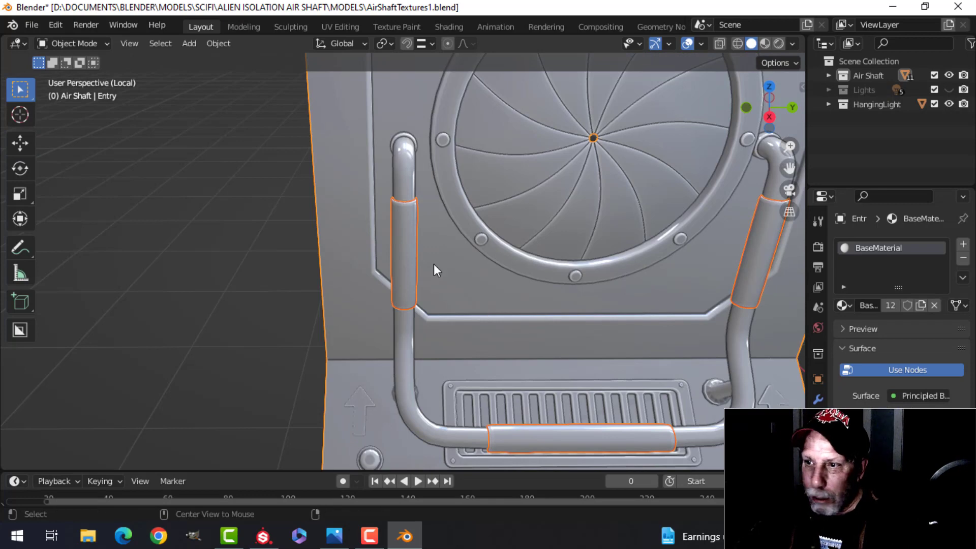
# Isolate the handle's three grip sleeves by hiding everything else and open their mesh for editing
pyautogui.hotkey('alt', 'a')
pyautogui.scroll(-4, 437, 219)
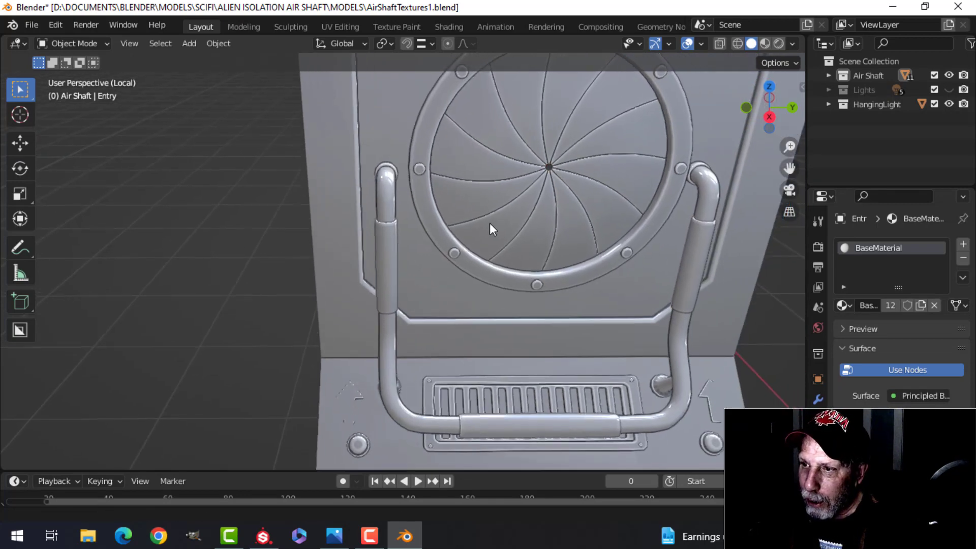
pyautogui.keyDown('shift'); pyautogui.moveTo(495, 209); pyautogui.dragTo(463, 234, button='middle'); pyautogui.keyUp('shift')
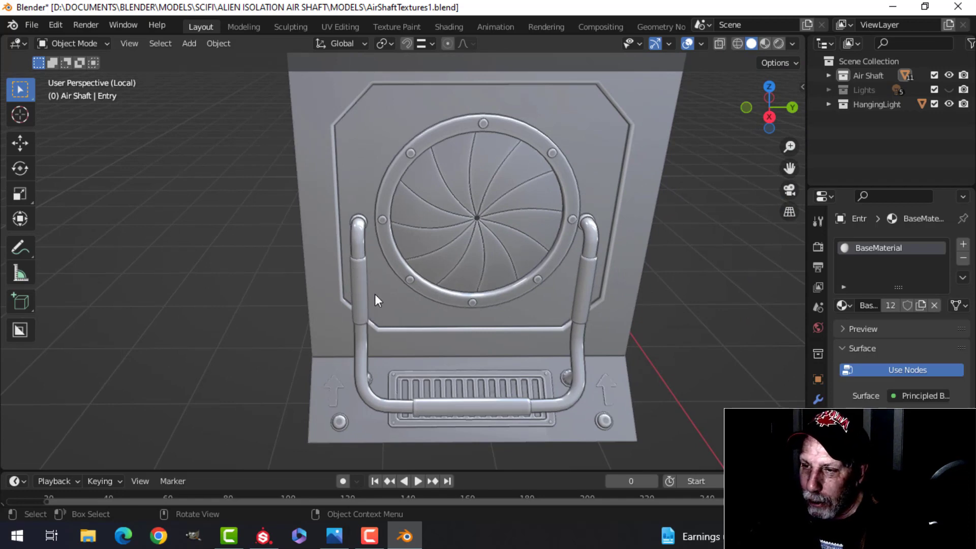
pyautogui.scroll(2, 347, 286)
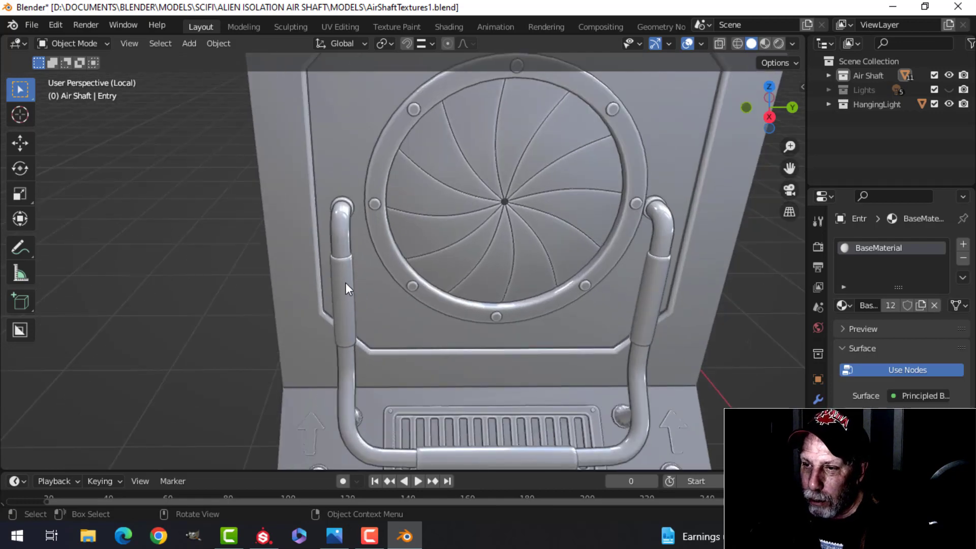
pyautogui.click(346, 282)
pyautogui.moveTo(422, 276); pyautogui.dragTo(451, 278, button='middle')
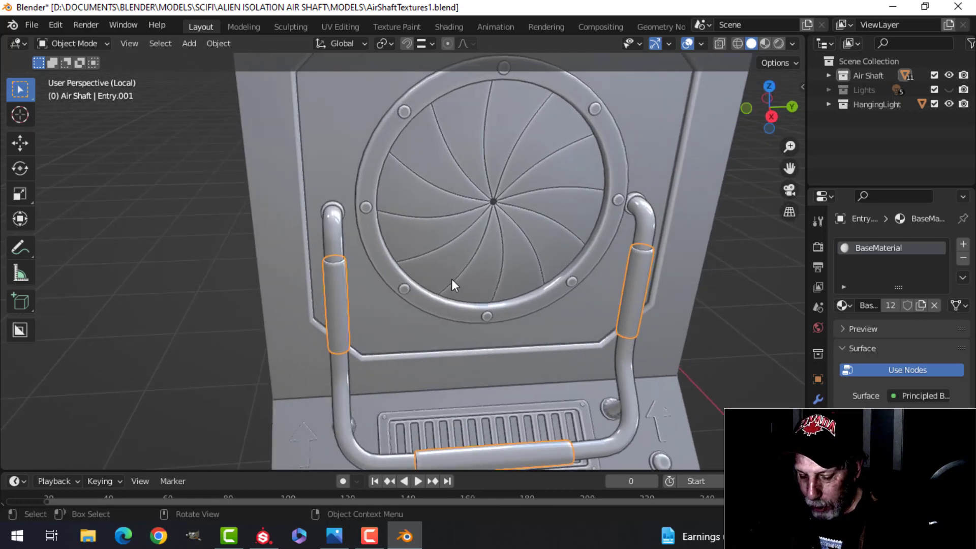
pyautogui.hotkey('shift', 'h')
pyautogui.press('Tab')
# Delete the inner vertices of the upright grip's top cap, from the center vertex out to the first ring
pyautogui.scroll(3, 350, 272)
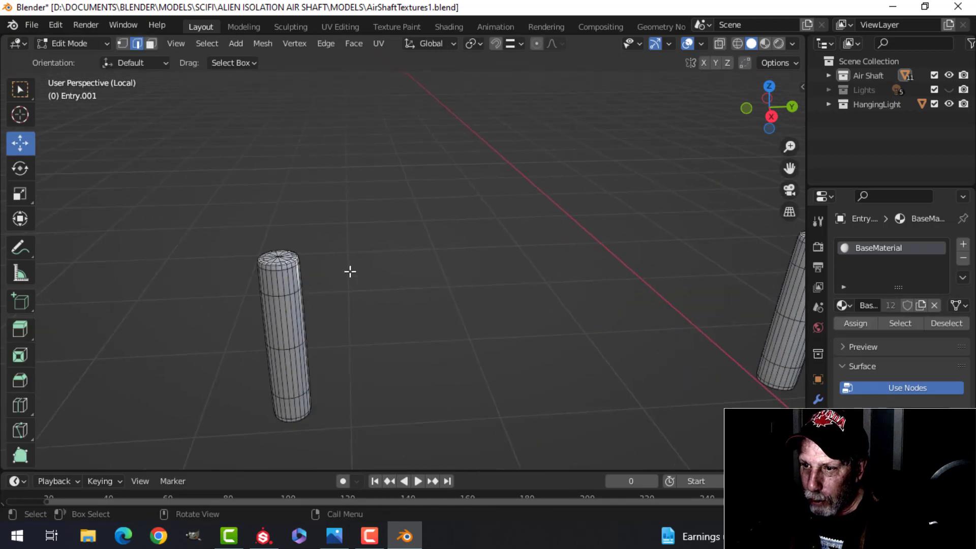
pyautogui.moveTo(349, 272)
pyautogui.mouseDown(button='middle')
pyautogui.moveTo(464, 294)
pyautogui.moveTo(383, 307)
pyautogui.moveTo(475, 264)
pyautogui.moveTo(416, 285)
pyautogui.moveTo(285, 303)
pyautogui.moveTo(407, 254)
pyautogui.moveTo(351, 300)
pyautogui.moveTo(353, 271)
pyautogui.mouseUp(button='middle')
pyautogui.scroll(3, 348, 302)
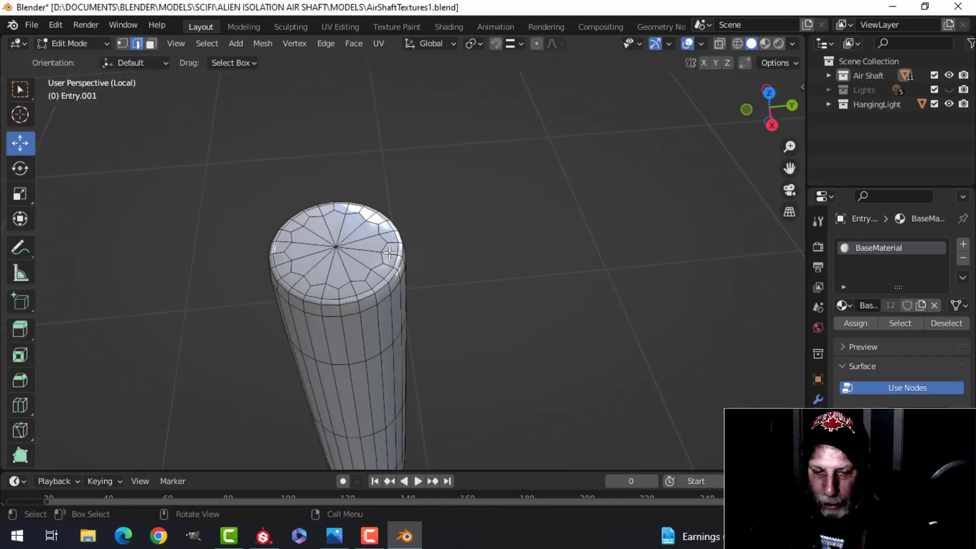
pyautogui.press('1')
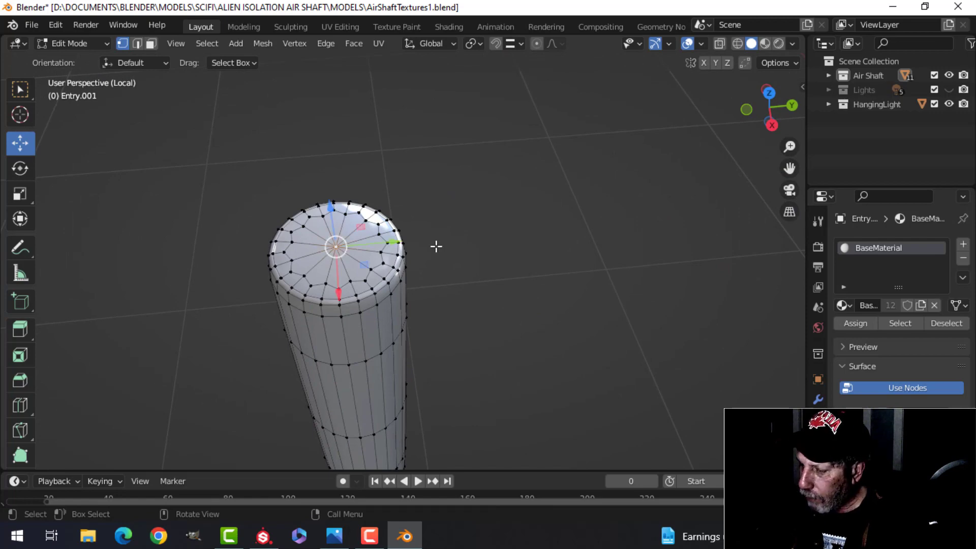
pyautogui.press('ctrl+KP_Add')
pyautogui.press('x')
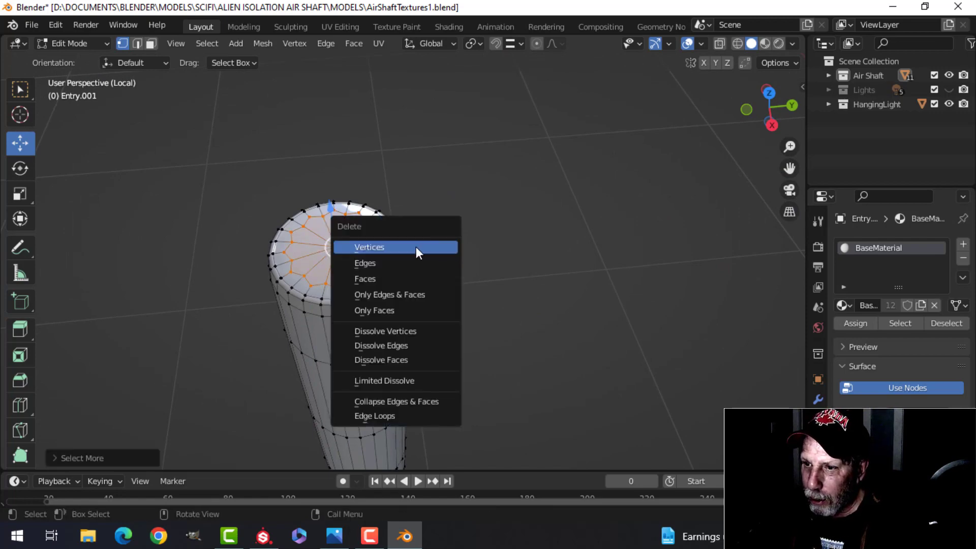
pyautogui.click(416, 247)
# Fill the grip's open top with a single face and mark its rim edge loop as a seam
pyautogui.scroll(3, 344, 307)
pyautogui.press('2')
pyautogui.keyDown('alt'); pyautogui.click(346, 307); pyautogui.keyUp('alt')
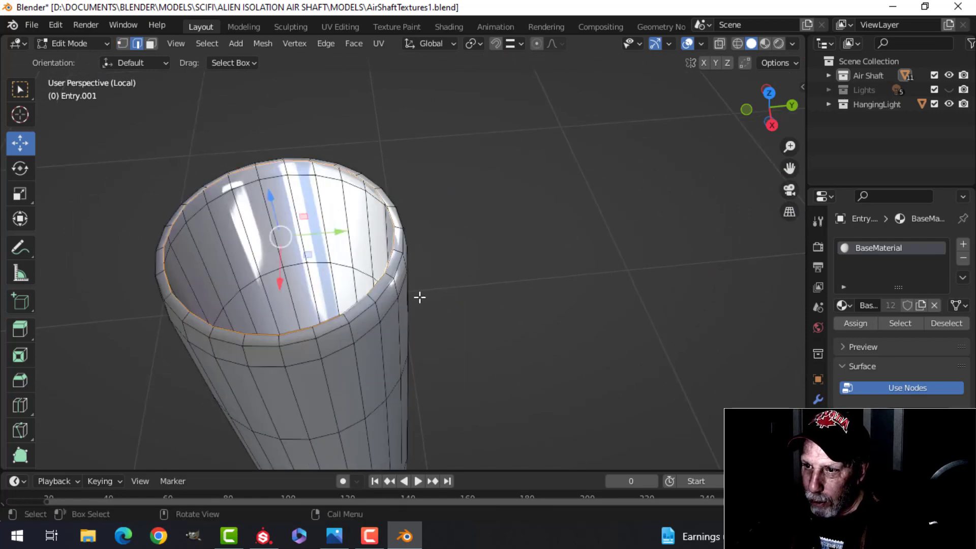
pyautogui.press('f')
pyautogui.moveTo(447, 292); pyautogui.dragTo(438, 254, button='middle')
pyautogui.hotkey('ctrl', 'e')
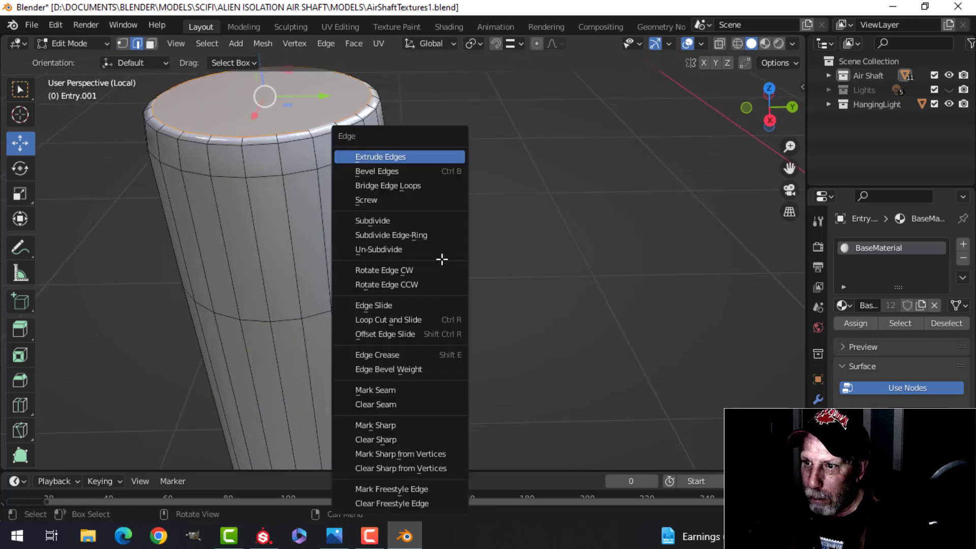
pyautogui.click(391, 390)
# Delete the center vertex and surrounding ring of vertices in the same grip's bottom cap
pyautogui.scroll(-5, 427, 328)
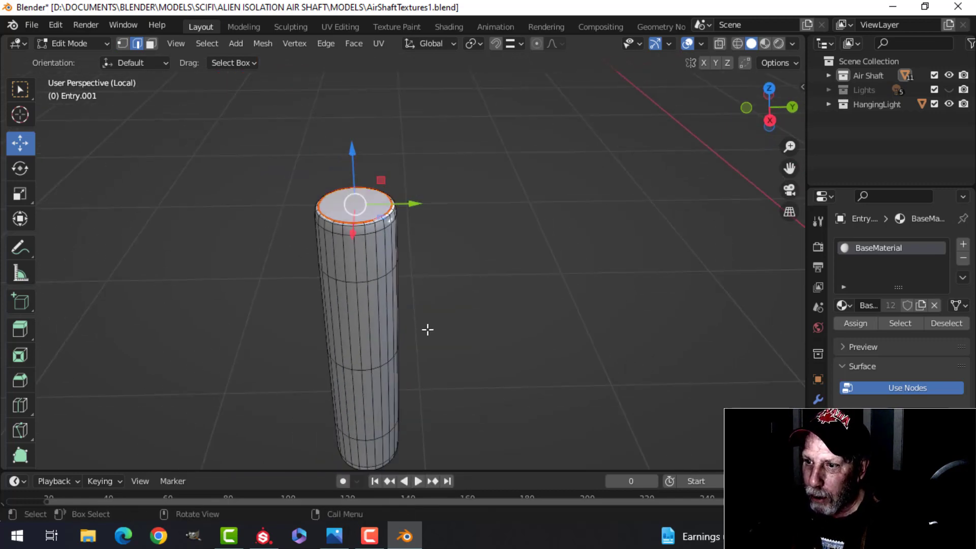
pyautogui.moveTo(427, 329); pyautogui.dragTo(356, 353, button='middle')
pyautogui.press('1')
pyautogui.scroll(2, 355, 352)
pyautogui.click(258, 332)
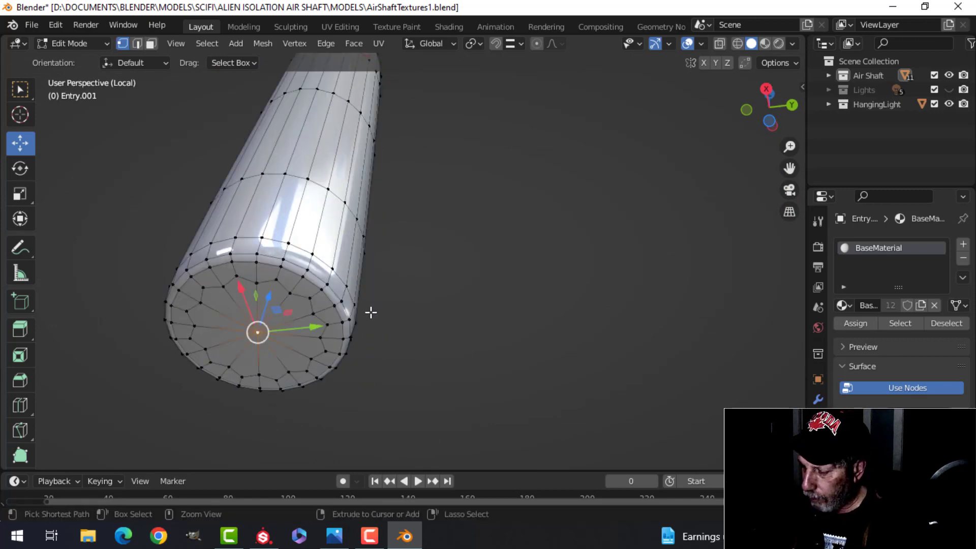
pyautogui.press('ctrl+KP_Add')
pyautogui.press('x')
pyautogui.click(370, 312)
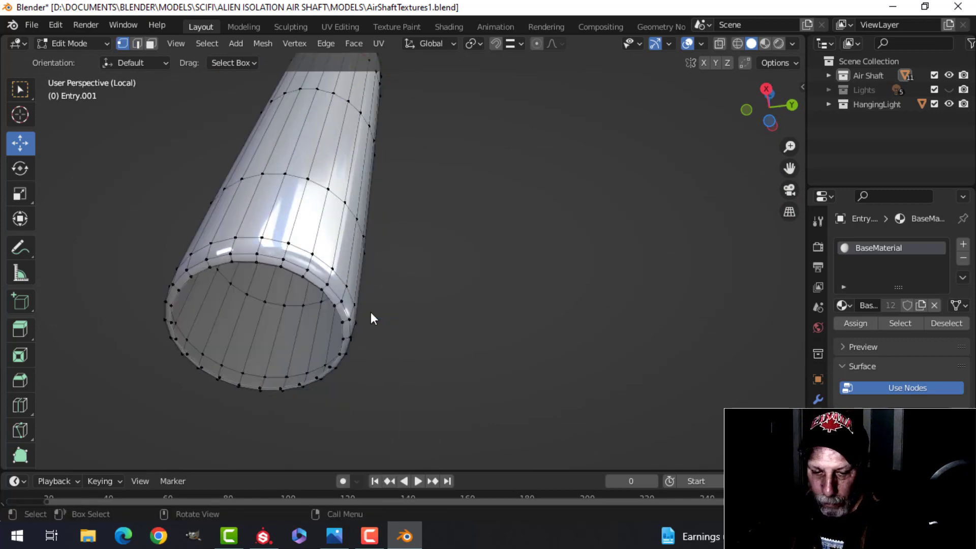
# Fill the grip's open bottom with a single face and mark its rim edge loop as a seam
pyautogui.press('2')
pyautogui.keyDown('alt'); pyautogui.click(298, 268); pyautogui.keyUp('alt')
pyautogui.press('f')
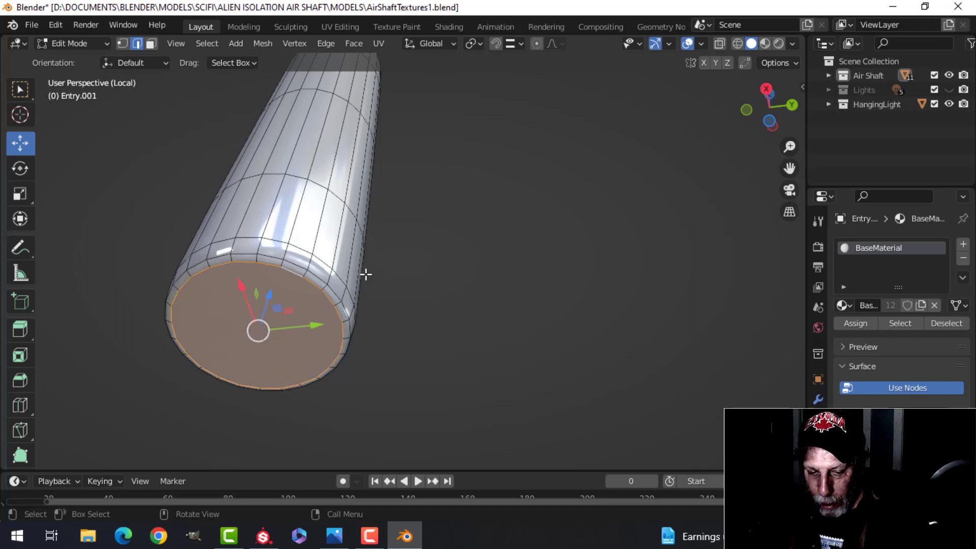
pyautogui.hotkey('ctrl', 'e')
pyautogui.click(359, 287)
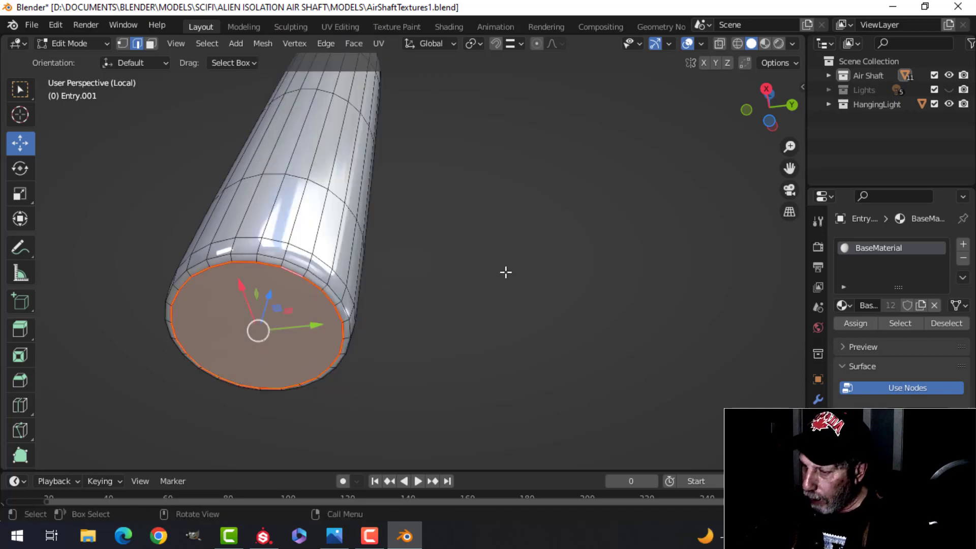
# Mark a lengthwise edge loop down the middle of the grip's back side as a seam
pyautogui.press('KP_3')
pyautogui.scroll(-5, 486, 273)
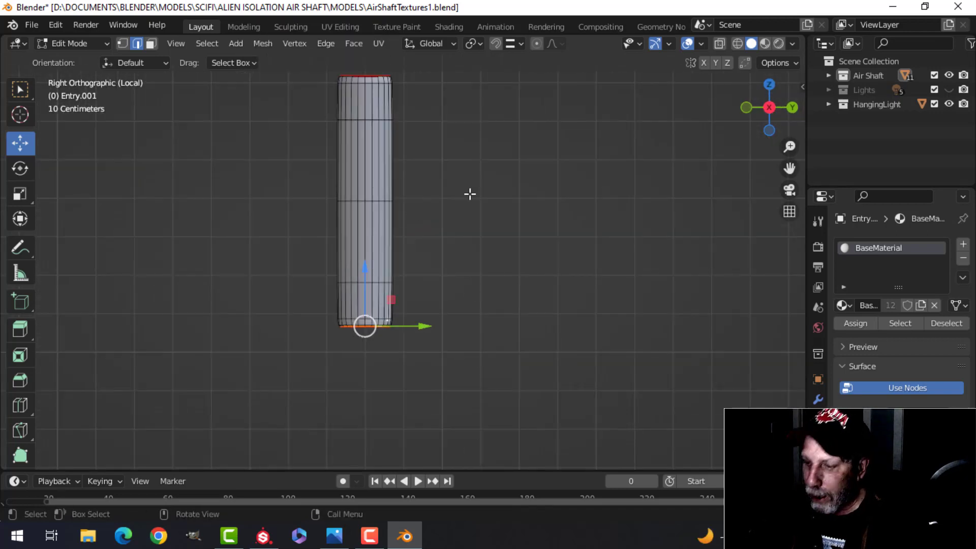
pyautogui.press('ctrl+KP_3')
pyautogui.scroll(3, 470, 193)
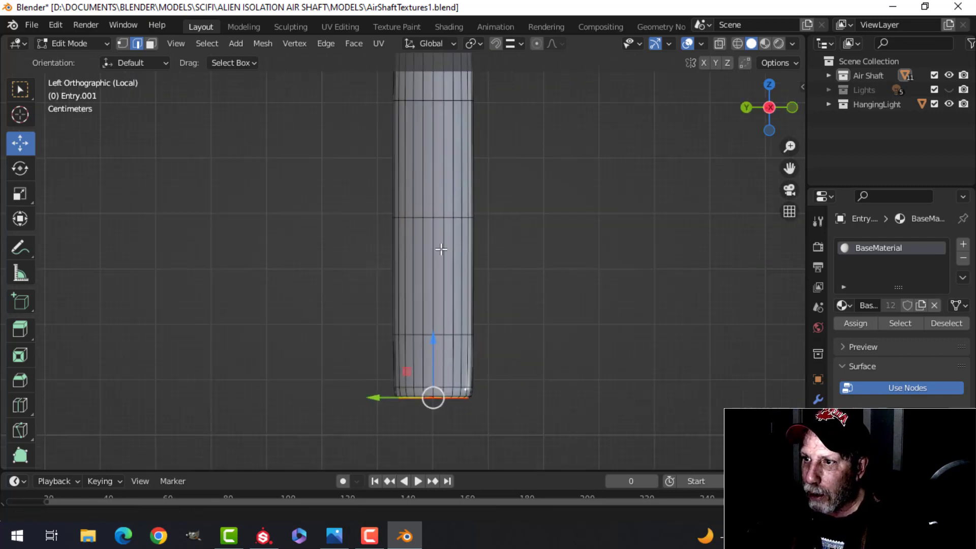
pyautogui.keyDown('alt'); pyautogui.click(410, 148); pyautogui.keyUp('alt')
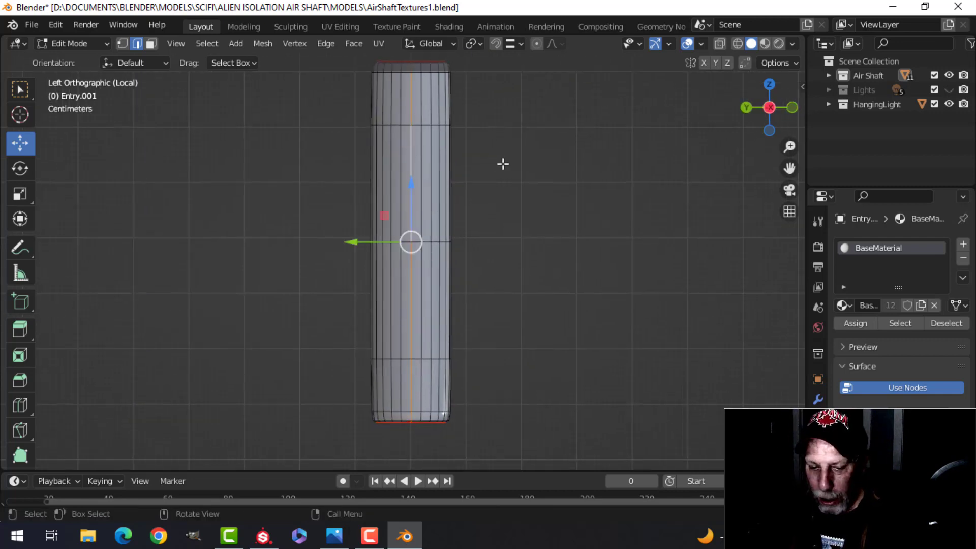
pyautogui.hotkey('ctrl', 'e')
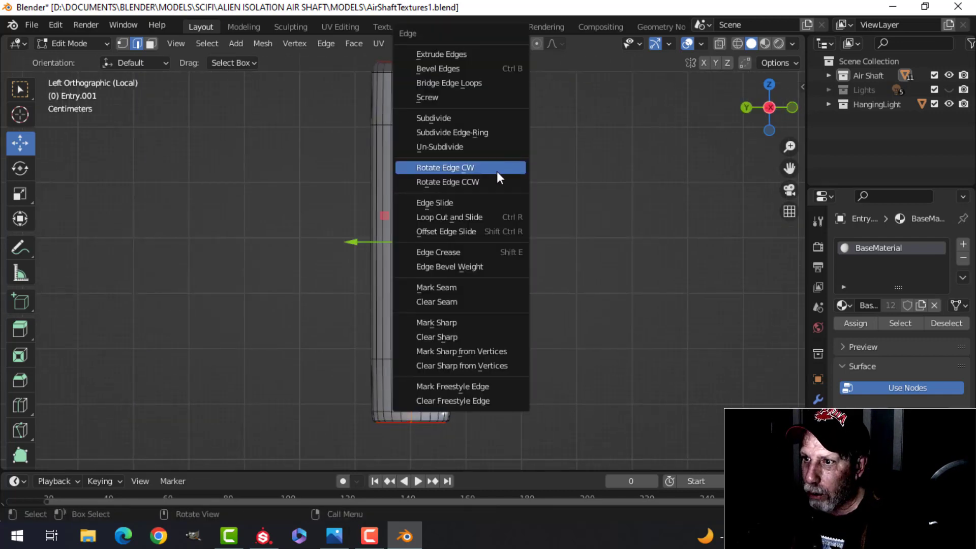
pyautogui.click(450, 288)
# Finish editing the grip meshes and bring the hidden entry parts back into view
pyautogui.scroll(-3, 517, 231)
pyautogui.moveTo(517, 231); pyautogui.dragTo(457, 257, button='middle')
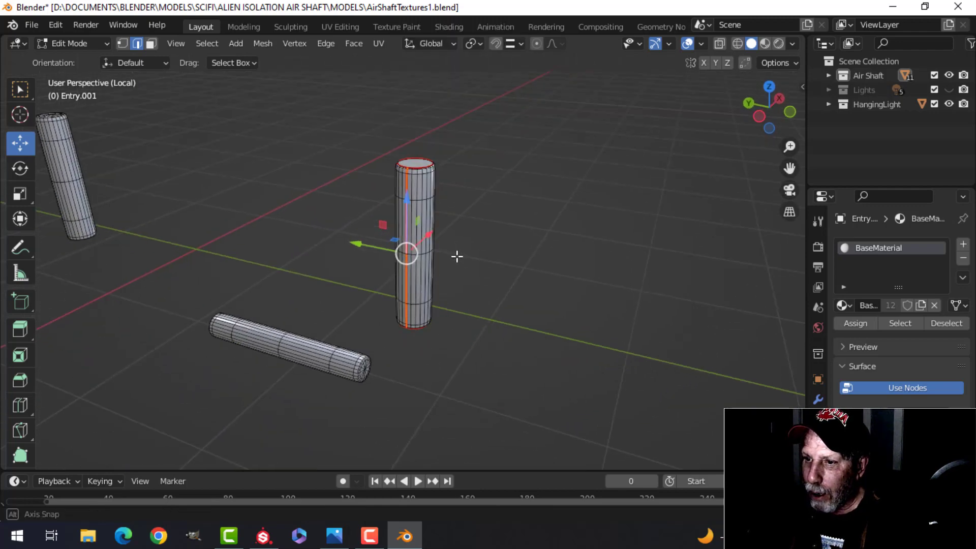
pyautogui.keyDown('shift'); pyautogui.moveTo(375, 258); pyautogui.dragTo(401, 183, button='middle'); pyautogui.keyUp('shift')
pyautogui.moveTo(432, 227)
pyautogui.mouseDown(button='middle')
pyautogui.moveTo(479, 229)
pyautogui.moveTo(437, 231)
pyautogui.mouseUp(button='middle')
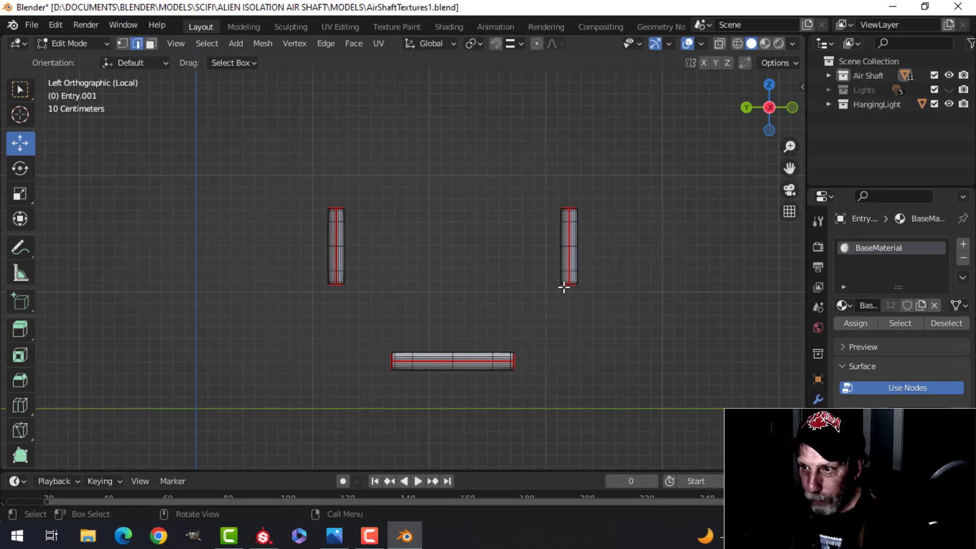
pyautogui.press('Tab')
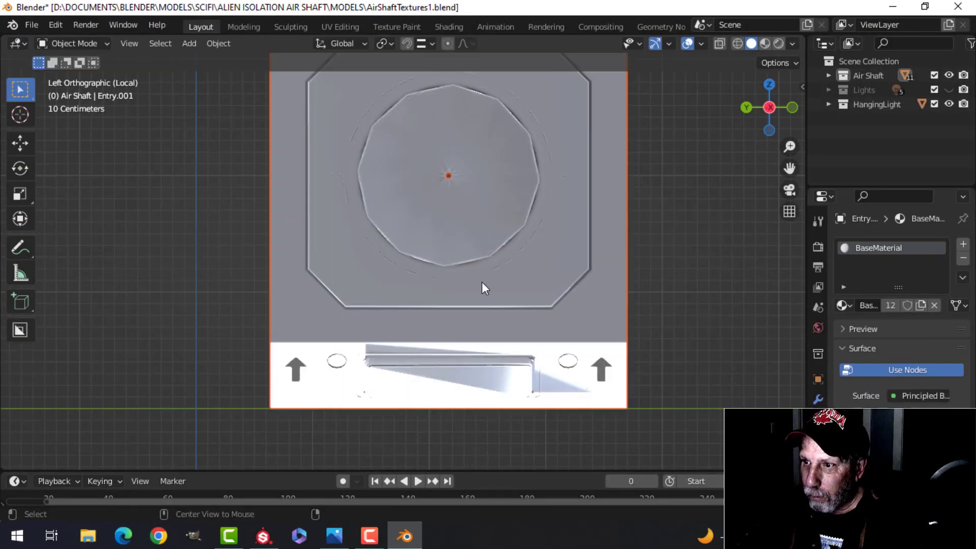
pyautogui.moveTo(482, 282); pyautogui.dragTo(399, 242, button='middle')
pyautogui.scroll(2, 386, 245)
pyautogui.scroll(1, 390, 270)
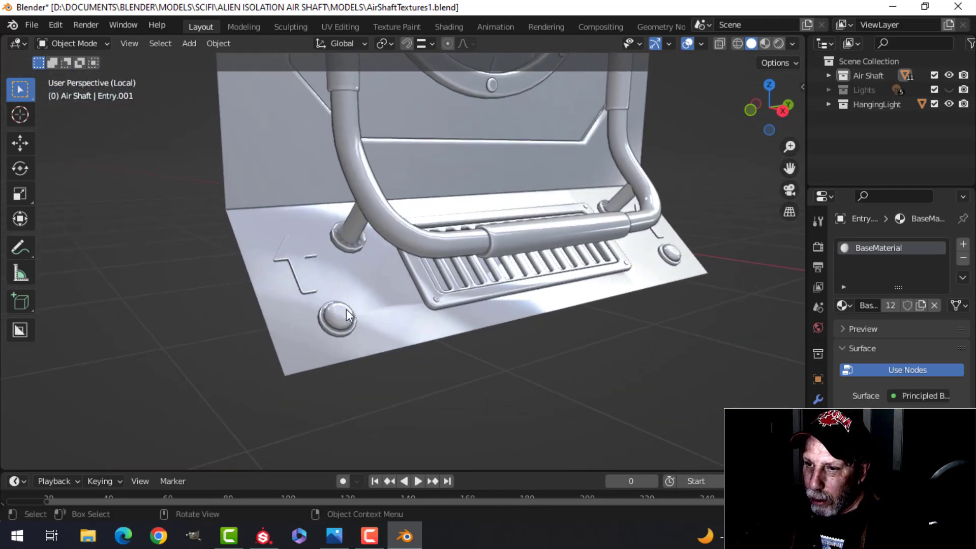
# Open the entry mesh for editing and select the top faces of both round domed buttons on the base
pyautogui.click(389, 309)
pyautogui.moveTo(388, 309); pyautogui.dragTo(377, 307, button='middle')
pyautogui.press('Tab')
pyautogui.scroll(5, 380, 310)
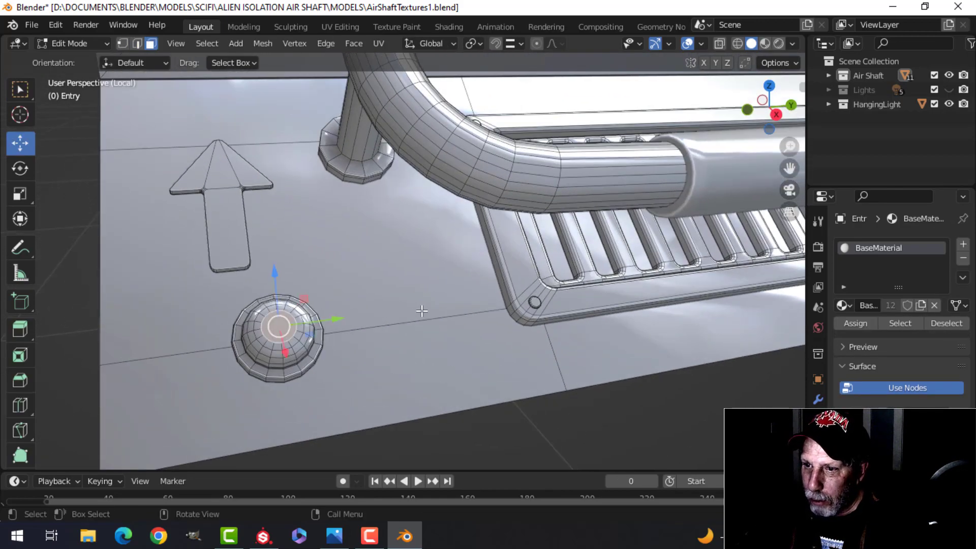
pyautogui.moveTo(297, 321); pyautogui.dragTo(566, 284, button='middle')
pyautogui.moveTo(634, 284)
pyautogui.mouseDown(button='middle')
pyautogui.moveTo(244, 279)
pyautogui.moveTo(210, 294)
pyautogui.moveTo(391, 218)
pyautogui.mouseUp(button='middle')
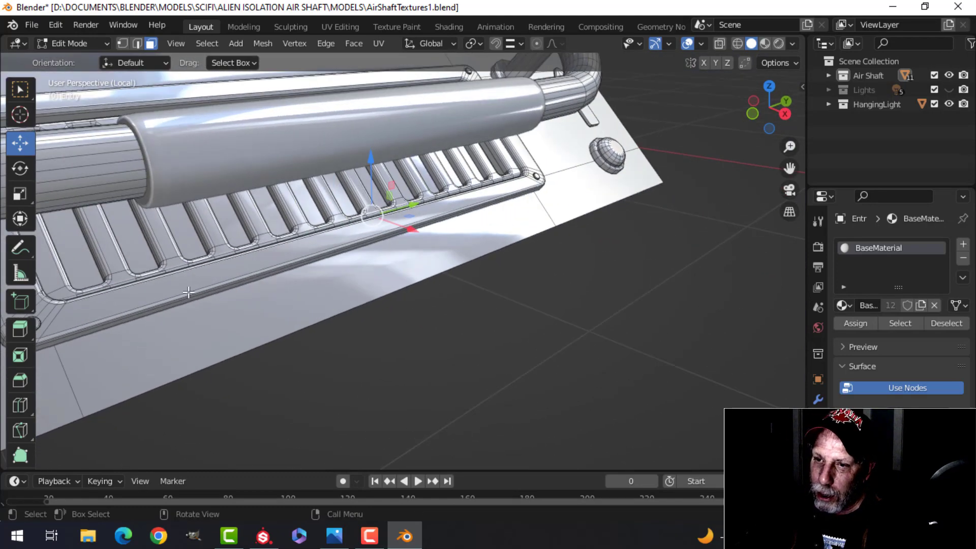
pyautogui.keyDown('shift'); pyautogui.moveTo(188, 289); pyautogui.dragTo(445, 231, button='middle'); pyautogui.keyUp('shift')
pyautogui.keyDown('shift'); pyautogui.moveTo(311, 275); pyautogui.dragTo(422, 243, button='middle'); pyautogui.keyUp('shift')
pyautogui.scroll(2, 407, 242)
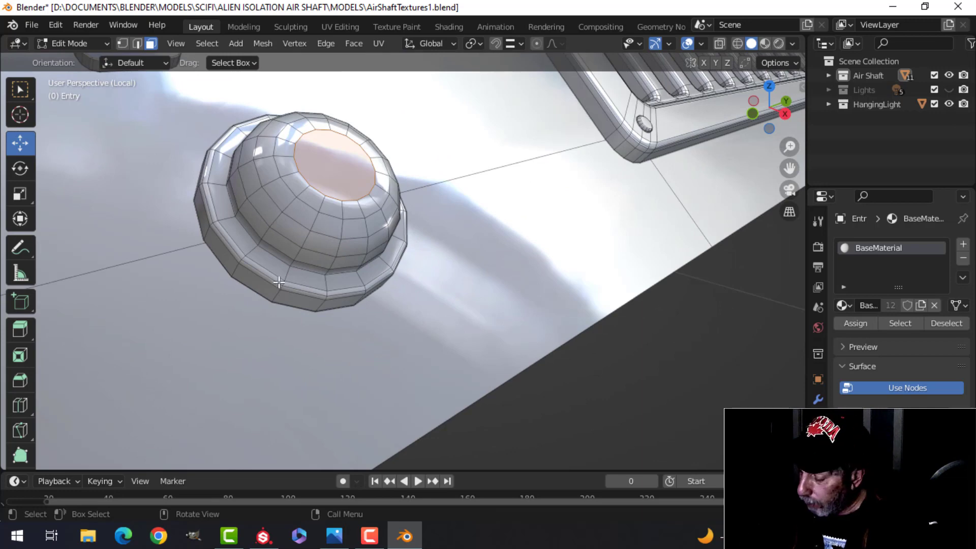
# Expand the selection to cover the button domes down to their rings and separate them into their own object
pyautogui.press('ctrl+KP_Add')
pyautogui.press('ctrl+KP_Add')
pyautogui.press('ctrl+KP_Add')
pyautogui.press('ctrl+KP_Add')
pyautogui.press('ctrl+KP_Add')
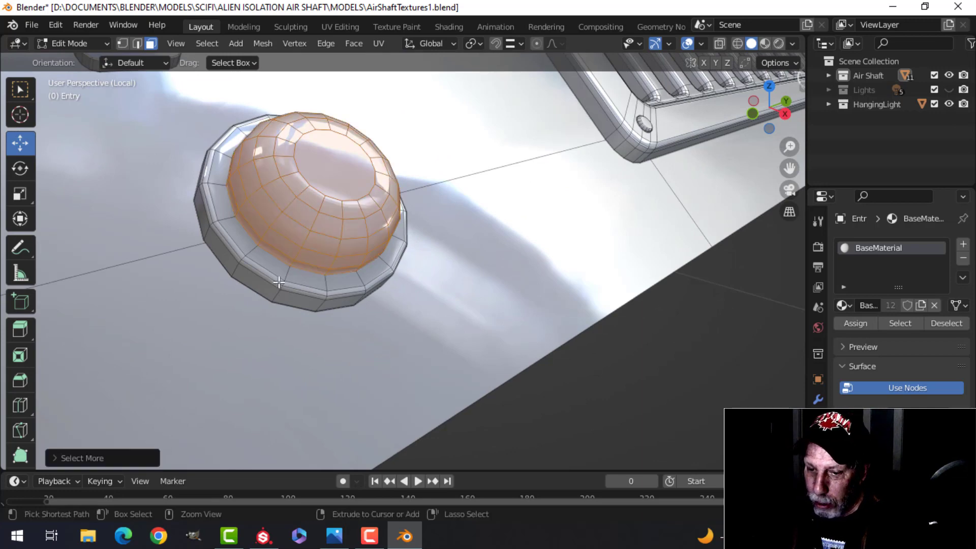
pyautogui.press('p')
pyautogui.click(279, 285)
pyautogui.press('Tab')
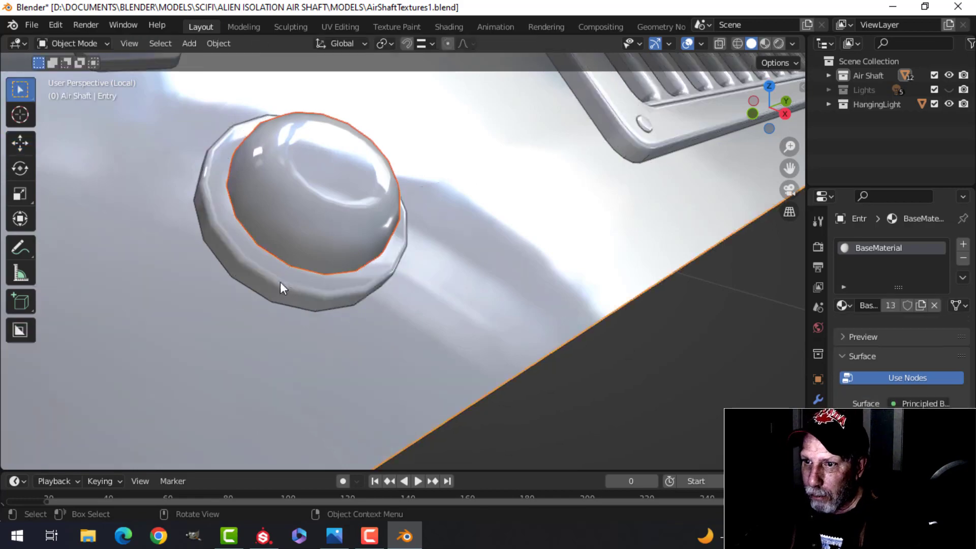
# Unwrap the whole entry mesh with Smart UV Project using an island margin of 0.003
pyautogui.scroll(-3, 297, 239)
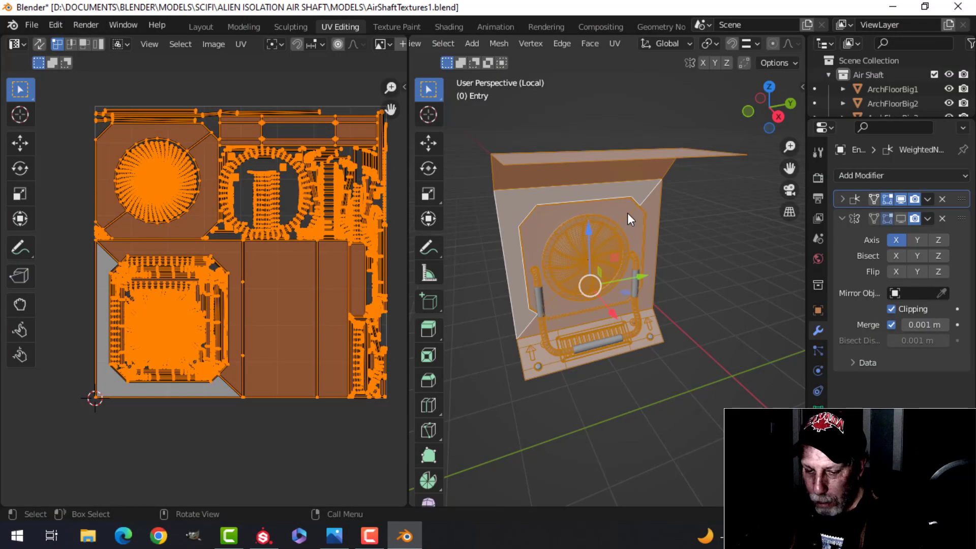
pyautogui.press('u')
pyautogui.click(610, 234)
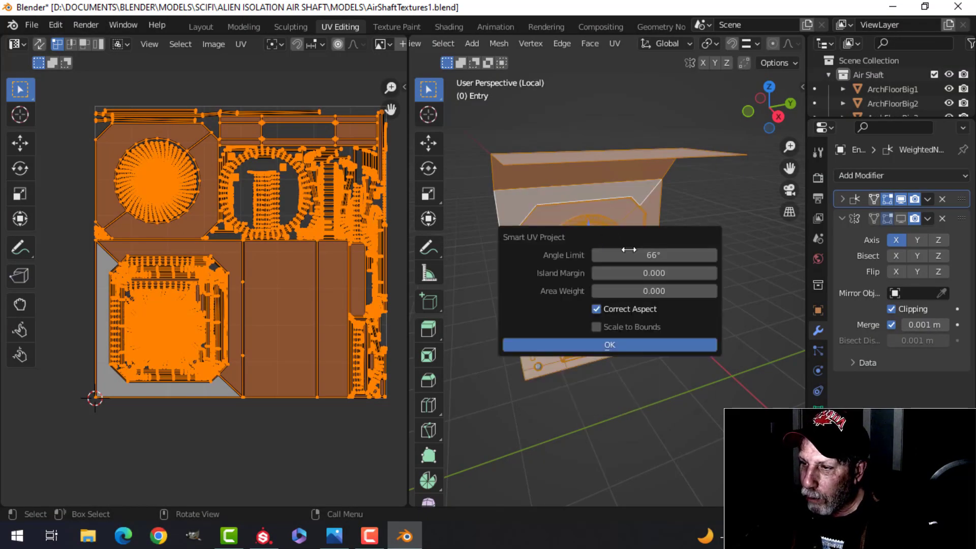
pyautogui.click(673, 273)
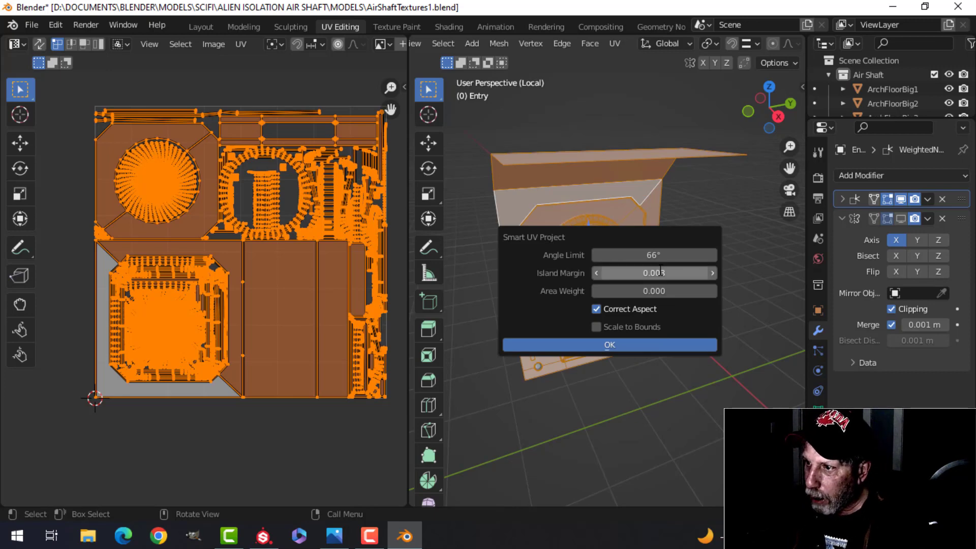
pyautogui.press('Return')
pyautogui.click(620, 340)
pyautogui.scroll(3, 555, 314)
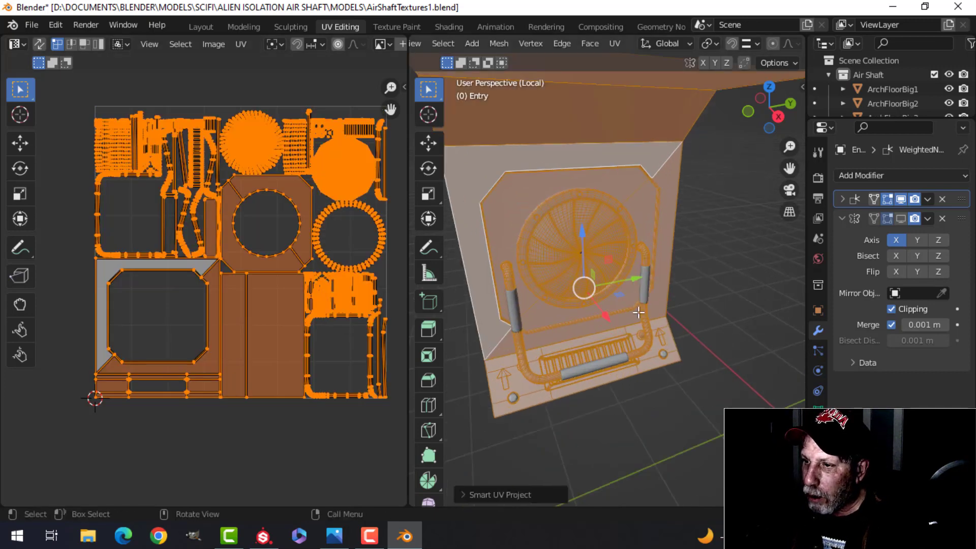
# Open the separated button domes and the entry mesh for editing together and unwrap both with Smart UV Project at a 0.003 island margin
pyautogui.press('Tab')
pyautogui.scroll(1, 551, 312)
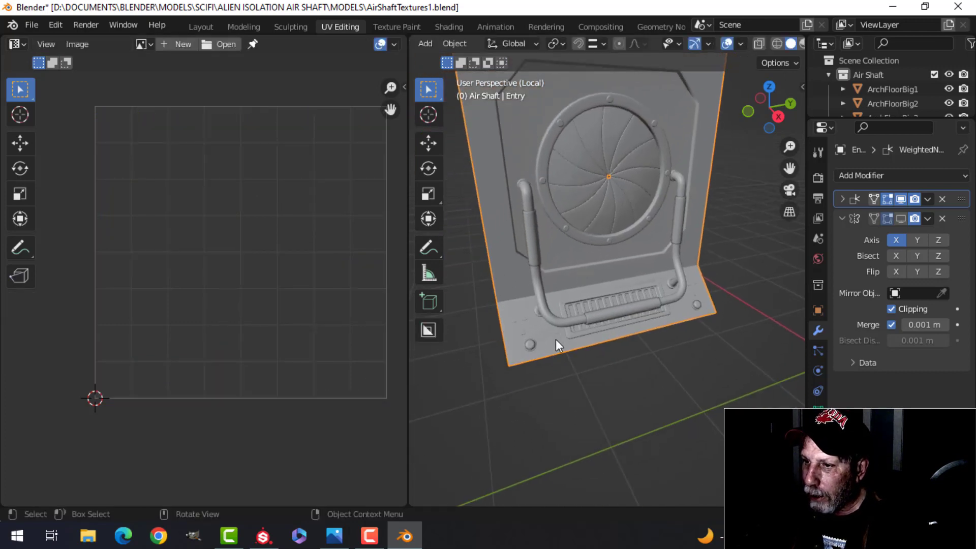
pyautogui.click(528, 345)
pyautogui.click(621, 303)
pyautogui.press('Tab')
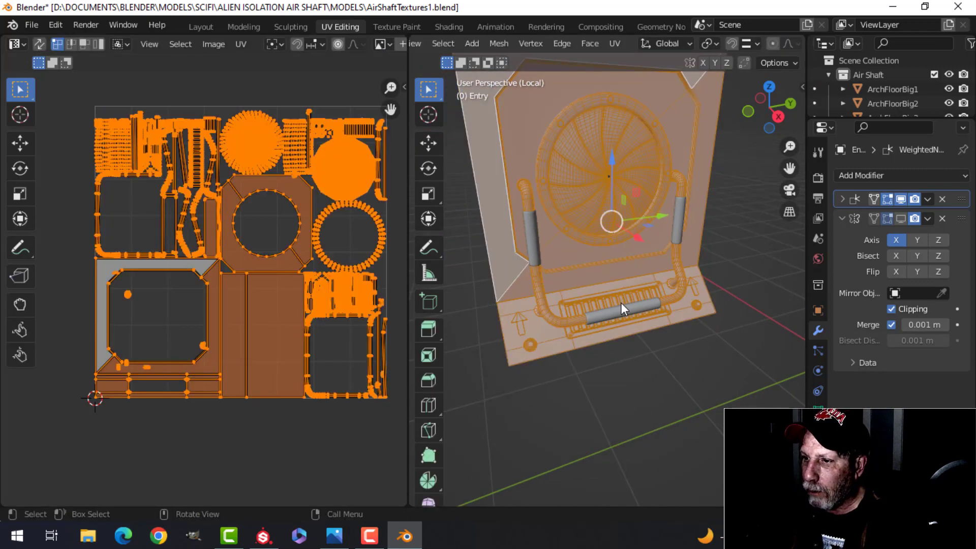
pyautogui.press('u')
pyautogui.click(620, 303)
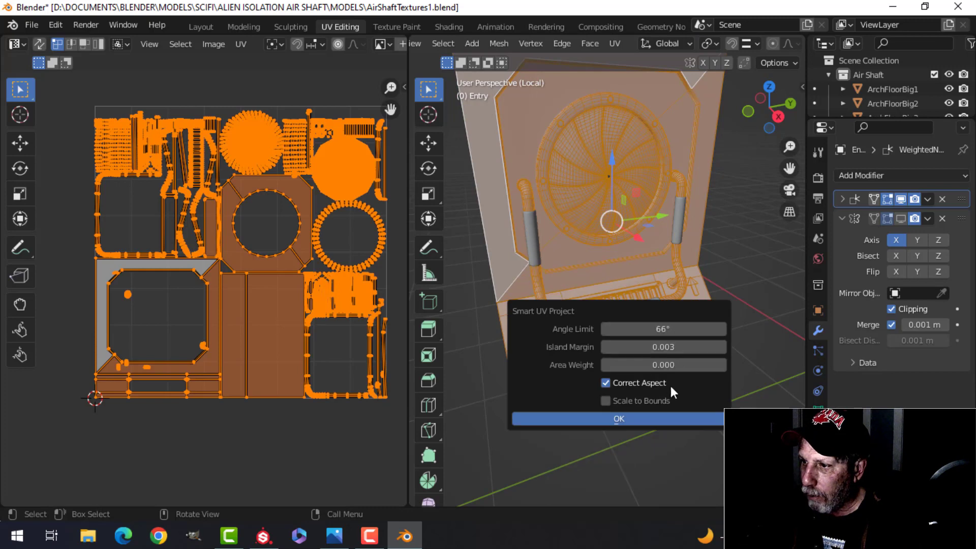
pyautogui.click(645, 415)
pyautogui.press('Tab')
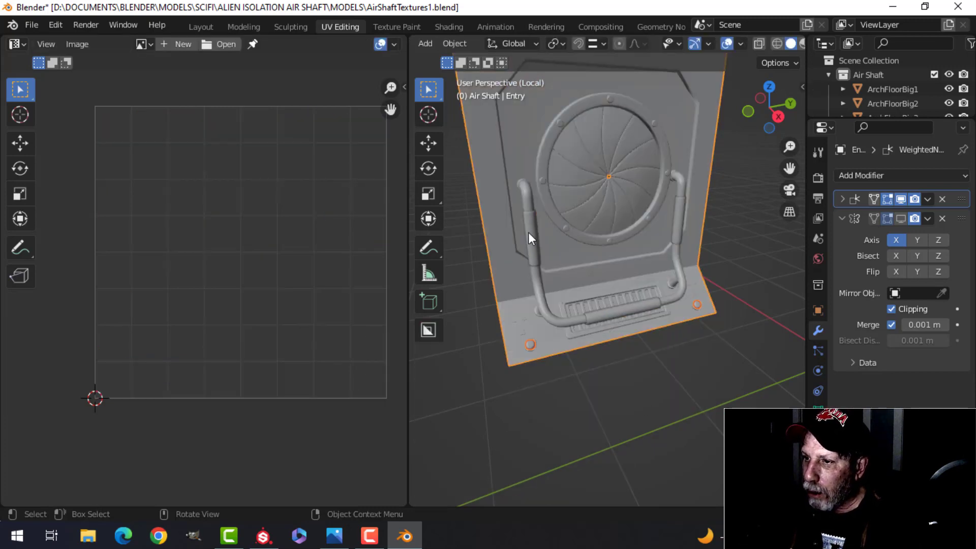
# Open the handle grips for editing, select their whole mesh and unwrap it along the marked seams
pyautogui.click(529, 234)
pyautogui.press('Tab')
pyautogui.press('a')
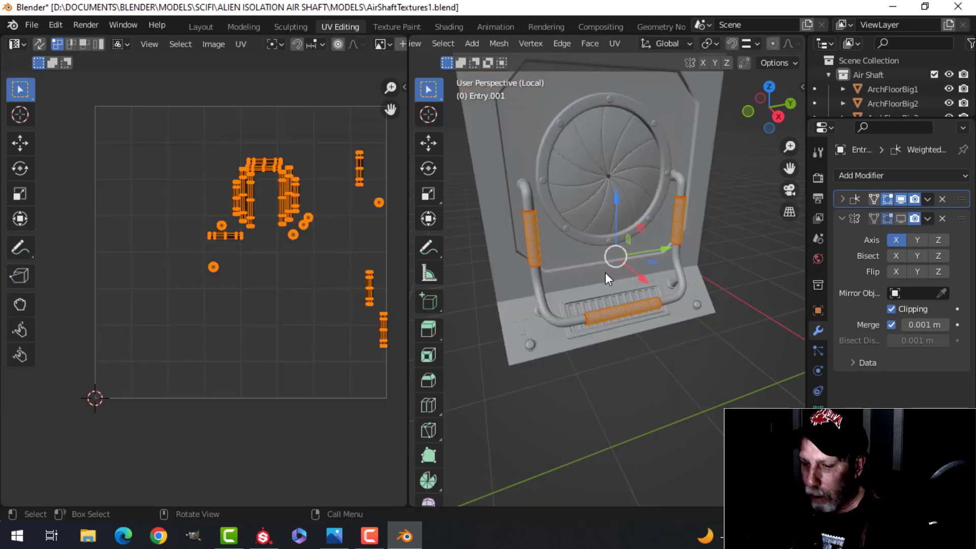
pyautogui.press('u')
pyautogui.click(567, 249)
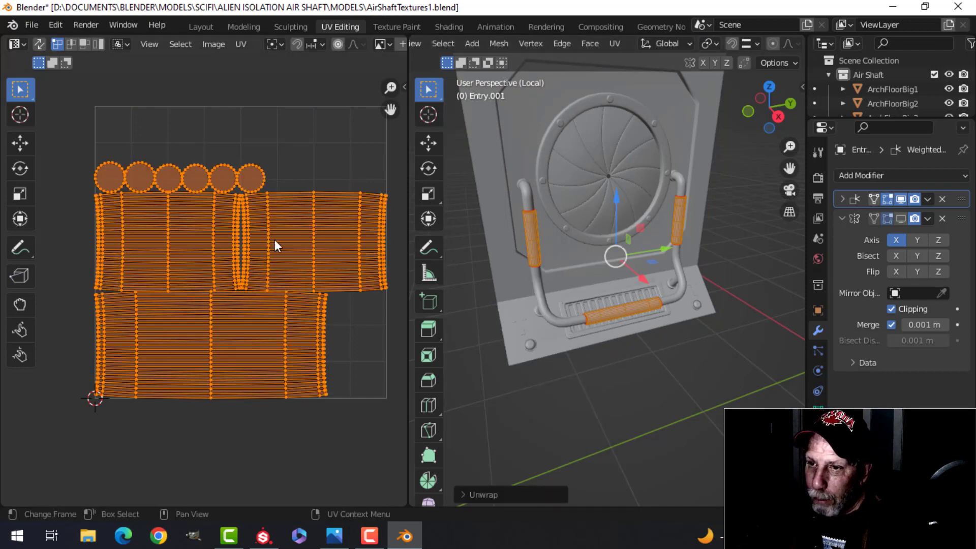
pyautogui.press('Tab')
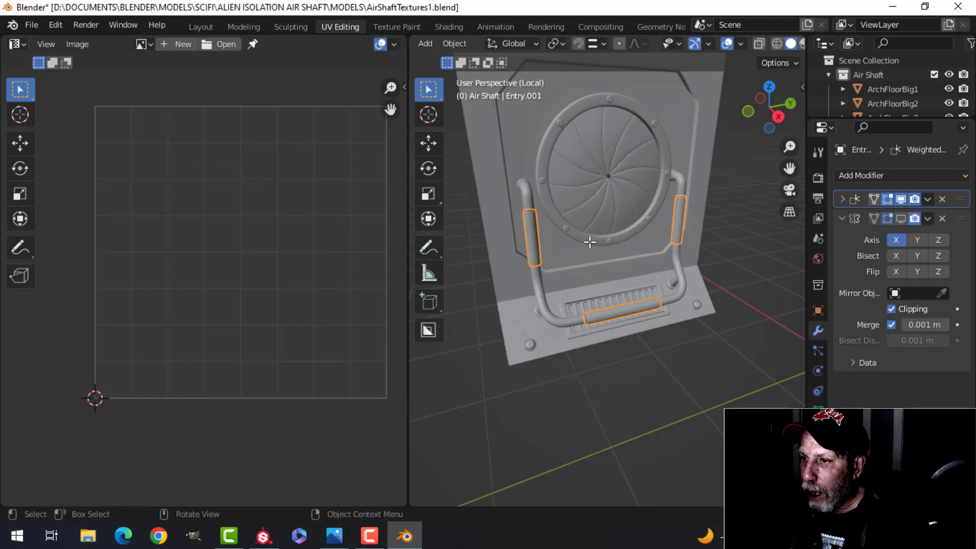
# Edit all entry parts together with UV sync selection enabled, and select one whole side grip to check its UV island size
pyautogui.press('a')
pyautogui.press('Tab')
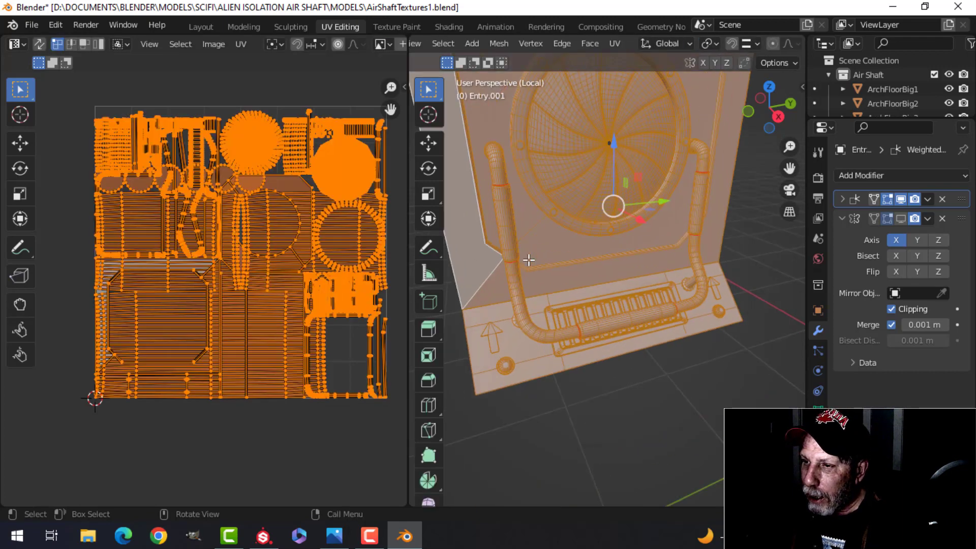
pyautogui.scroll(5, 559, 218)
pyautogui.scroll(2, 563, 202)
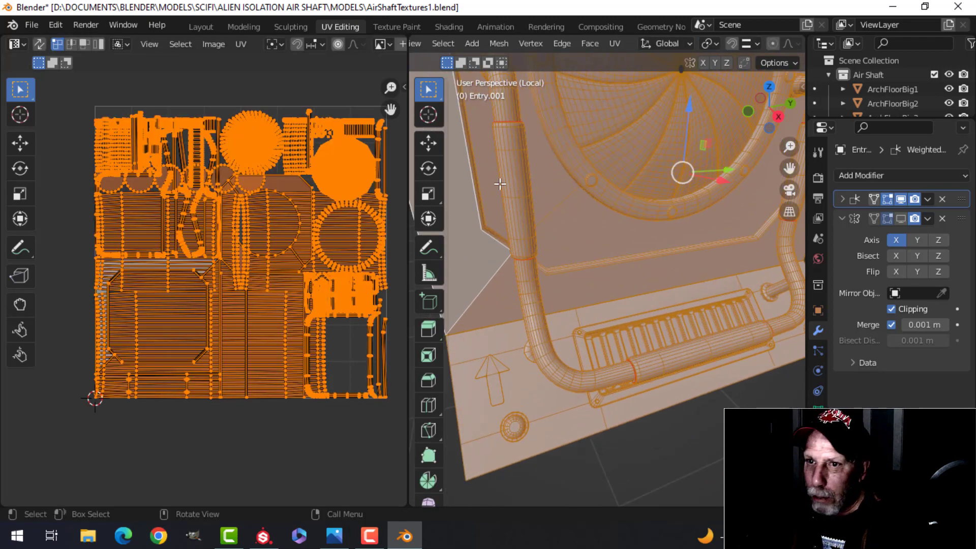
pyautogui.click(38, 45)
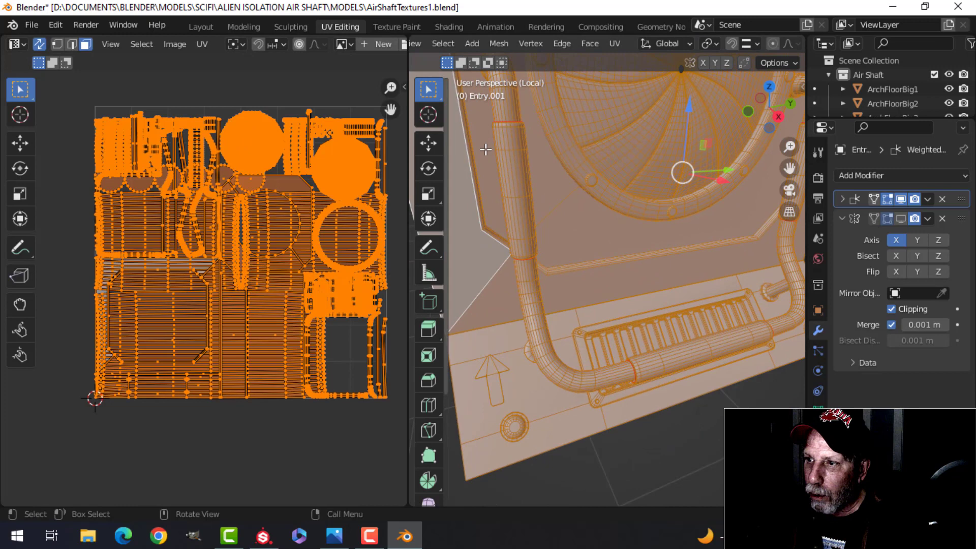
pyautogui.click(524, 158)
pyautogui.hotkey('ctrl', 'l')
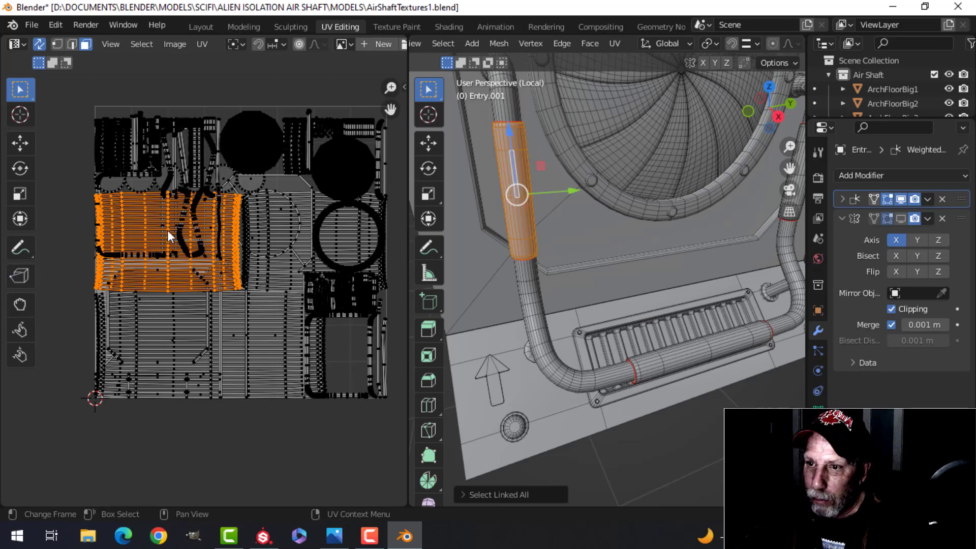
pyautogui.scroll(-3, 231, 249)
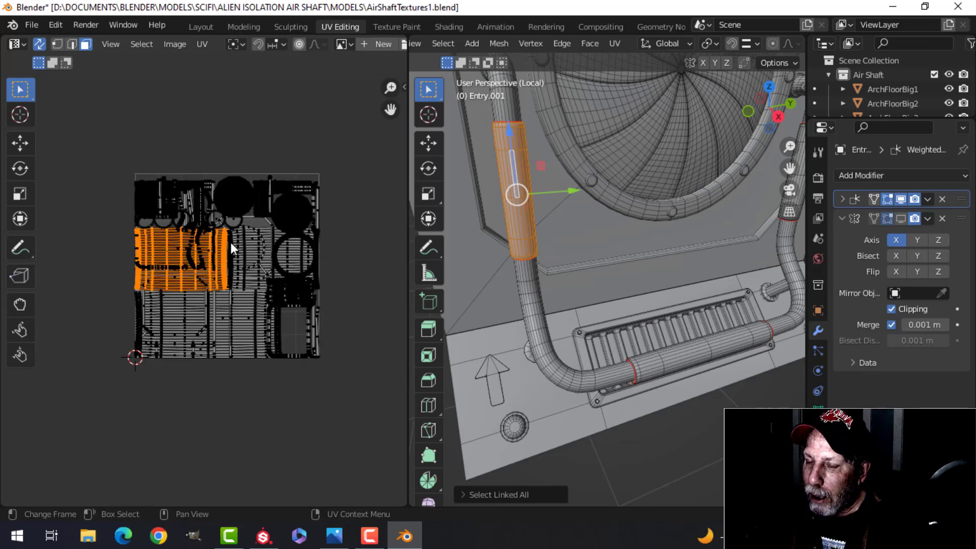
pyautogui.scroll(-3, 586, 227)
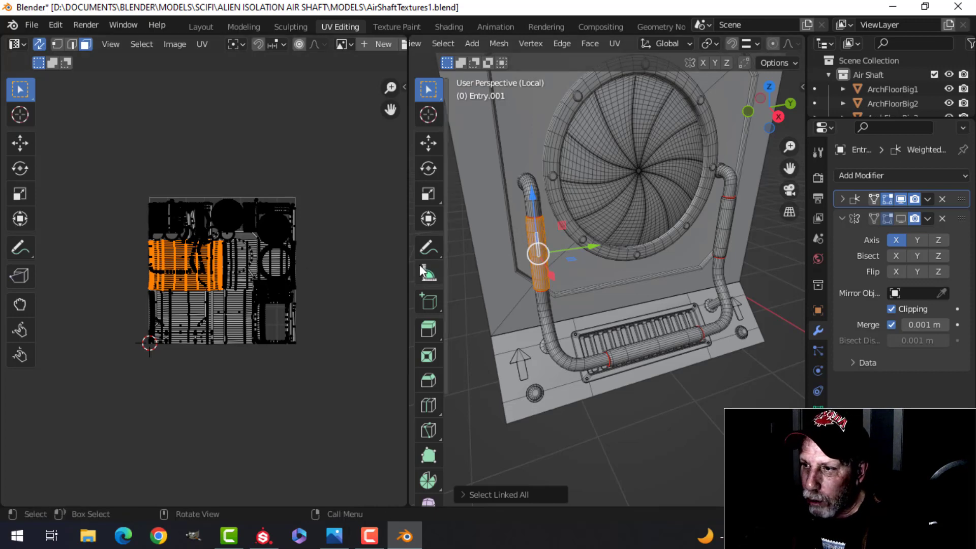
# Select the geometry of all entry parts and average the scale of their UV islands
pyautogui.press('a')
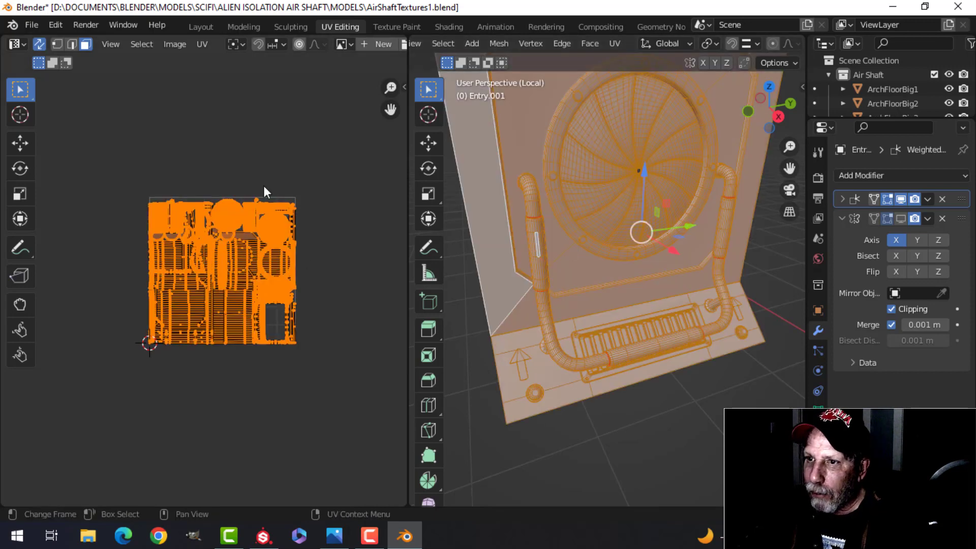
pyautogui.click(196, 48)
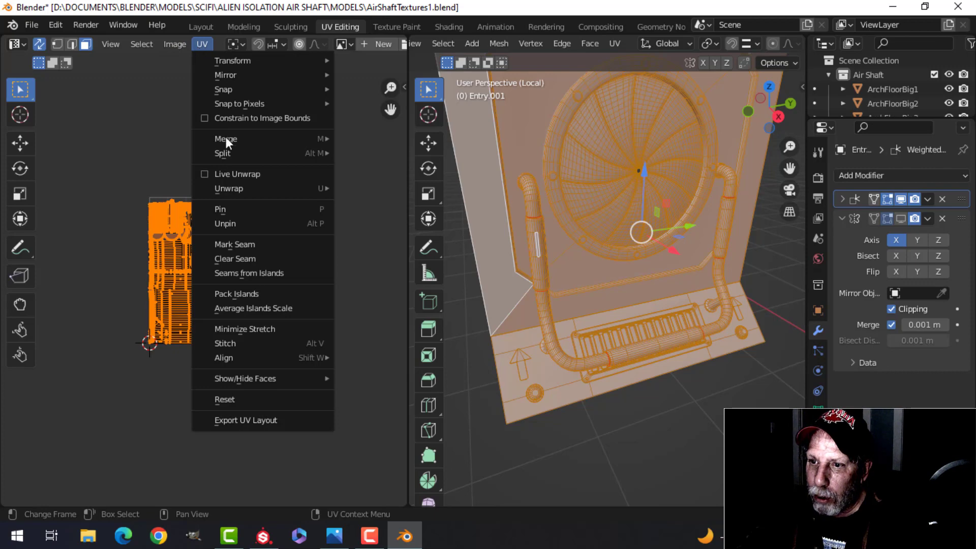
pyautogui.click(252, 308)
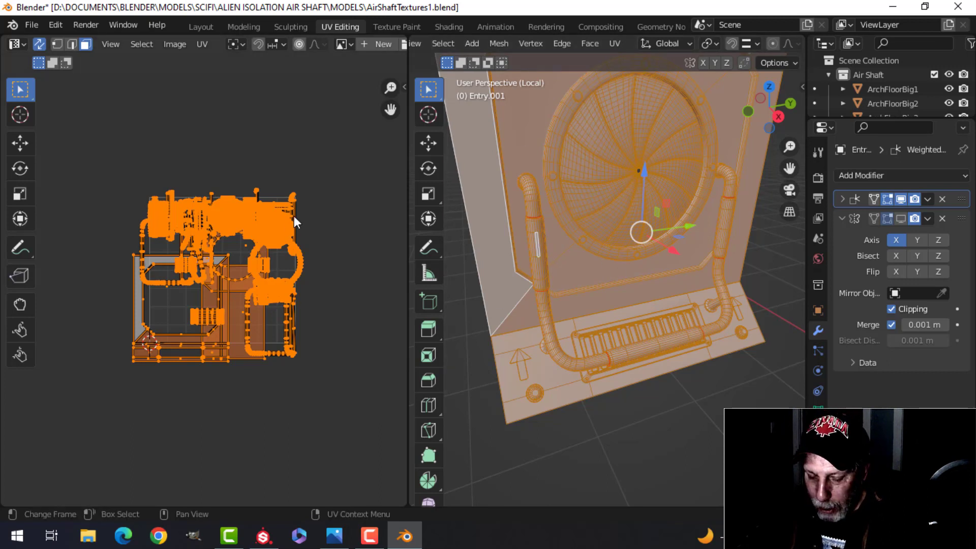
# Pack all UV islands into a single tile with UVPackmaster3 at a 0.003 margin and finish editing the meshes
pyautogui.press('n')
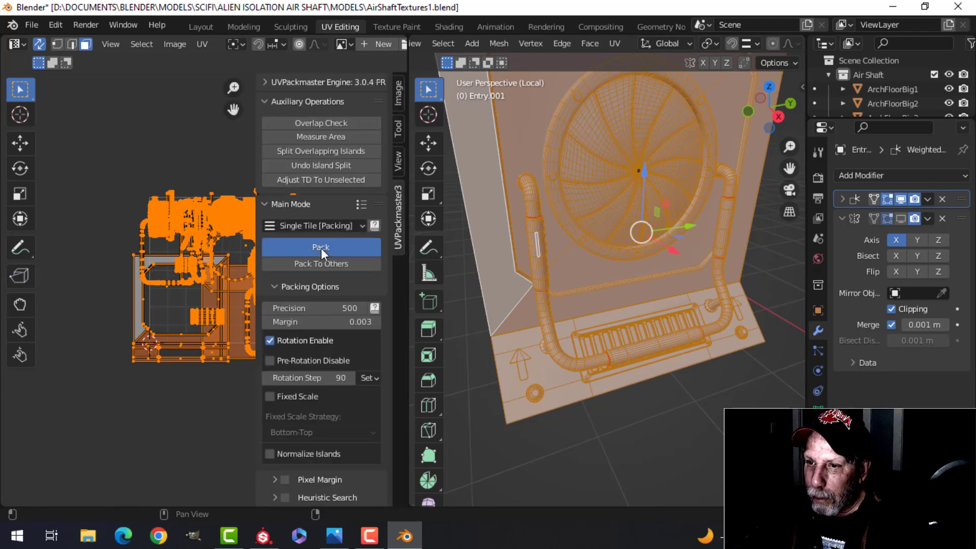
pyautogui.click(321, 247)
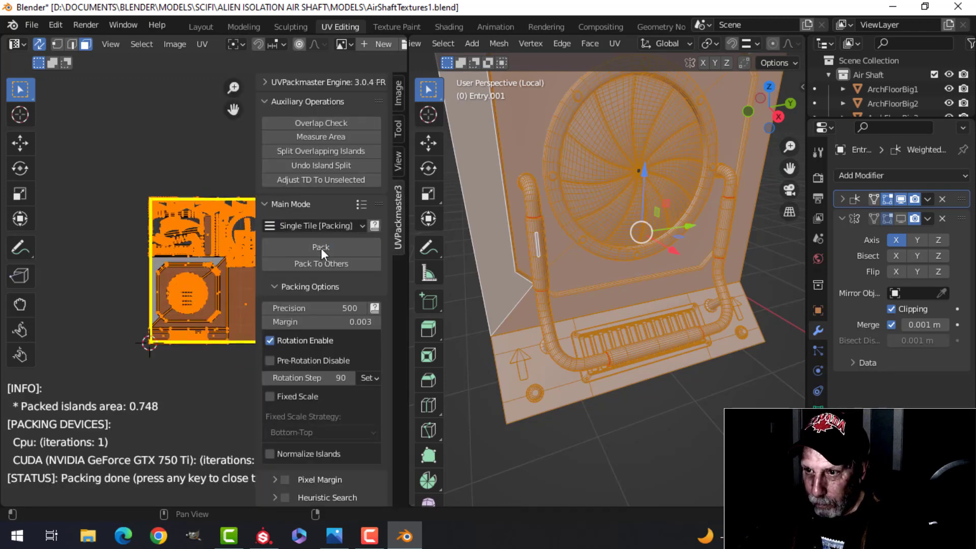
pyautogui.press('n')
pyautogui.scroll(5, 338, 281)
pyautogui.scroll(-6, 374, 262)
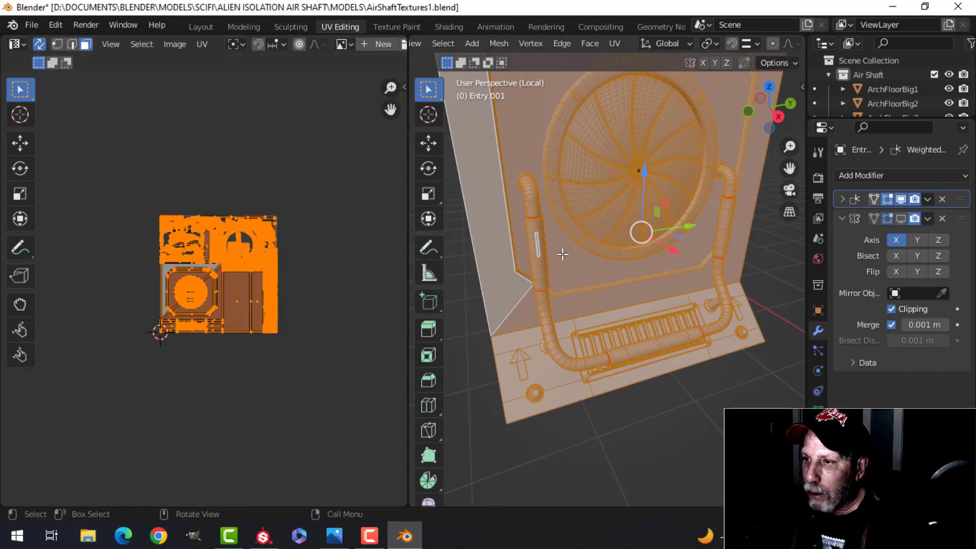
pyautogui.scroll(-1, 565, 252)
pyautogui.press('Tab')
pyautogui.moveTo(571, 251)
pyautogui.mouseDown(button='middle')
pyautogui.moveTo(608, 273)
pyautogui.moveTo(578, 219)
pyautogui.moveTo(584, 263)
pyautogui.moveTo(586, 248)
pyautogui.mouseUp(button='middle')
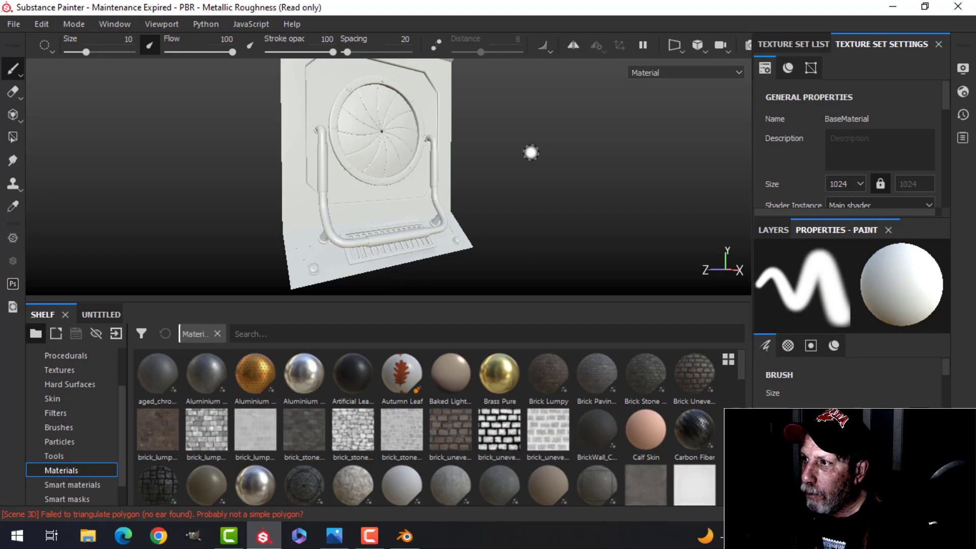
# In Substance Painter, rename the BaseMaterial texture set to AirShaftEntry
pyautogui.click(791, 42)
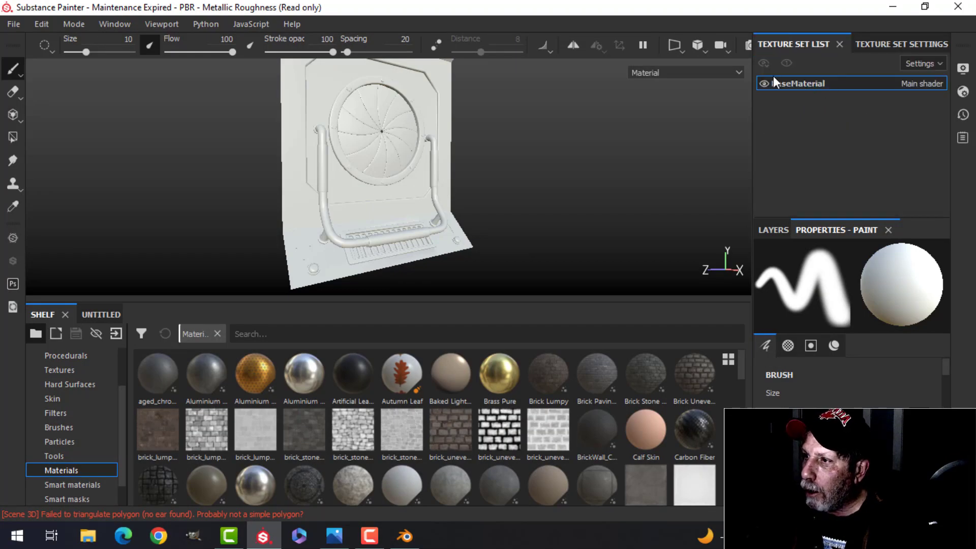
pyautogui.doubleClick(818, 81)
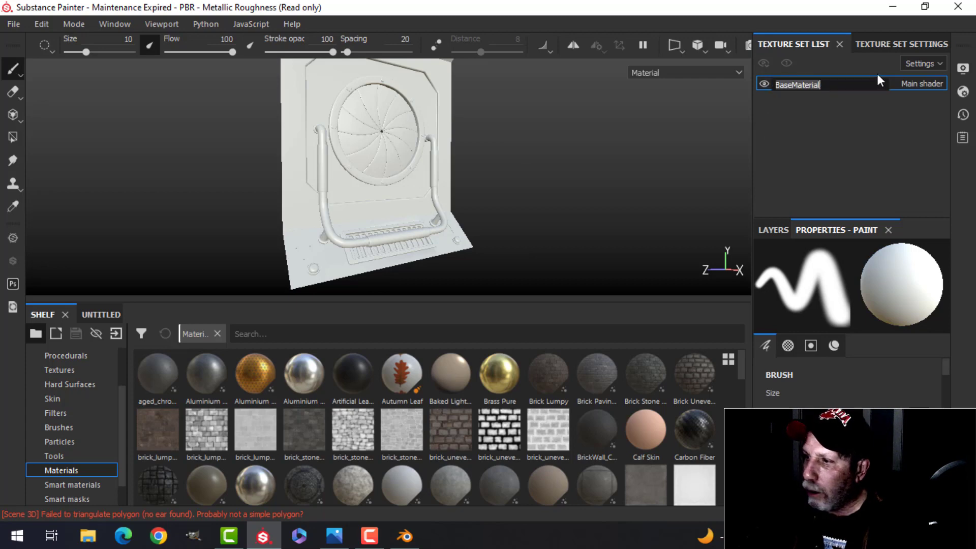
pyautogui.write('AirShaft')
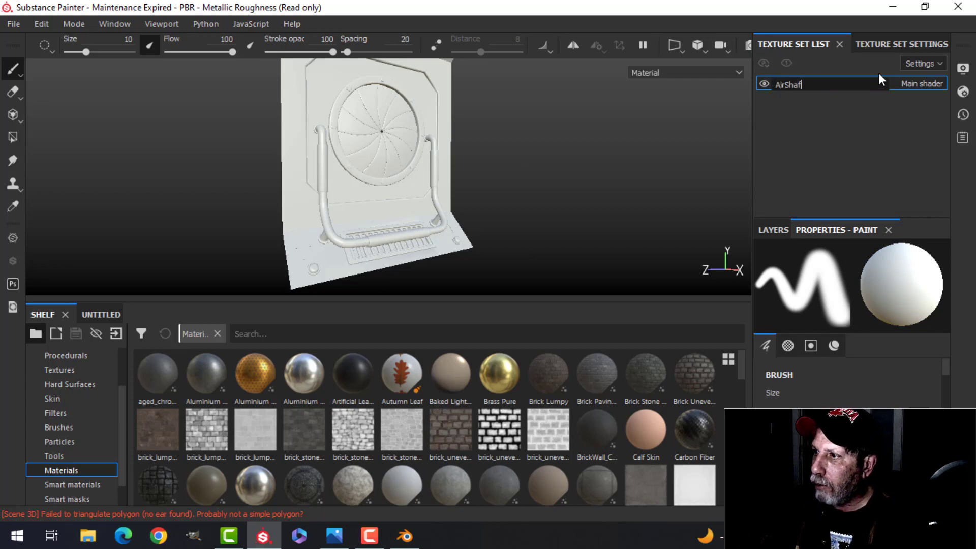
pyautogui.write('Entry')
pyautogui.press('Return')
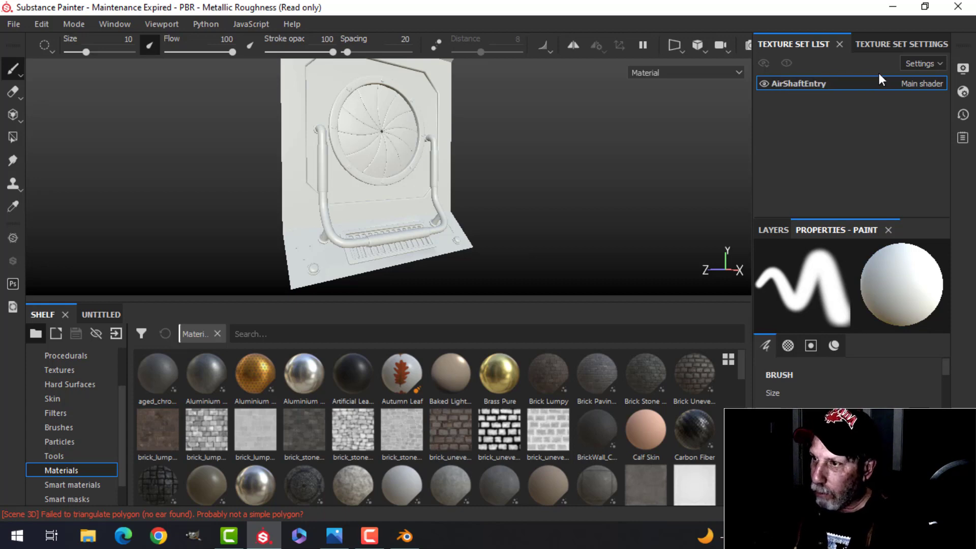
# Bake the mesh maps for the texture set at an output size of 2048 with the ID map excluded
pyautogui.click(896, 42)
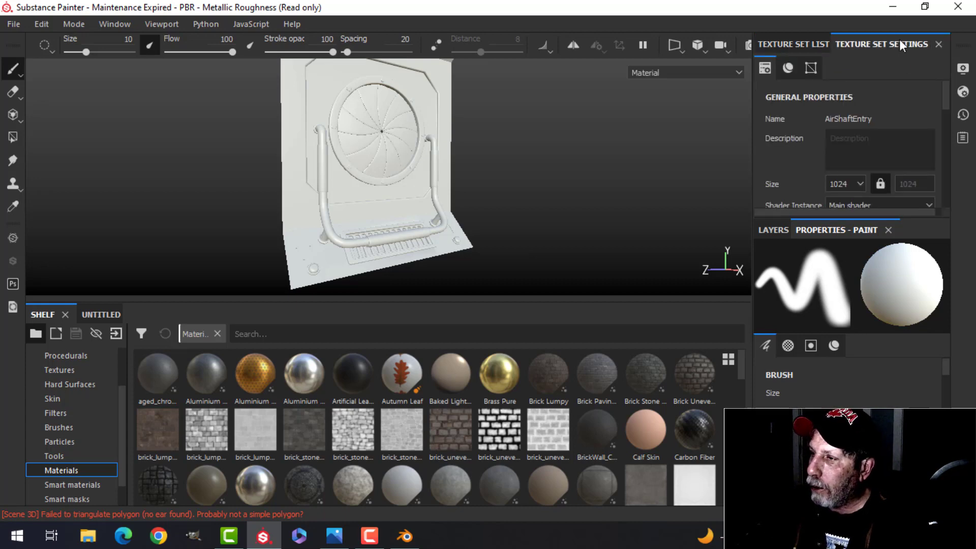
pyautogui.scroll(-3, 899, 118)
pyautogui.scroll(-10, 897, 117)
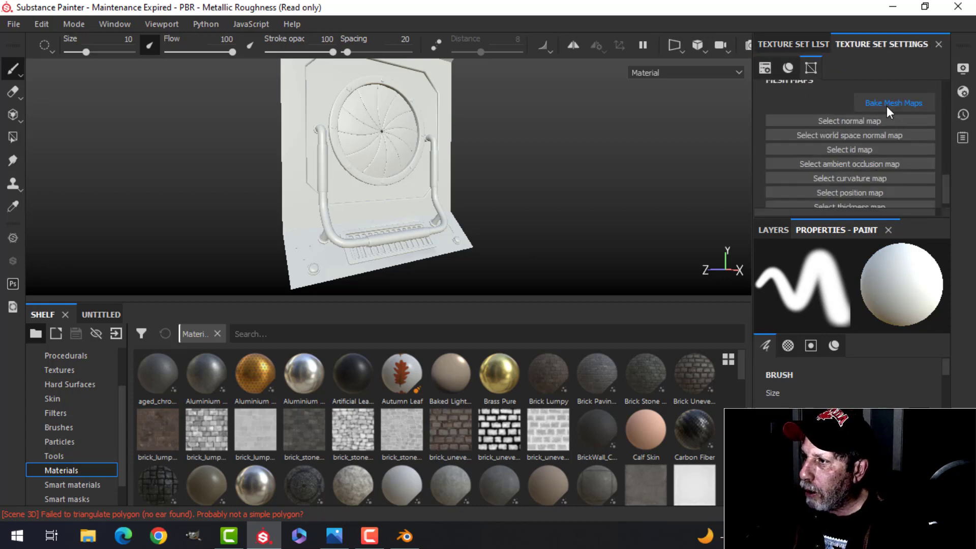
pyautogui.click(890, 103)
pyautogui.click(498, 71)
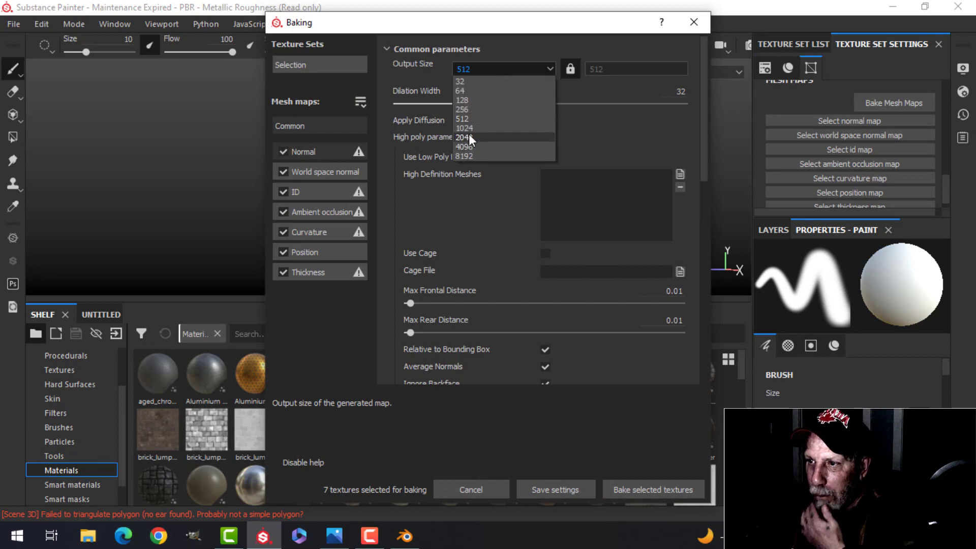
pyautogui.click(469, 135)
pyautogui.click(282, 192)
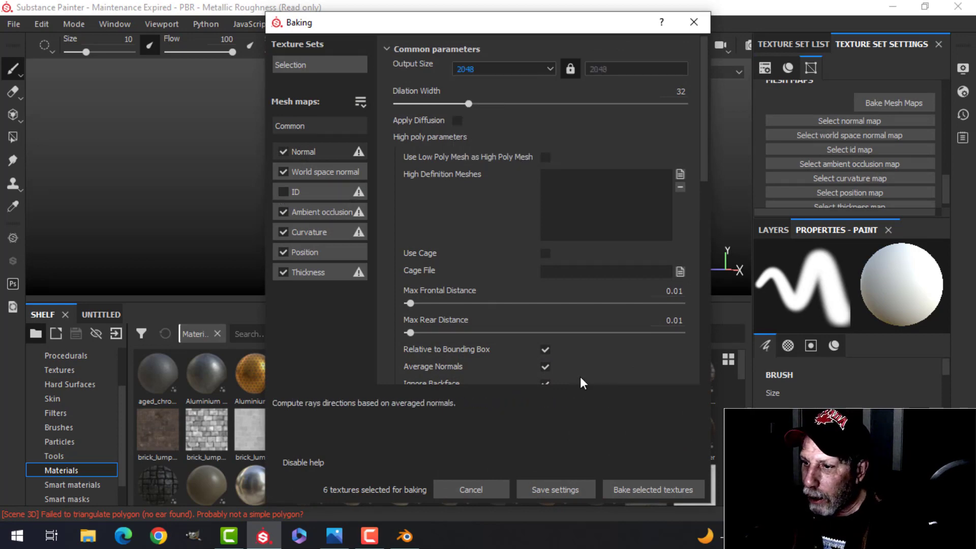
pyautogui.click(634, 488)
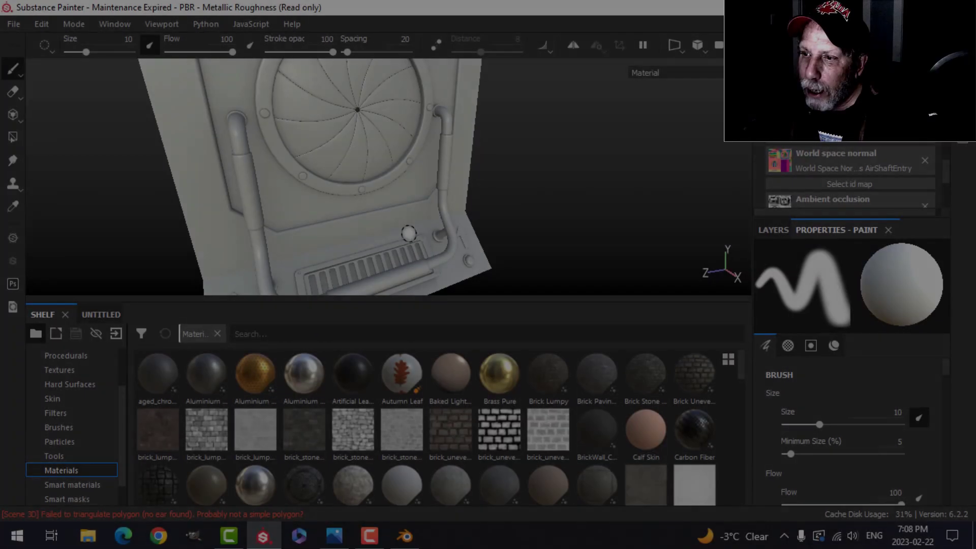
# Examine the baked shading on the model's handle, vent grille, buttons and round hatch from several angles
pyautogui.keyDown('alt'); pyautogui.moveTo(457, 208); pyautogui.dragTo(419, 207); pyautogui.keyUp('alt')
pyautogui.keyDown('alt'); pyautogui.moveTo(371, 163); pyautogui.dragTo(371, 250, button='middle'); pyautogui.keyUp('alt')
pyautogui.keyDown('alt'); pyautogui.moveTo(374, 201); pyautogui.dragTo(399, 239); pyautogui.keyUp('alt')
pyautogui.keyDown('alt'); pyautogui.moveTo(407, 257); pyautogui.dragTo(407, 181, button='middle'); pyautogui.keyUp('alt')
pyautogui.moveTo(407, 181)
pyautogui.keyDown('alt'); pyautogui.mouseDown()
pyautogui.moveTo(307, 169)
pyautogui.moveTo(421, 198)
pyautogui.mouseUp(); pyautogui.keyUp('alt')
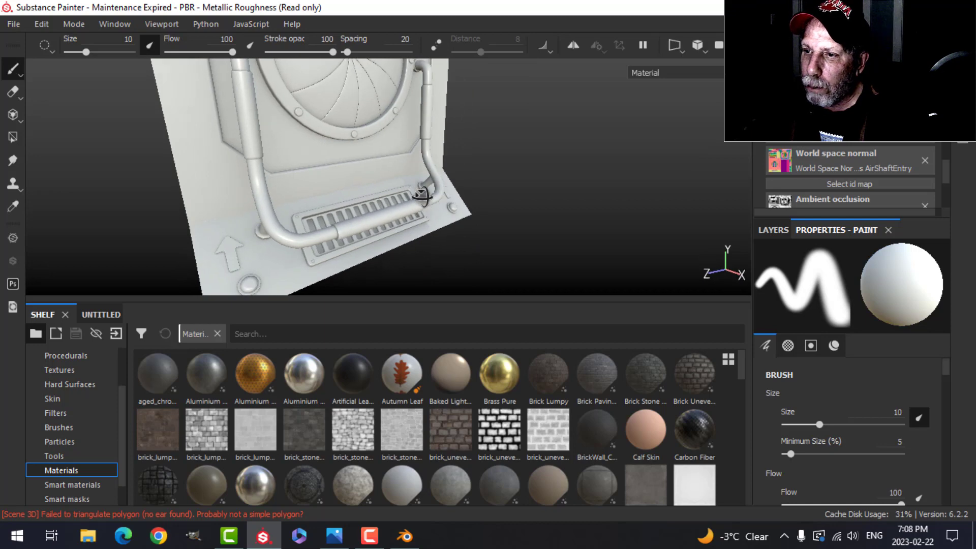
pyautogui.scroll(-3, 422, 197)
pyautogui.keyDown('alt'); pyautogui.moveTo(424, 153); pyautogui.dragTo(427, 205, button='middle'); pyautogui.keyUp('alt')
pyautogui.keyDown('alt'); pyautogui.moveTo(427, 205); pyautogui.dragTo(422, 197); pyautogui.keyUp('alt')
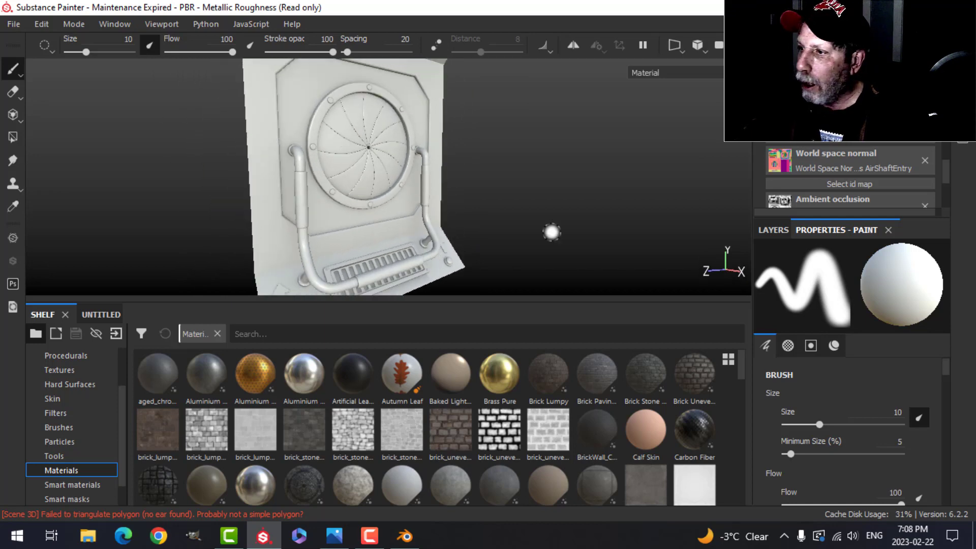
# Delete the default Layer 1 and add the AlienMetal smart material to the layer stack
pyautogui.click(786, 233)
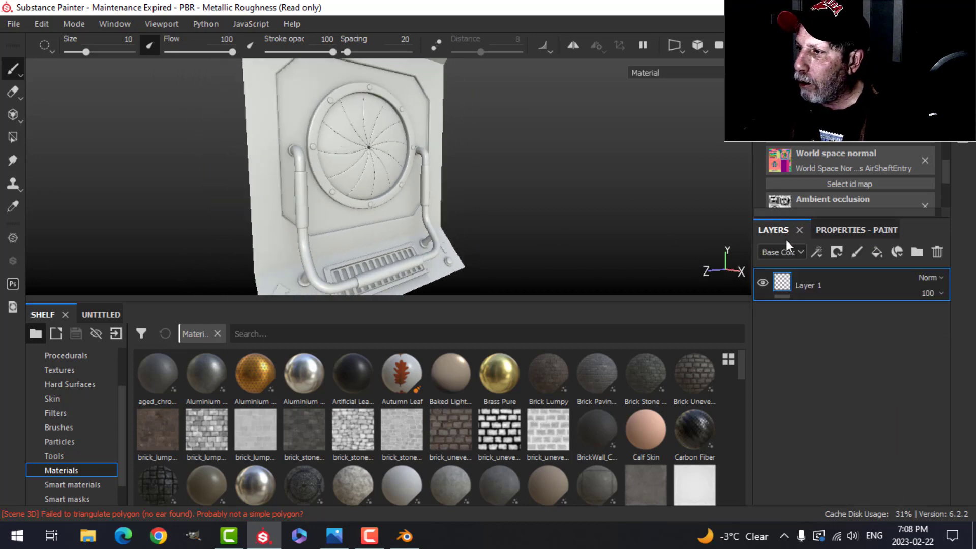
pyautogui.click(940, 251)
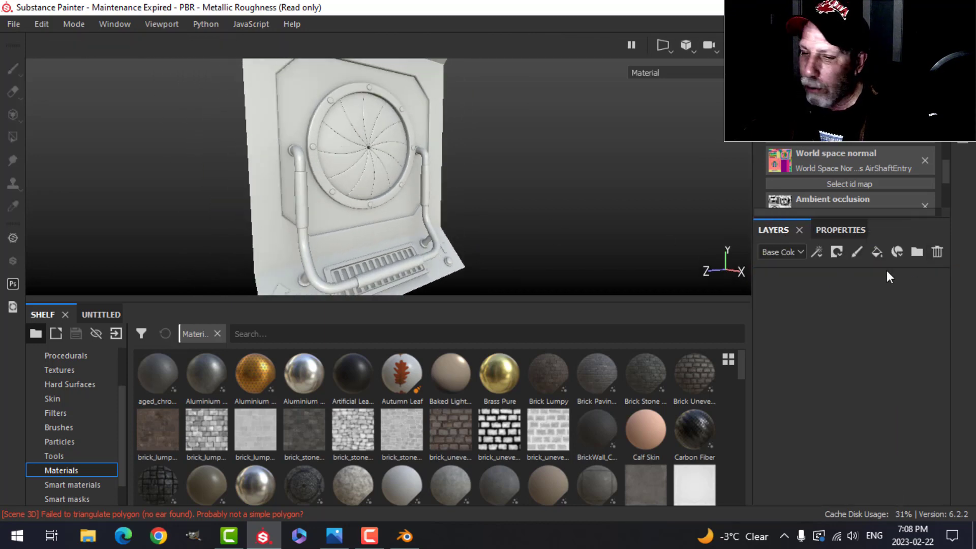
pyautogui.click(84, 485)
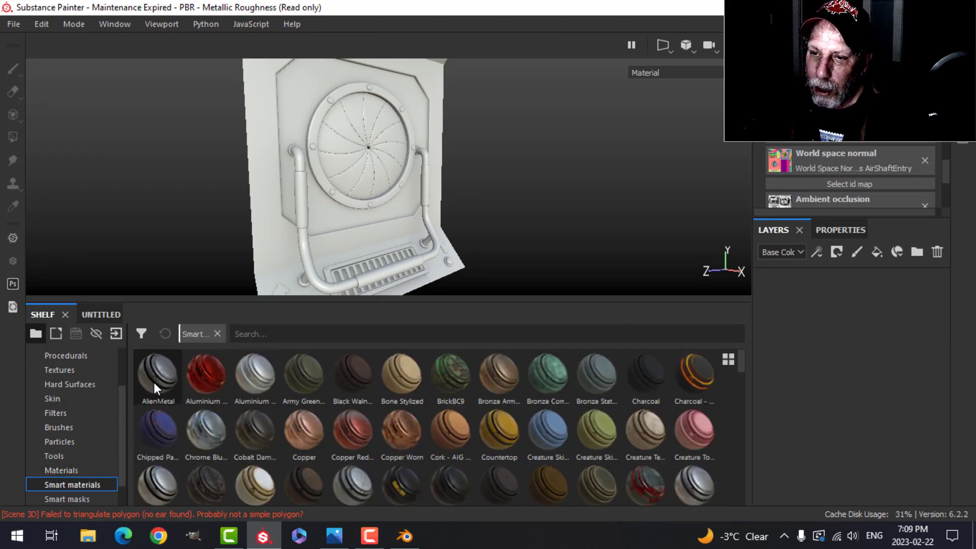
pyautogui.moveTo(154, 380)
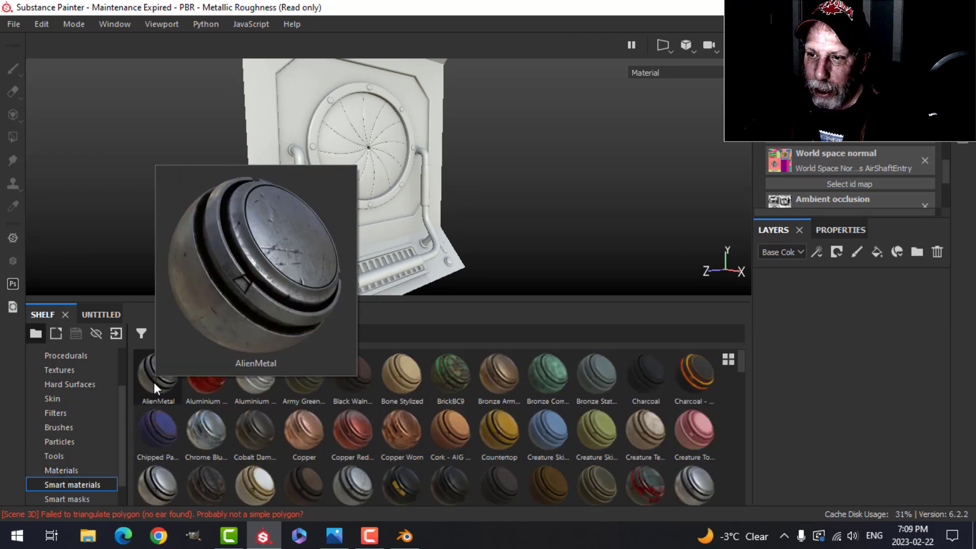
pyautogui.moveTo(154, 381); pyautogui.dragTo(807, 367)
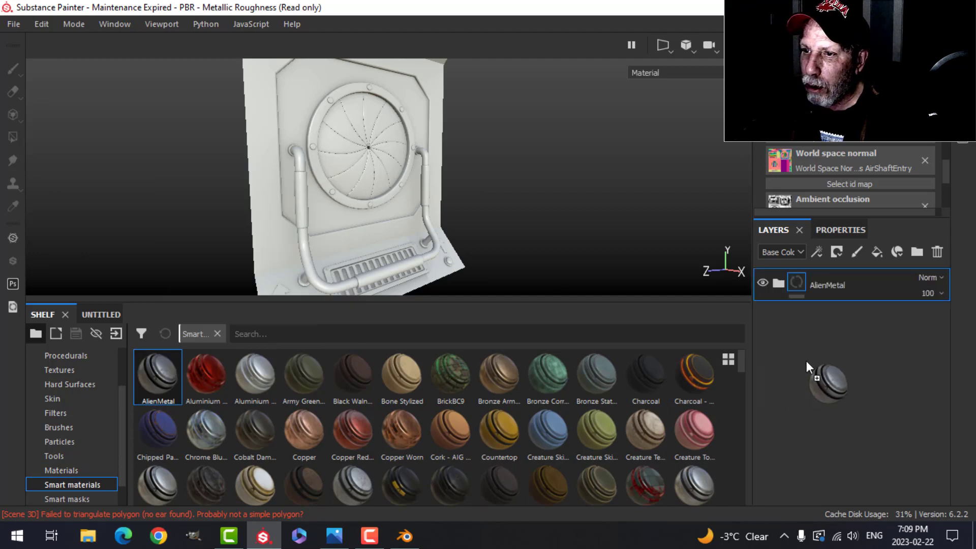
# Examine the AlienMetal finish on the model's hatch, handle, grille and arrows from several angles
pyautogui.keyDown('alt'); pyautogui.moveTo(507, 170); pyautogui.dragTo(430, 163); pyautogui.keyUp('alt')
pyautogui.scroll(-3, 452, 199)
pyautogui.scroll(5, 450, 198)
pyautogui.keyDown('alt'); pyautogui.moveTo(400, 183); pyautogui.dragTo(467, 150, button='middle'); pyautogui.keyUp('alt')
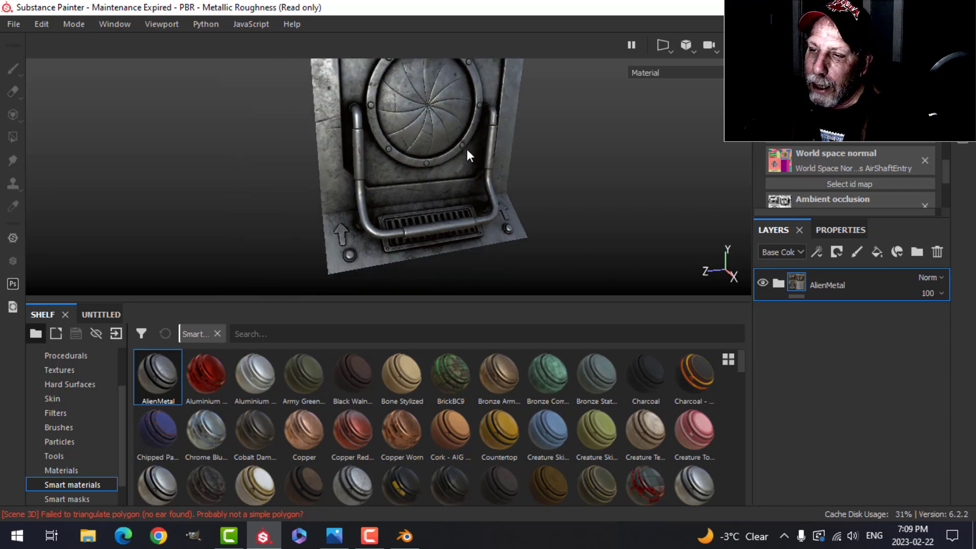
pyautogui.keyDown('alt'); pyautogui.moveTo(462, 172); pyautogui.dragTo(461, 171); pyautogui.keyUp('alt')
pyautogui.keyDown('alt'); pyautogui.moveTo(468, 156); pyautogui.dragTo(425, 186, button='middle'); pyautogui.keyUp('alt')
pyautogui.keyDown('alt'); pyautogui.moveTo(425, 186); pyautogui.dragTo(429, 172); pyautogui.keyUp('alt')
pyautogui.keyDown('alt'); pyautogui.moveTo(432, 162); pyautogui.dragTo(395, 188, button='middle'); pyautogui.keyUp('alt')
pyautogui.keyDown('alt'); pyautogui.moveTo(395, 188); pyautogui.dragTo(475, 170); pyautogui.keyUp('alt')
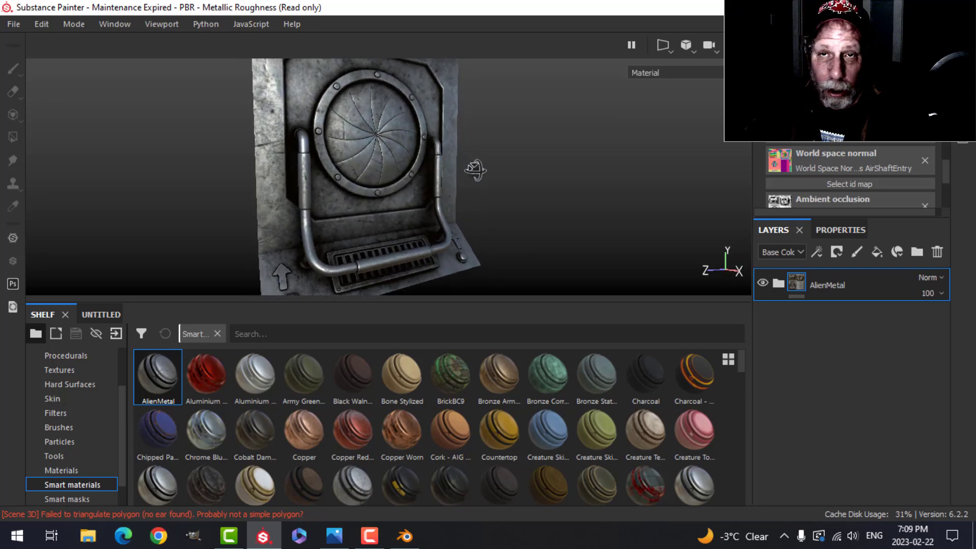
pyautogui.keyDown('alt'); pyautogui.moveTo(476, 162); pyautogui.dragTo(465, 220, button='middle'); pyautogui.keyUp('alt')
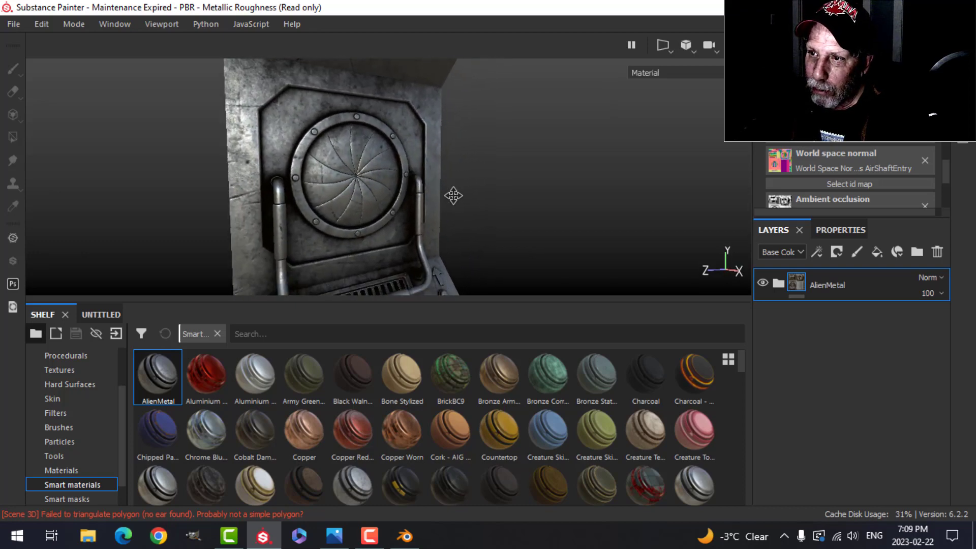
pyautogui.moveTo(453, 196)
pyautogui.keyDown('alt'); pyautogui.mouseDown()
pyautogui.moveTo(449, 244)
pyautogui.moveTo(443, 191)
pyautogui.moveTo(451, 234)
pyautogui.moveTo(447, 203)
pyautogui.mouseUp(); pyautogui.keyUp('alt')
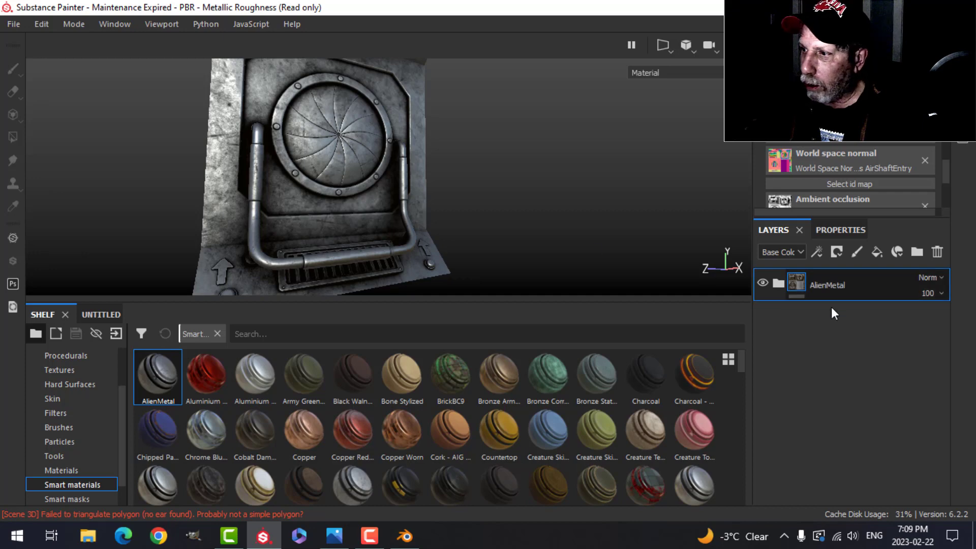
# Duplicate the AlienMetal layer group and rename the copy as Gold
pyautogui.rightClick(847, 280)
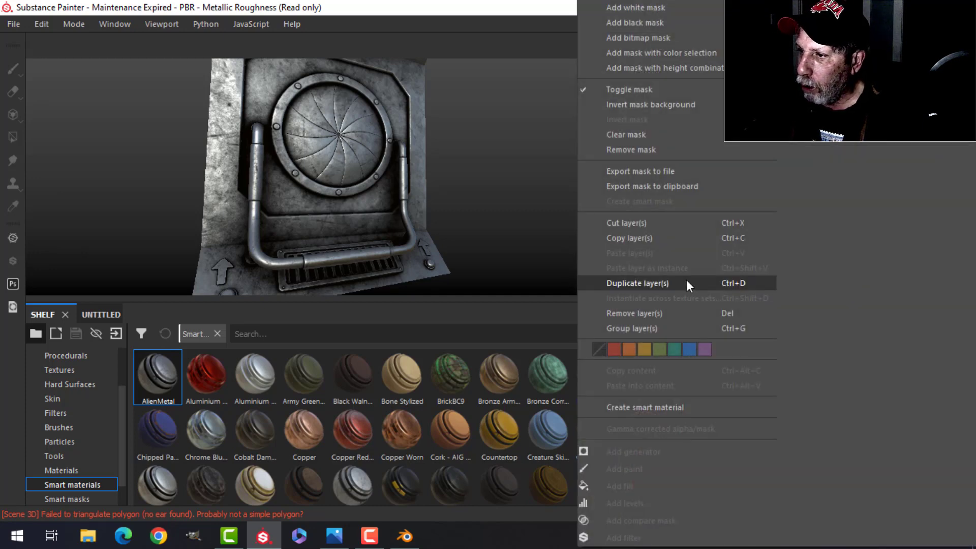
pyautogui.click(686, 280)
pyautogui.doubleClick(835, 286)
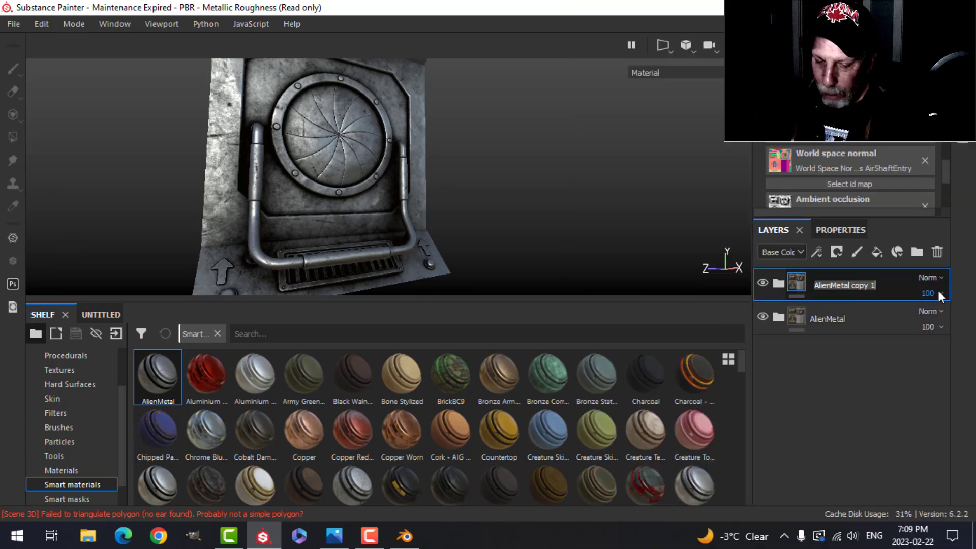
pyautogui.write('Gold')
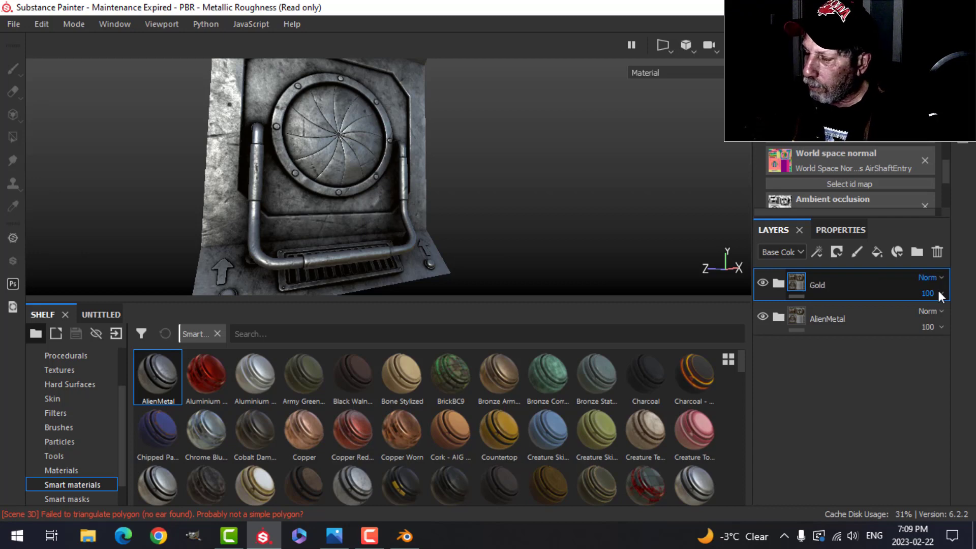
pyautogui.press('Return')
# In the Gold group's Steel Rough layer, set the steel color to a saturated golden yellow and the steel roughness to 0.59
pyautogui.click(779, 284)
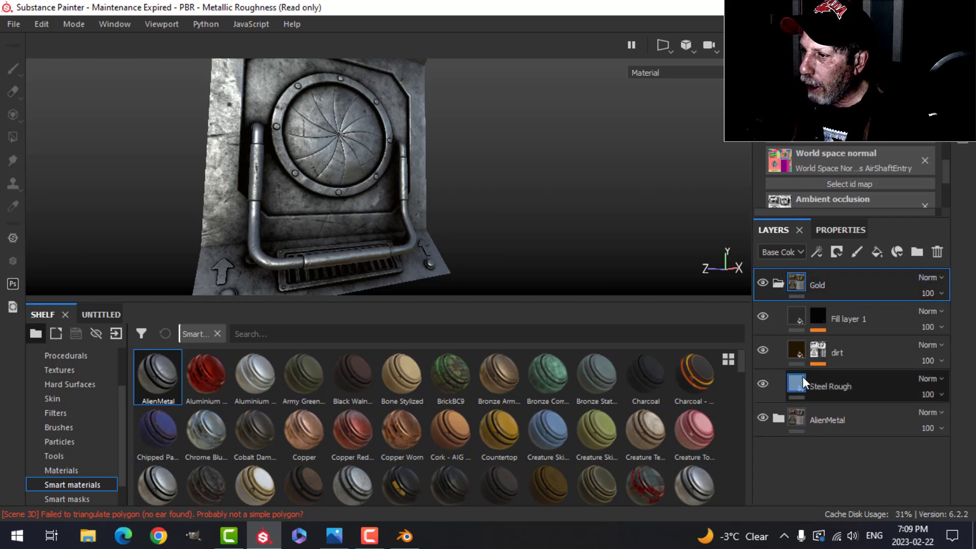
pyautogui.click(837, 385)
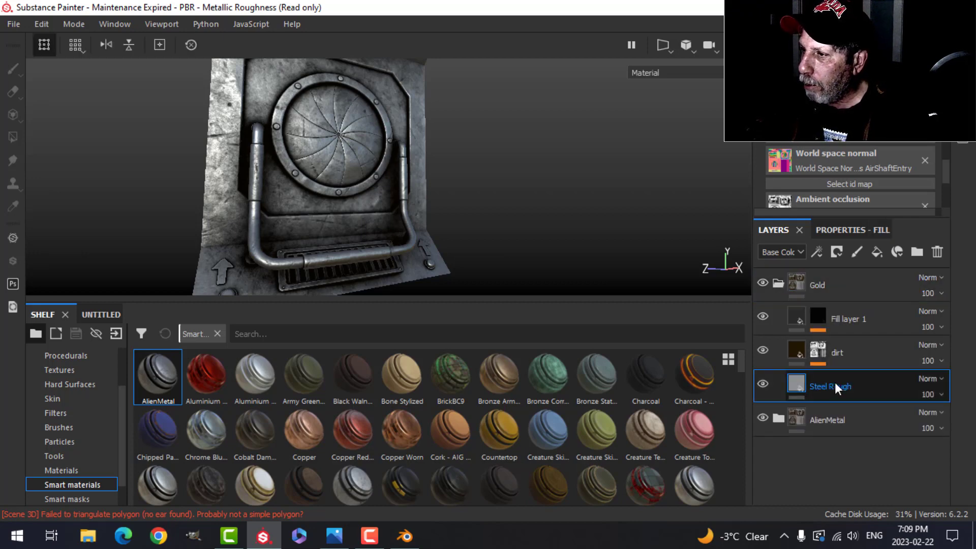
pyautogui.click(843, 229)
pyautogui.scroll(-5, 835, 444)
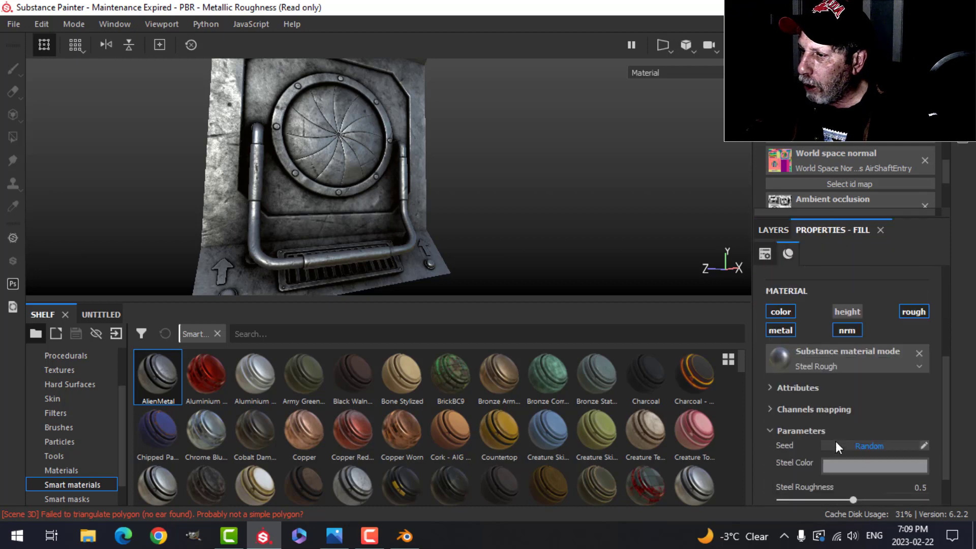
pyautogui.click(856, 421)
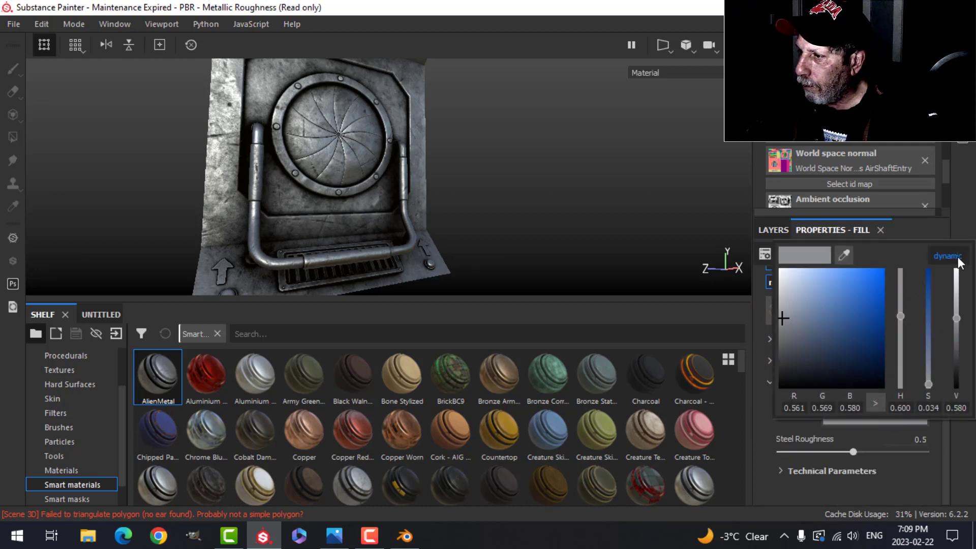
pyautogui.moveTo(901, 321); pyautogui.dragTo(907, 372)
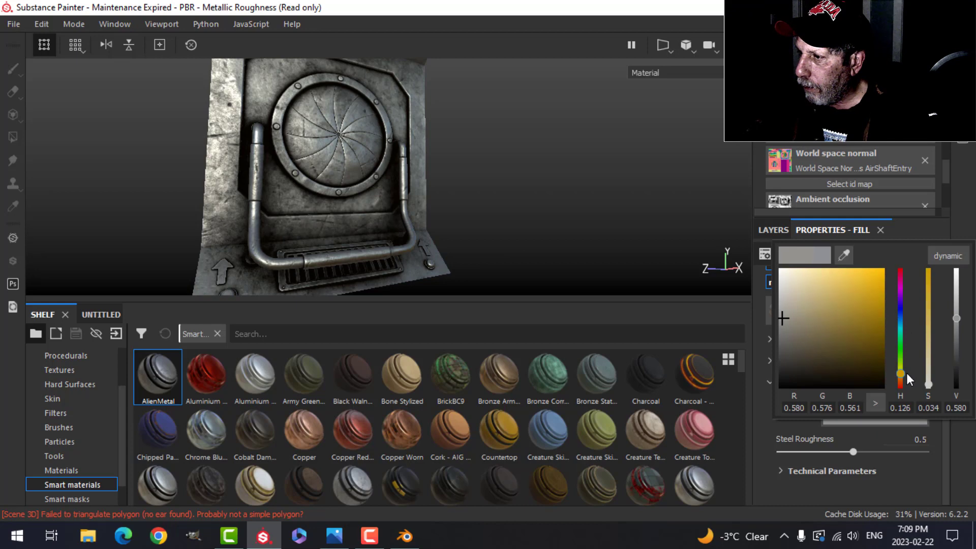
pyautogui.moveTo(864, 301); pyautogui.dragTo(877, 293)
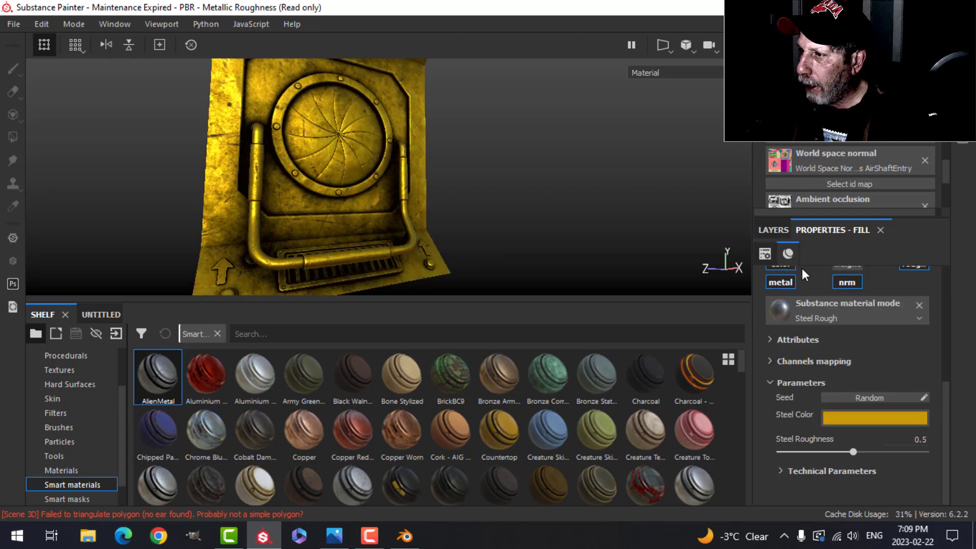
pyautogui.moveTo(857, 456); pyautogui.dragTo(864, 454)
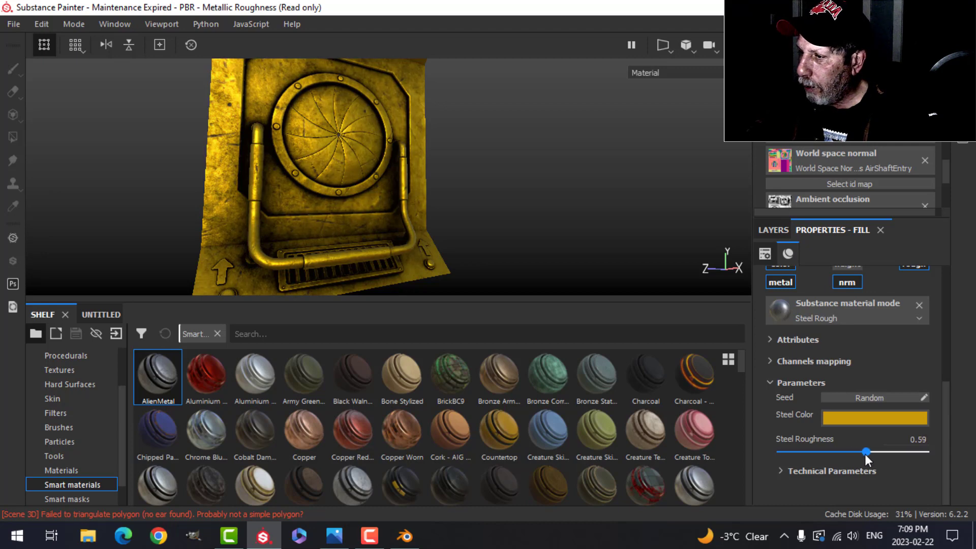
# Set the steel roughness to 0.59 in the AlienMetal group's Steel Rough layer and collapse both layer groups
pyautogui.click(774, 229)
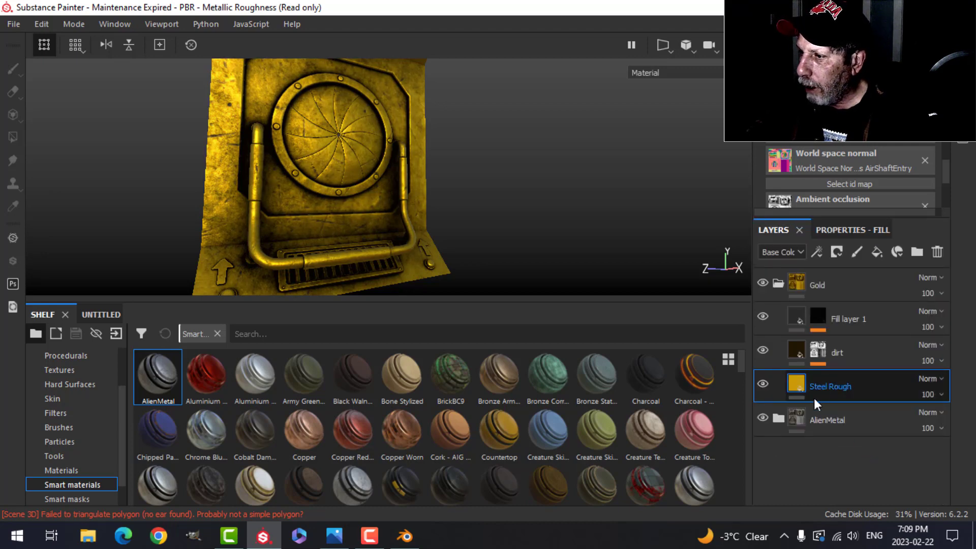
pyautogui.click(781, 418)
pyautogui.scroll(-2, 836, 440)
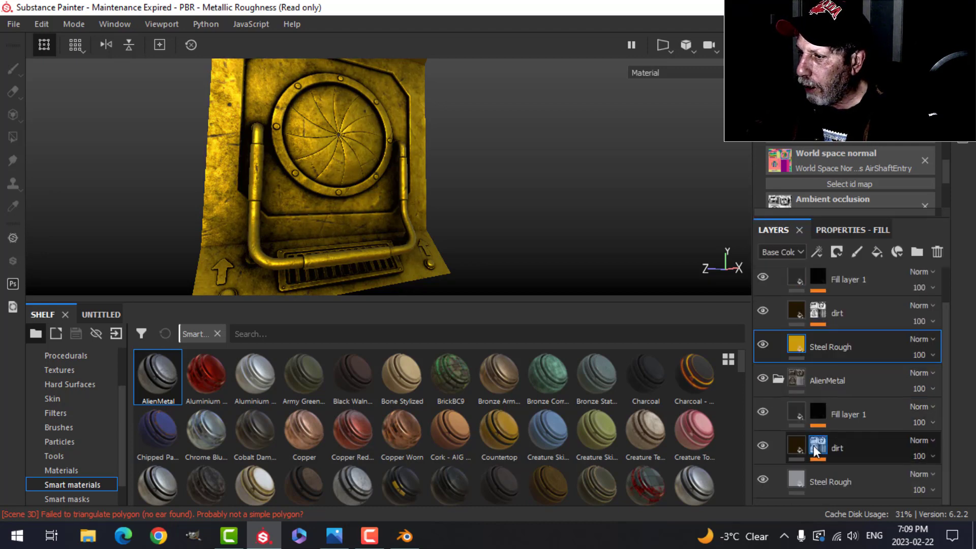
pyautogui.click(799, 481)
pyautogui.click(852, 230)
pyautogui.moveTo(854, 451); pyautogui.dragTo(864, 454)
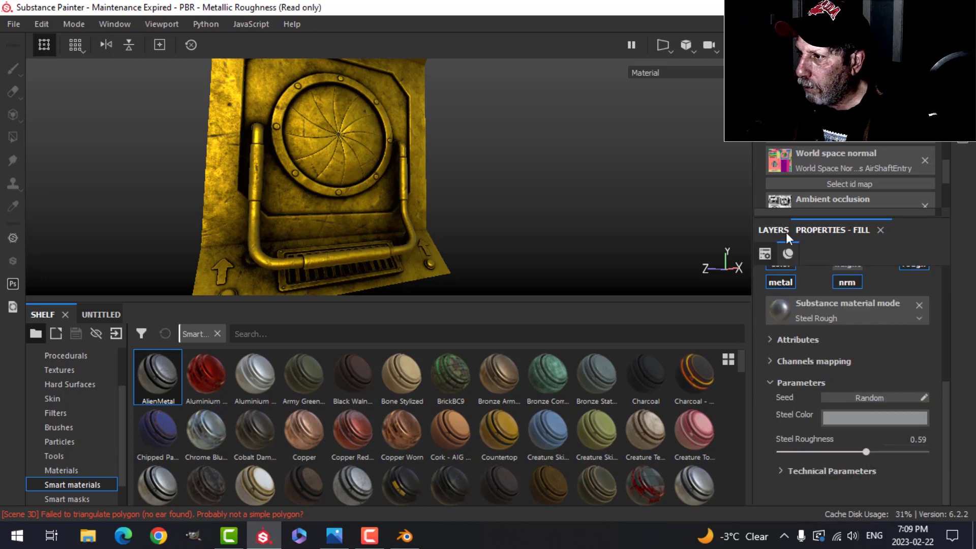
pyautogui.click(778, 230)
pyautogui.scroll(1, 859, 356)
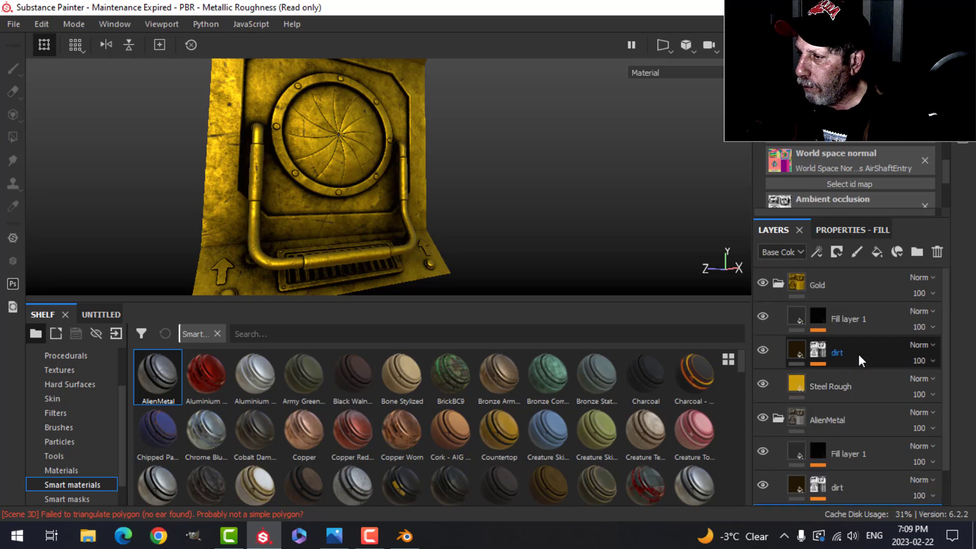
pyautogui.click(778, 284)
pyautogui.click(778, 317)
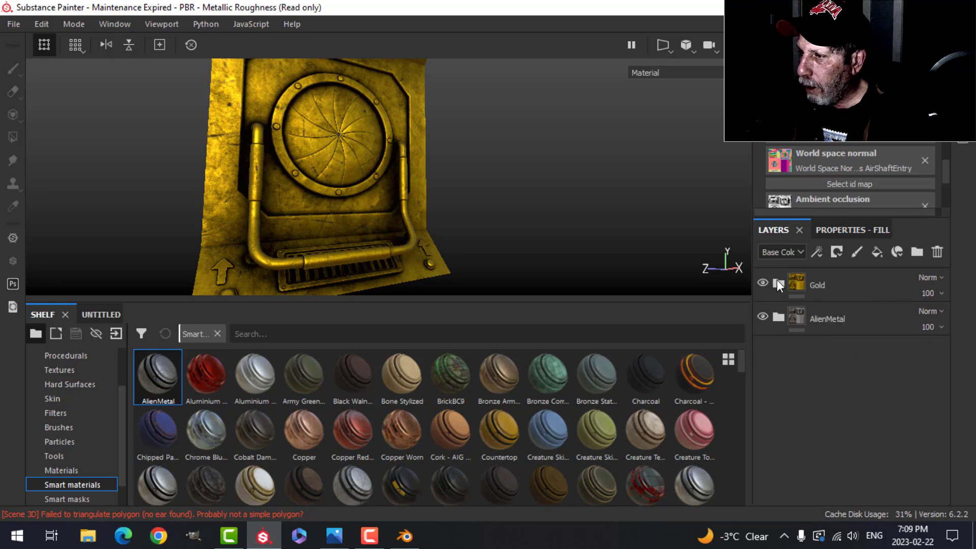
# Add a black mask to the Gold layer group
pyautogui.click(778, 283)
pyautogui.click(783, 283)
pyautogui.click(784, 280)
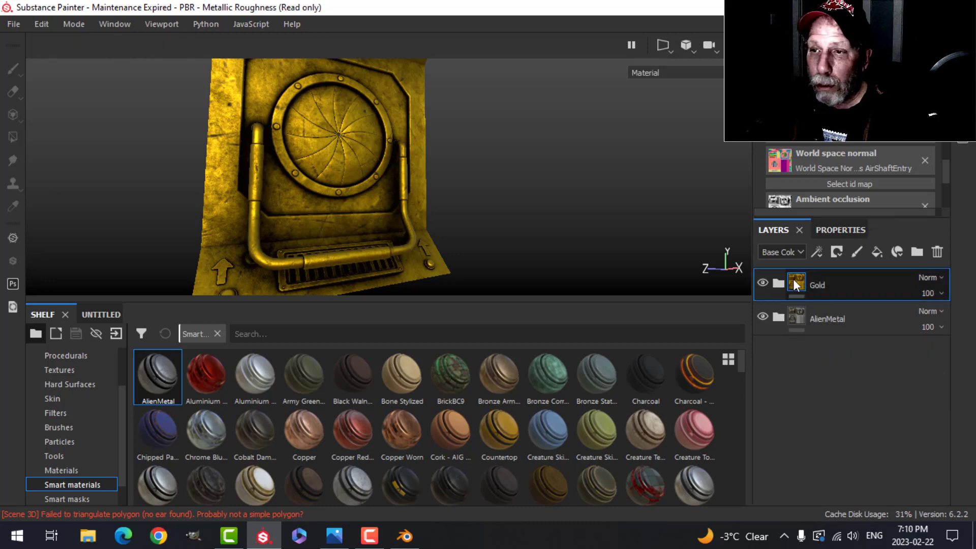
pyautogui.click(837, 252)
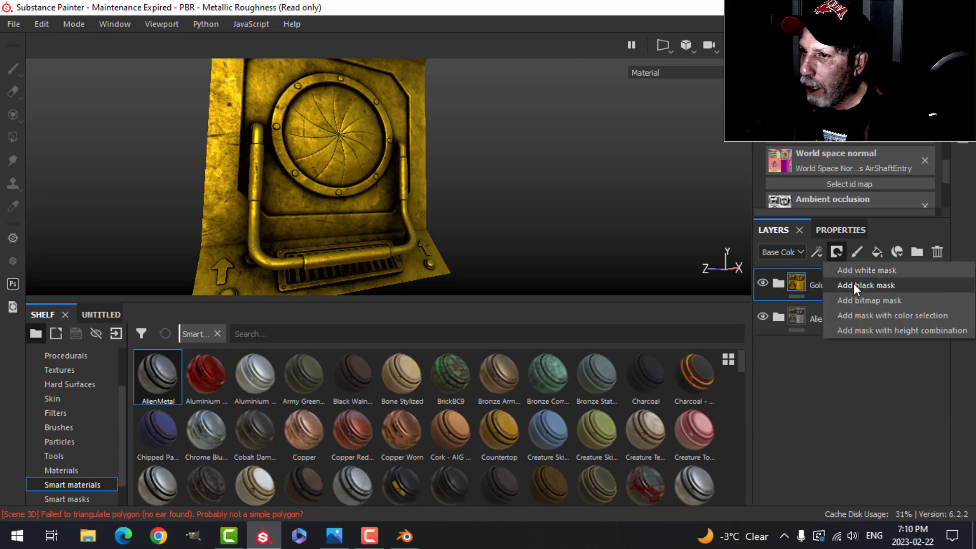
pyautogui.click(852, 283)
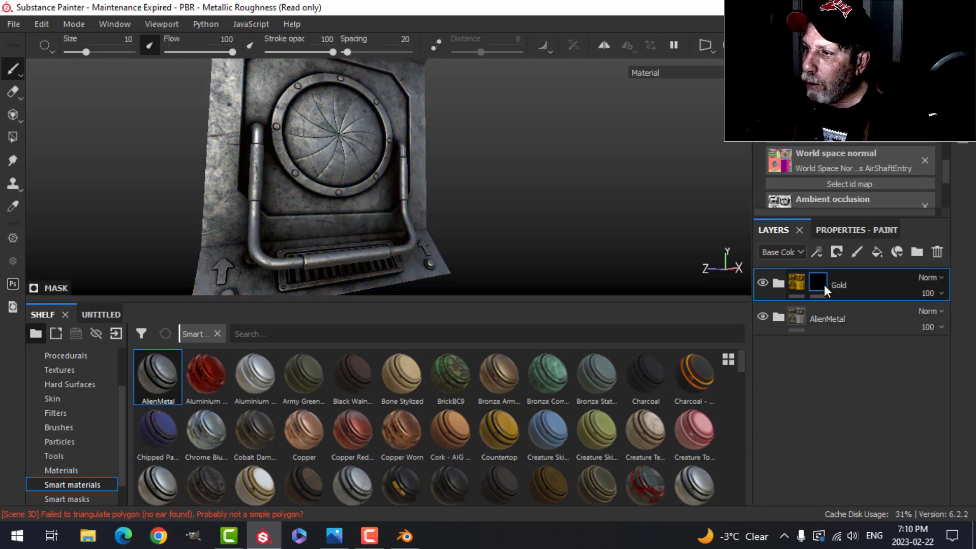
# Reveal Gold on the round hatch center, the handle's bent tubes and the two arrows using Polygon Fill in mesh mode
pyautogui.click(12, 137)
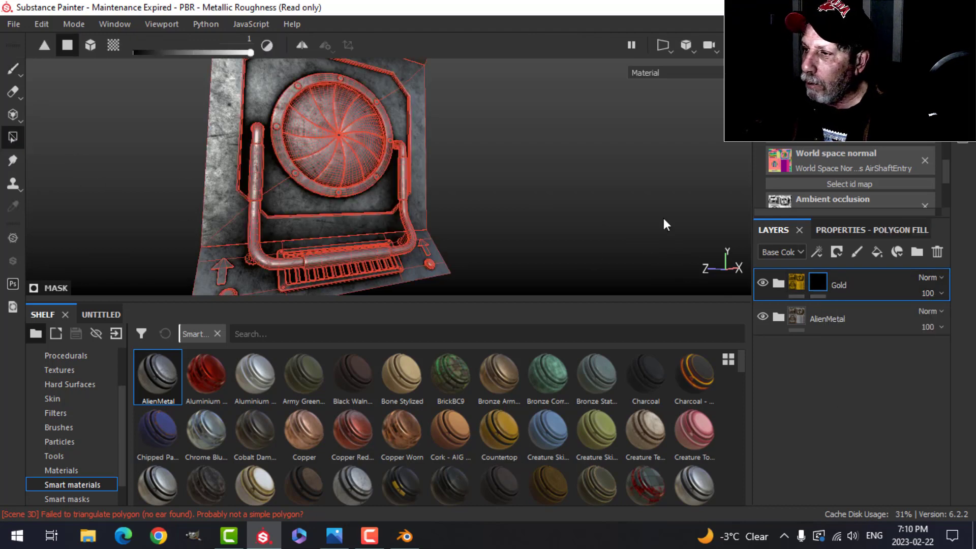
pyautogui.click(841, 230)
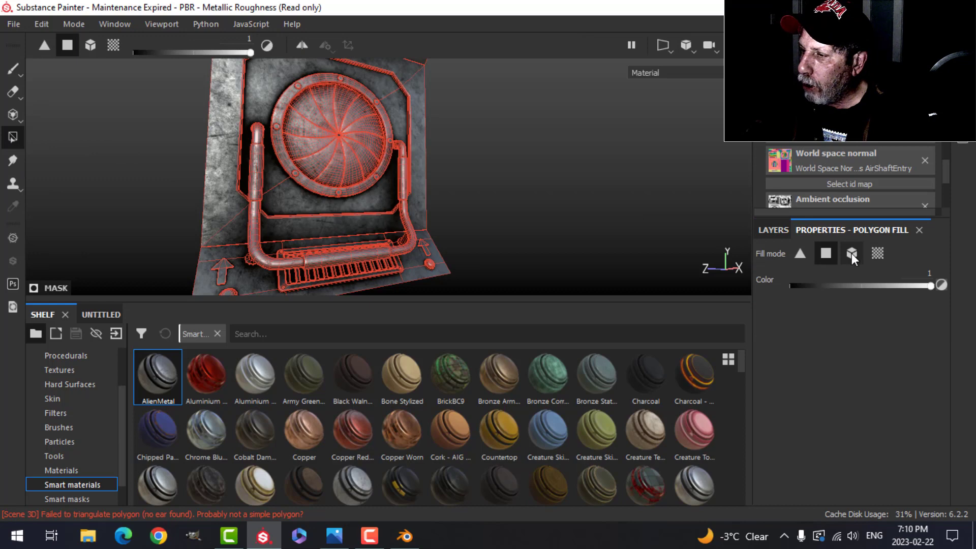
pyautogui.click(851, 253)
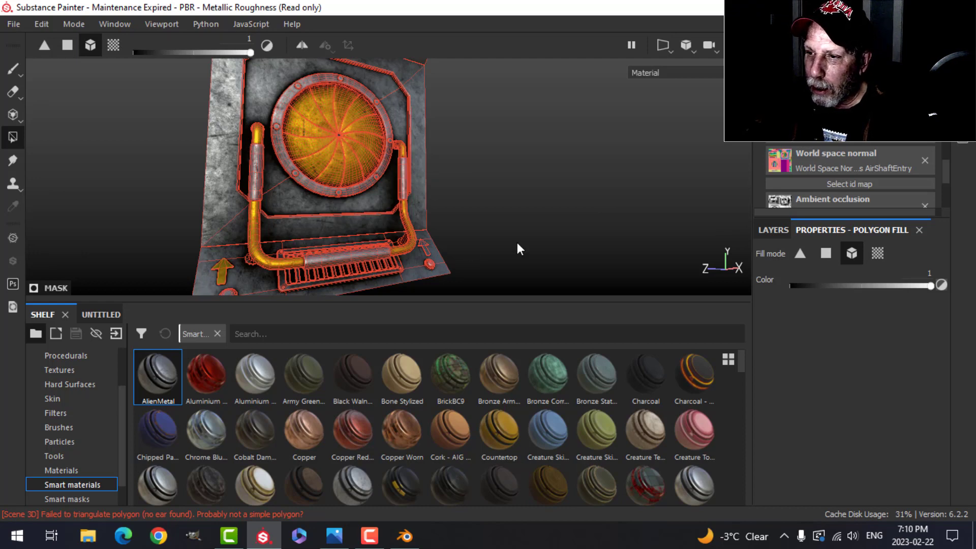
pyautogui.keyDown('alt'); pyautogui.moveTo(518, 249); pyautogui.dragTo(428, 252); pyautogui.keyUp('alt')
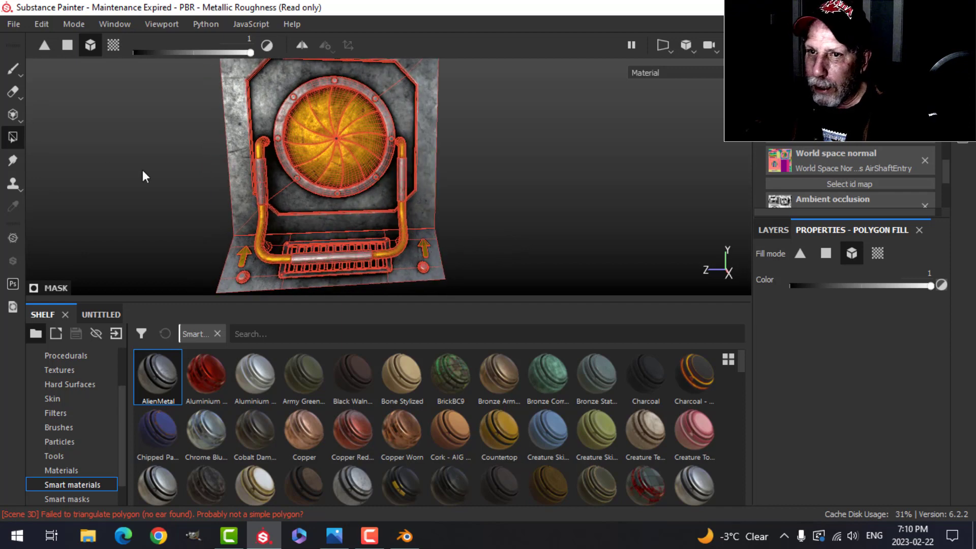
pyautogui.click(12, 69)
pyautogui.moveTo(462, 157)
pyautogui.keyDown('alt'); pyautogui.mouseDown()
pyautogui.moveTo(406, 162)
pyautogui.moveTo(477, 175)
pyautogui.moveTo(410, 170)
pyautogui.moveTo(453, 161)
pyautogui.moveTo(457, 183)
pyautogui.moveTo(453, 174)
pyautogui.moveTo(505, 161)
pyautogui.moveTo(505, 170)
pyautogui.mouseUp(); pyautogui.keyUp('alt')
pyautogui.scroll(3, 438, 183)
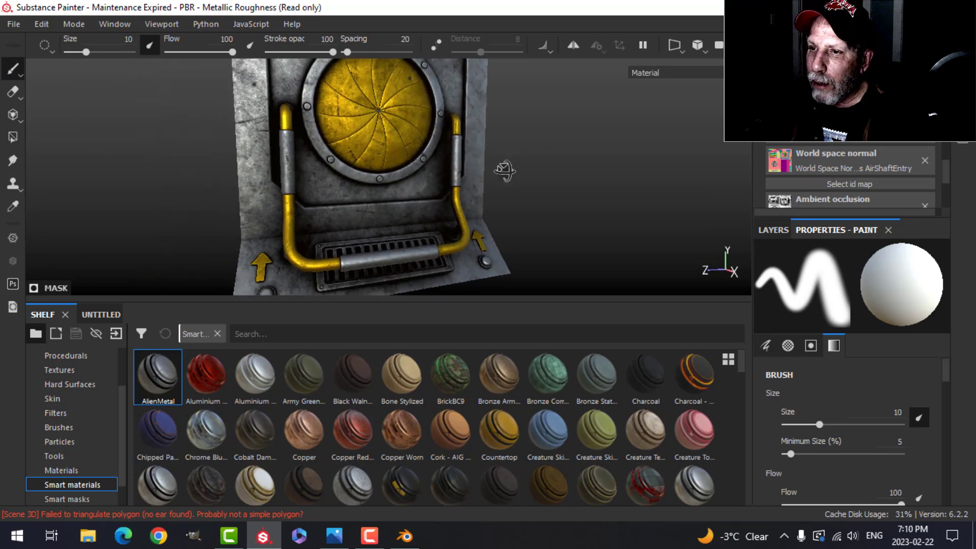
# Add the Rubber Tire smart material above the Gold layer group and give it a black mask
pyautogui.click(773, 229)
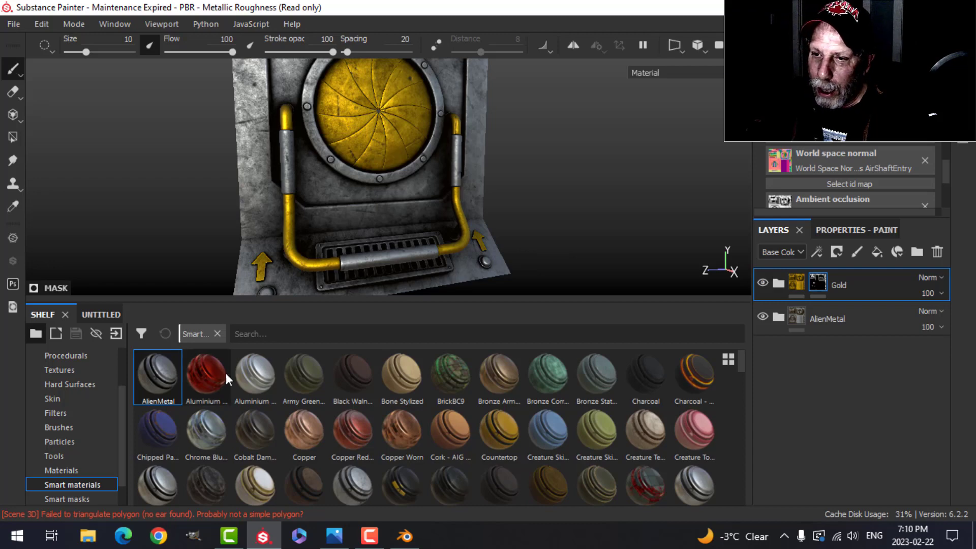
pyautogui.click(423, 335)
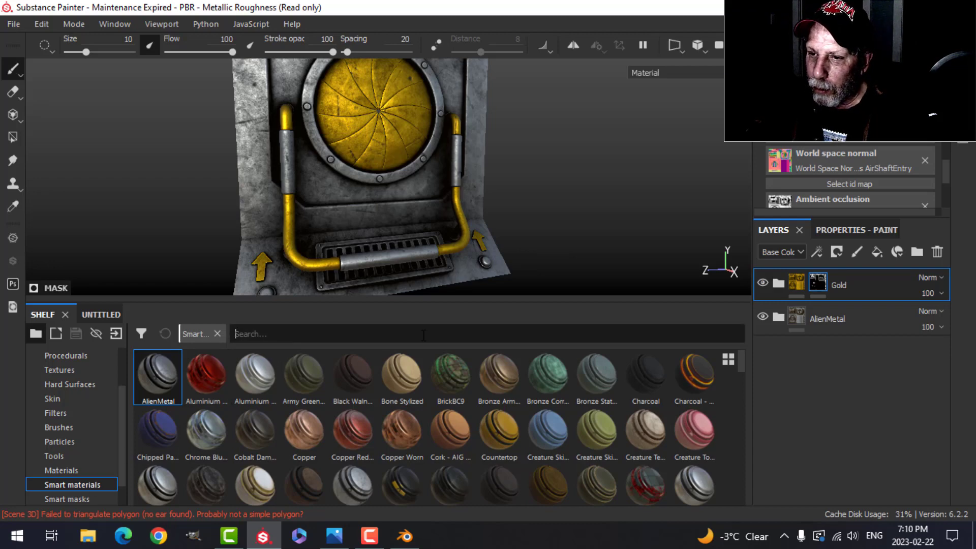
pyautogui.write('rubber')
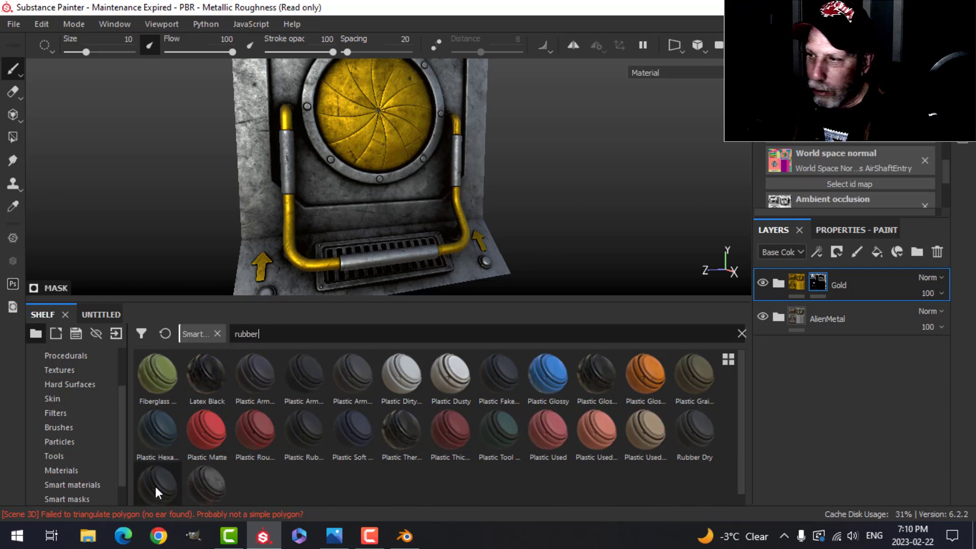
pyautogui.moveTo(155, 484); pyautogui.dragTo(795, 276)
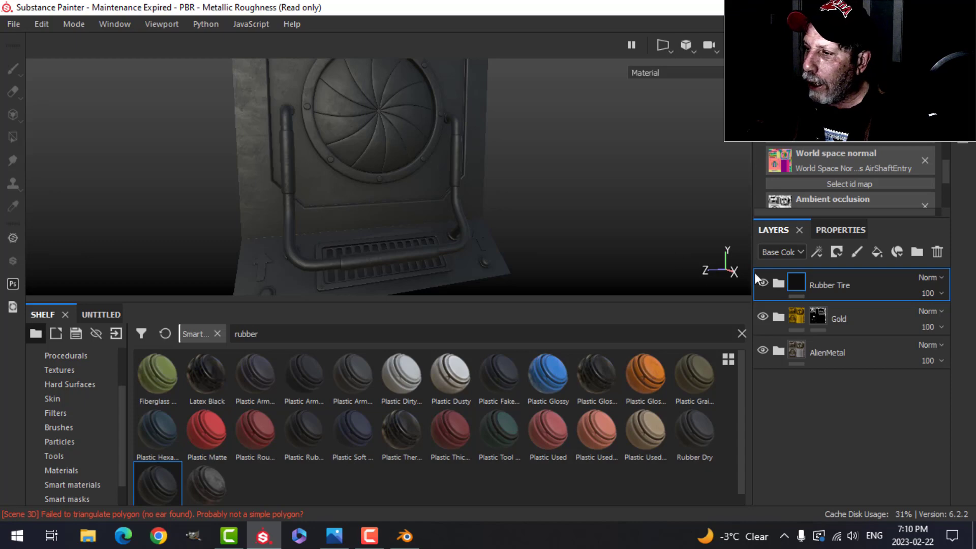
pyautogui.click(836, 251)
pyautogui.click(850, 284)
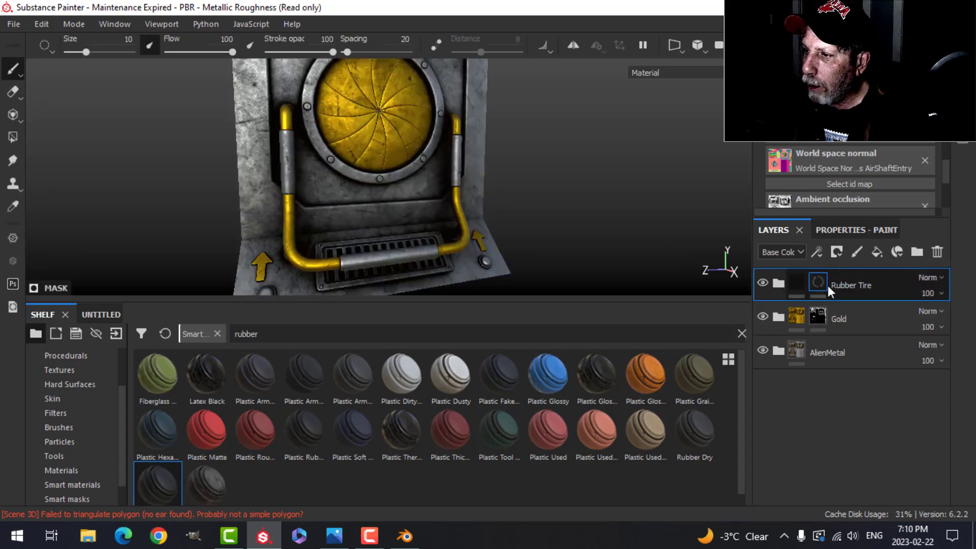
# Reveal Rubber Tire on the handle's three straight grip sections using Polygon Fill in mesh mode
pyautogui.click(13, 137)
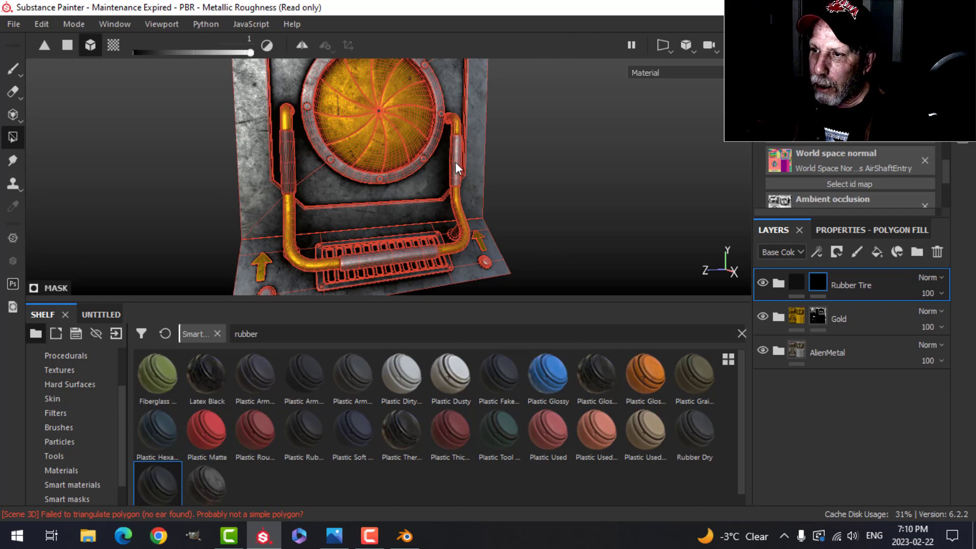
pyautogui.click(395, 256)
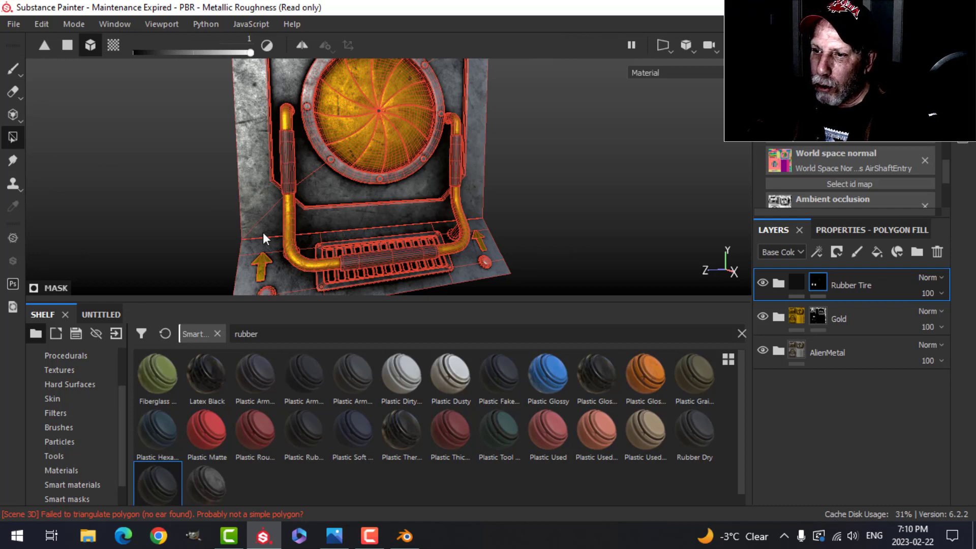
pyautogui.click(17, 72)
pyautogui.moveTo(410, 179)
pyautogui.keyDown('alt'); pyautogui.mouseDown()
pyautogui.moveTo(377, 192)
pyautogui.moveTo(447, 178)
pyautogui.moveTo(447, 170)
pyautogui.moveTo(447, 200)
pyautogui.moveTo(571, 220)
pyautogui.mouseUp(); pyautogui.keyUp('alt')
pyautogui.scroll(3, 382, 184)
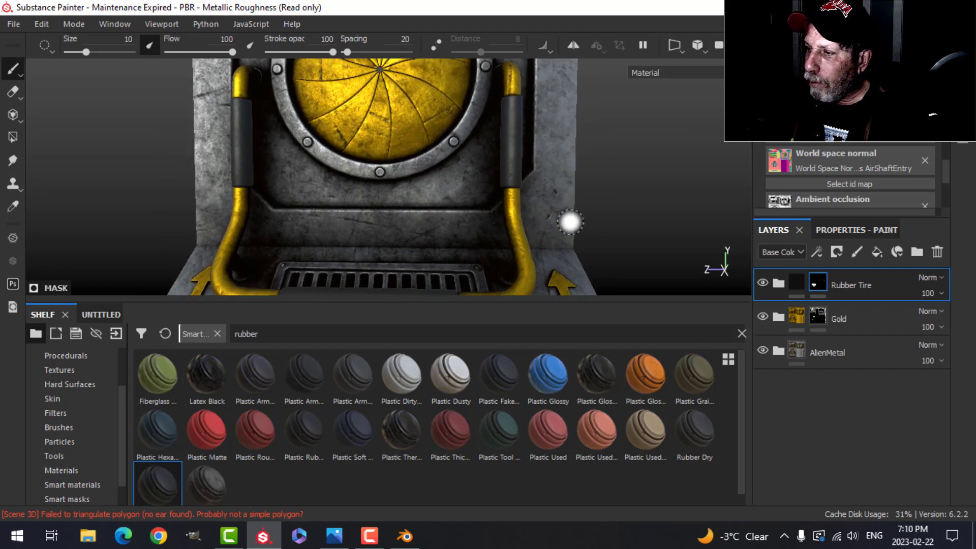
# Assign the Hexagon Border procedural to the height channel of the Rubber Tire group's Rubber Base layer
pyautogui.click(799, 281)
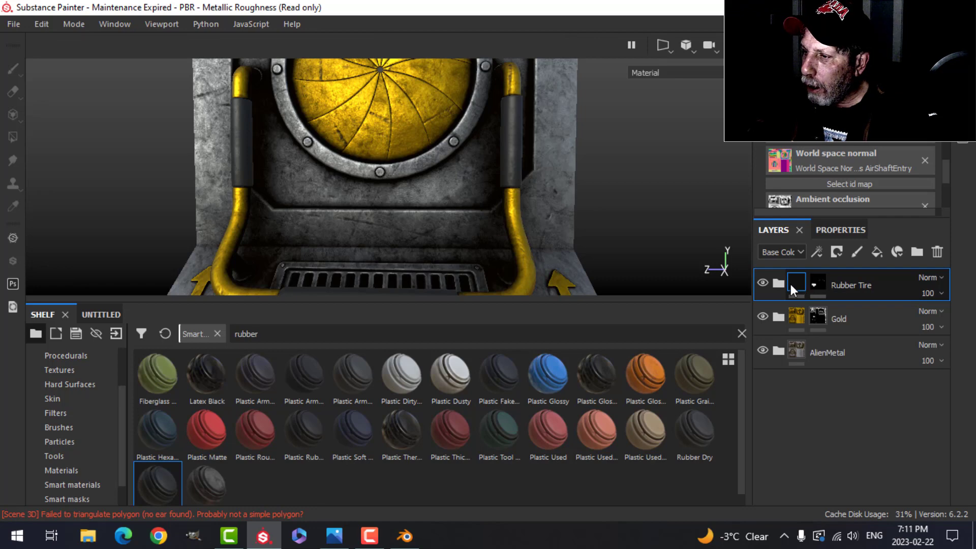
pyautogui.click(778, 283)
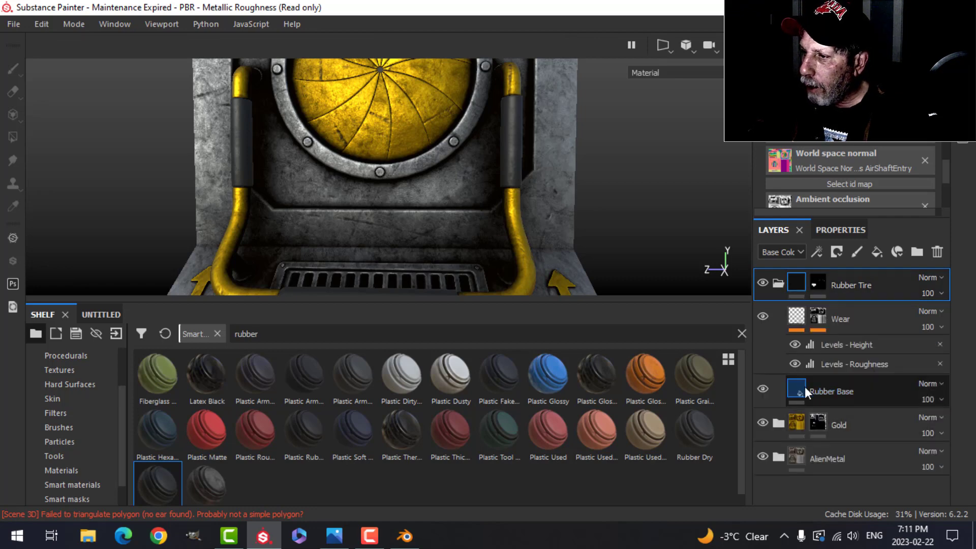
pyautogui.click(811, 399)
pyautogui.click(847, 228)
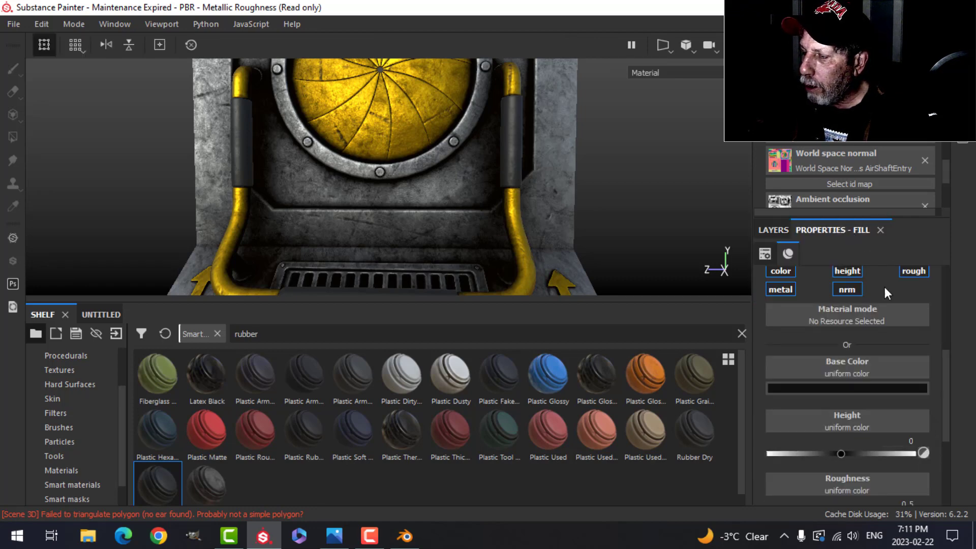
pyautogui.moveTo(948, 372); pyautogui.dragTo(946, 394)
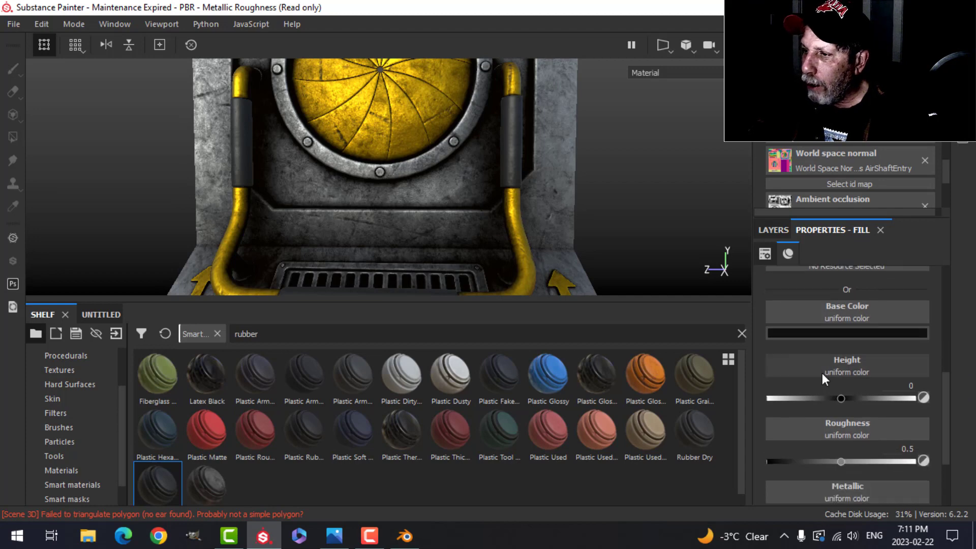
pyautogui.click(75, 356)
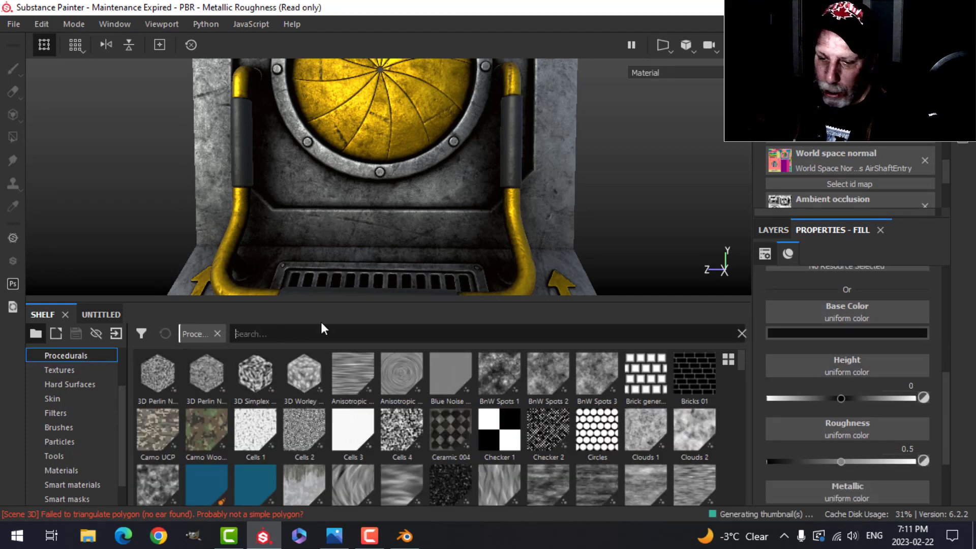
pyautogui.write('hexa')
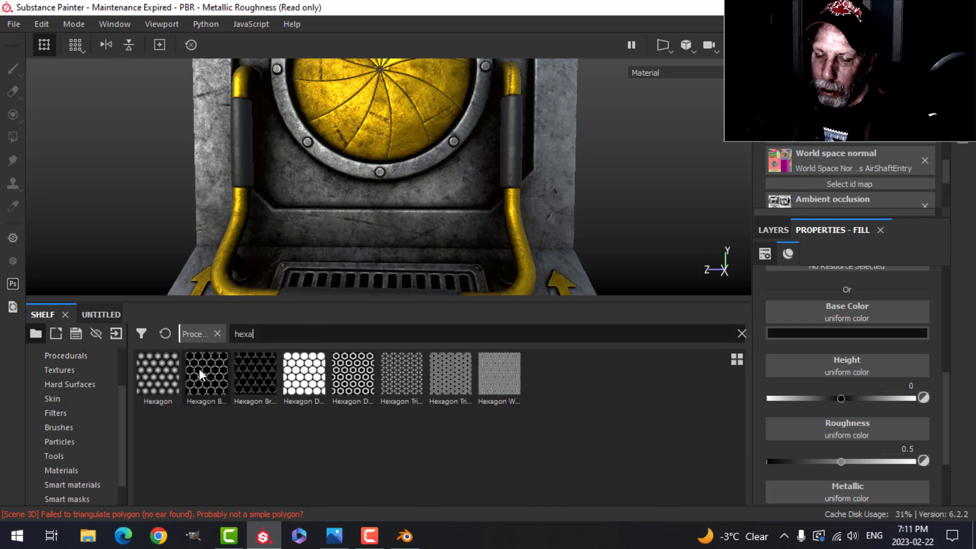
pyautogui.moveTo(199, 368)
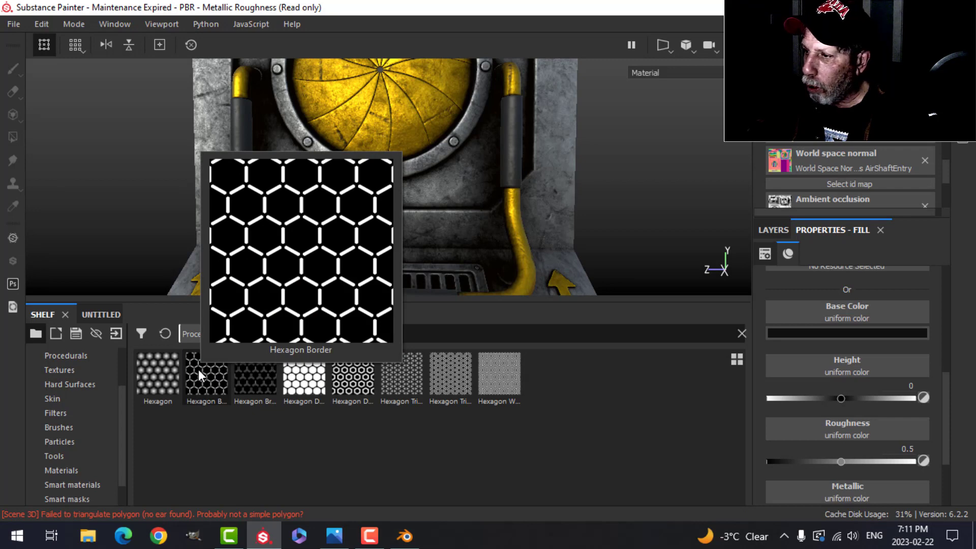
pyautogui.moveTo(198, 369); pyautogui.dragTo(811, 365)
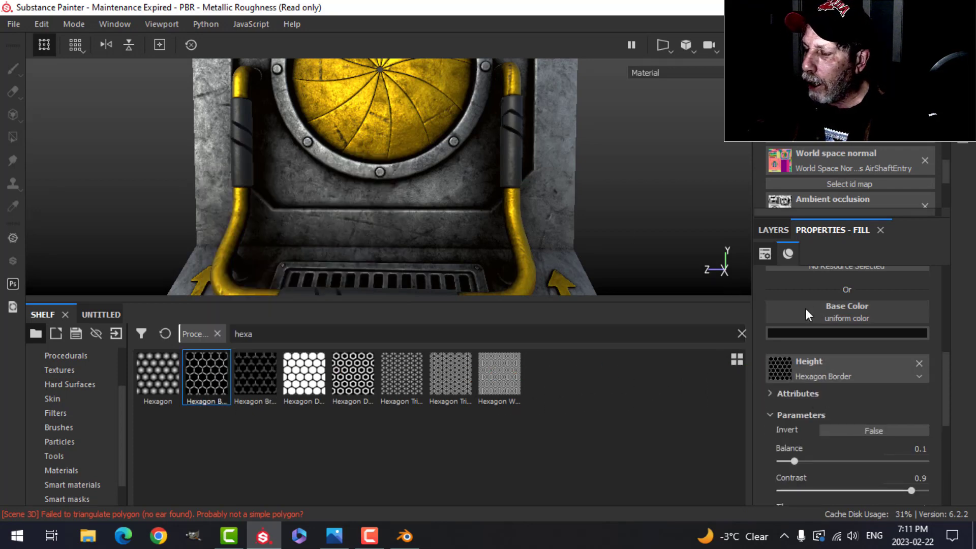
# Set the UV scale of the Rubber Base fill to 25
pyautogui.scroll(6, 829, 337)
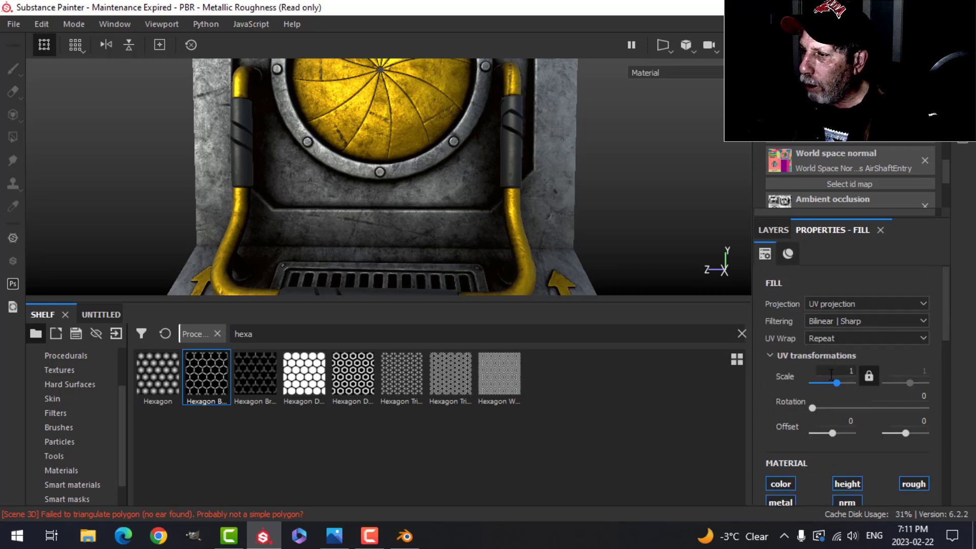
pyautogui.moveTo(845, 371); pyautogui.dragTo(878, 369)
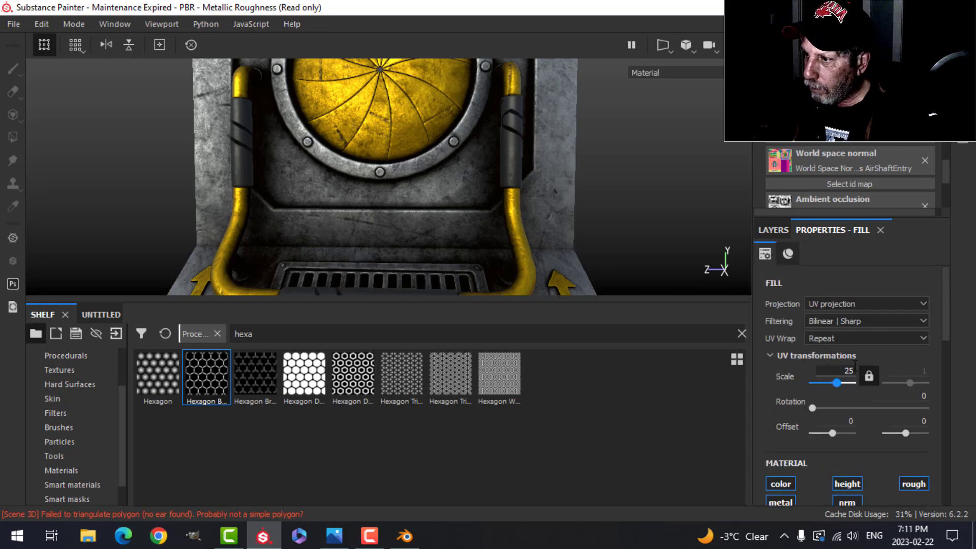
pyautogui.write('25')
pyautogui.press('Return')
# Invert the Hexagon Border height pattern on the rubber grips and set its balance to 0.11
pyautogui.scroll(2, 294, 197)
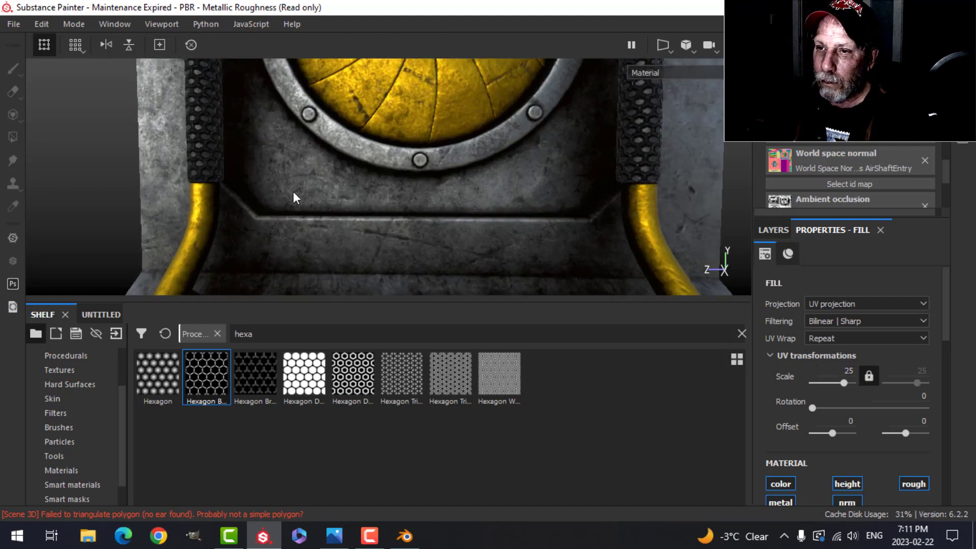
pyautogui.keyDown('alt'); pyautogui.moveTo(218, 147); pyautogui.dragTo(326, 196, button='middle'); pyautogui.keyUp('alt')
pyautogui.scroll(5, 326, 196)
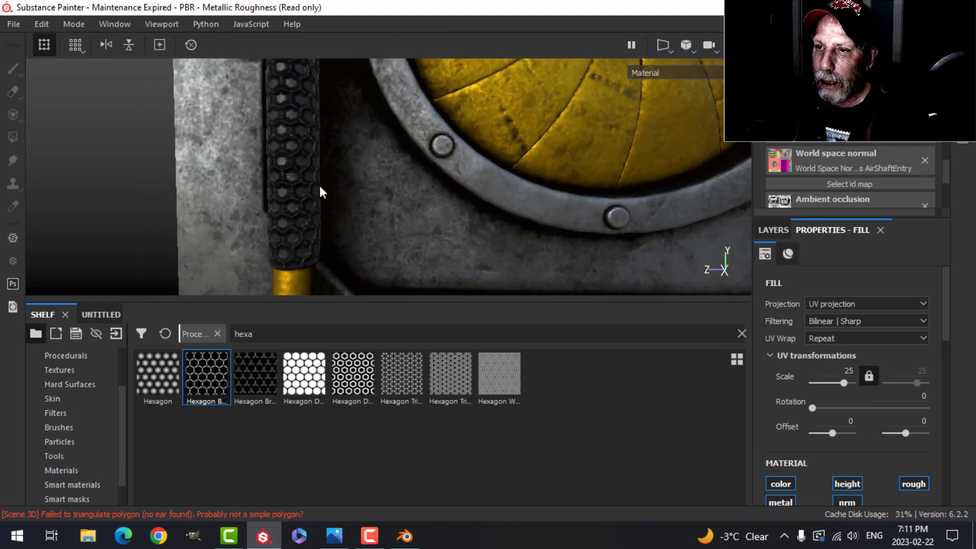
pyautogui.keyDown('alt'); pyautogui.moveTo(314, 185); pyautogui.dragTo(434, 186); pyautogui.keyUp('alt')
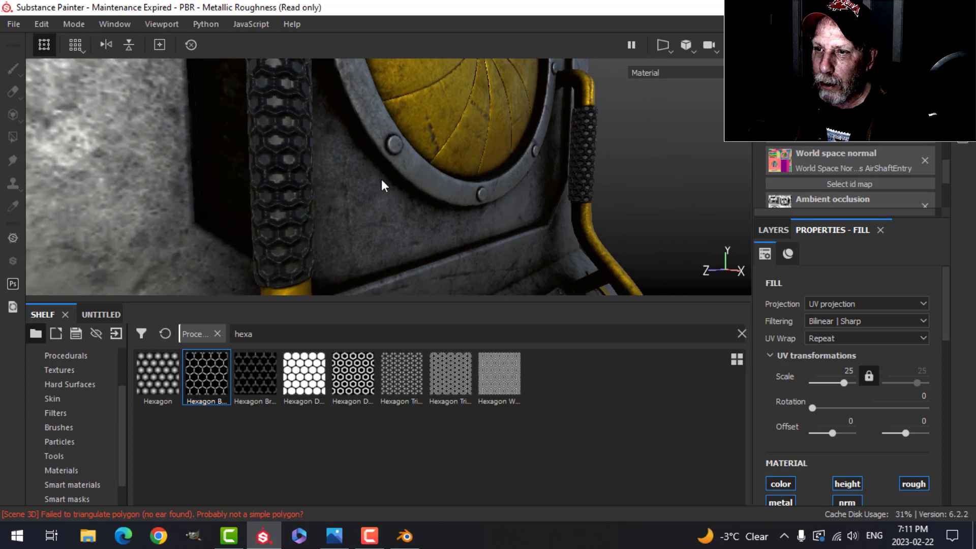
pyautogui.scroll(3, 380, 179)
pyautogui.scroll(-3, 282, 201)
pyautogui.keyDown('alt'); pyautogui.moveTo(282, 201); pyautogui.dragTo(338, 178, button='middle'); pyautogui.keyUp('alt')
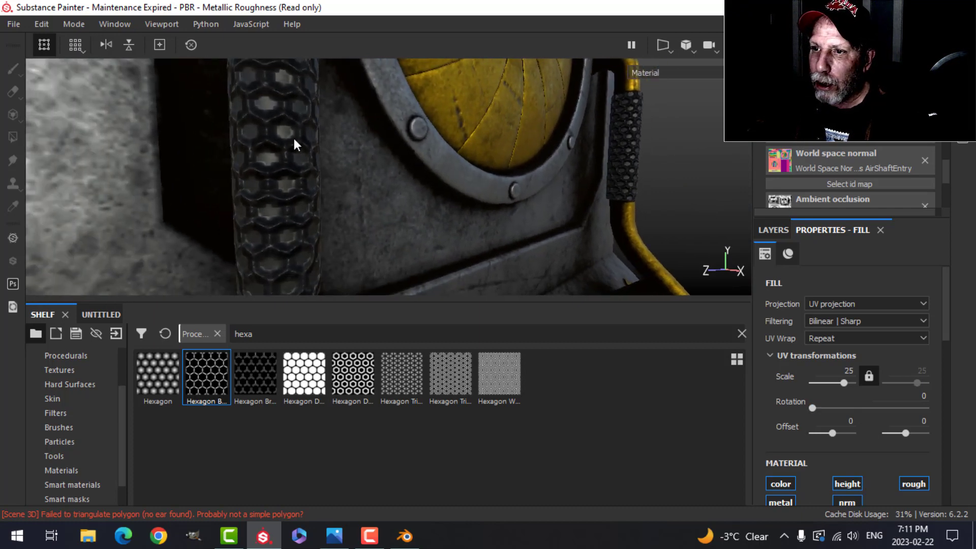
pyautogui.scroll(-8, 811, 361)
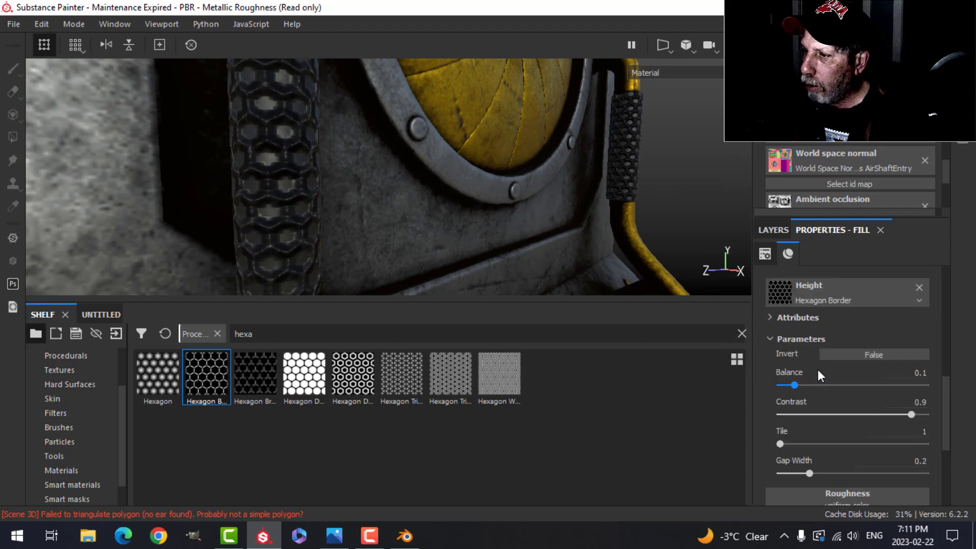
pyautogui.click(867, 356)
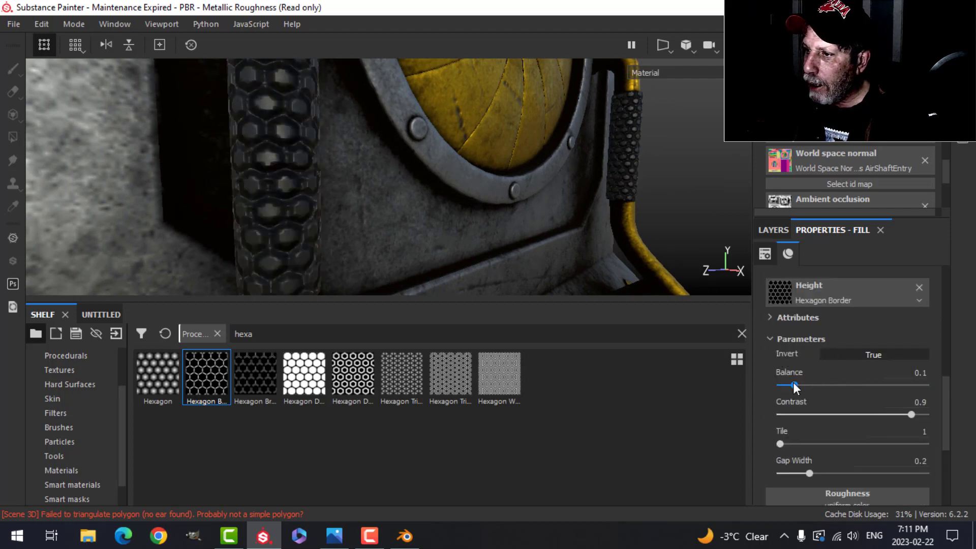
pyautogui.moveTo(793, 383); pyautogui.dragTo(796, 384)
# Examine the textured model and its hexagon-patterned rubber grips from several angles and distances
pyautogui.moveTo(283, 174)
pyautogui.keyDown('alt'); pyautogui.mouseDown()
pyautogui.moveTo(468, 178)
pyautogui.moveTo(310, 203)
pyautogui.moveTo(377, 205)
pyautogui.moveTo(458, 129)
pyautogui.moveTo(374, 227)
pyautogui.moveTo(462, 214)
pyautogui.moveTo(357, 193)
pyautogui.moveTo(497, 196)
pyautogui.moveTo(422, 208)
pyautogui.moveTo(430, 234)
pyautogui.moveTo(397, 242)
pyautogui.moveTo(426, 197)
pyautogui.moveTo(394, 214)
pyautogui.moveTo(489, 180)
pyautogui.moveTo(518, 210)
pyautogui.moveTo(625, 189)
pyautogui.mouseUp(); pyautogui.keyUp('alt')
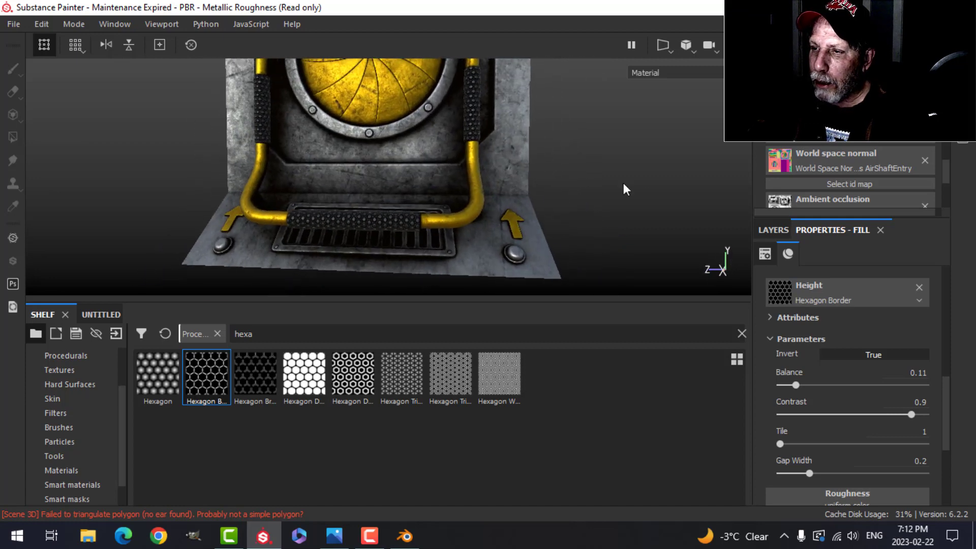
pyautogui.moveTo(643, 173)
pyautogui.keyDown('shift'); pyautogui.mouseDown(button='right')
pyautogui.moveTo(485, 184)
pyautogui.moveTo(507, 181)
pyautogui.mouseUp(button='right'); pyautogui.keyUp('shift')
pyautogui.keyDown('alt'); pyautogui.moveTo(396, 210); pyautogui.dragTo(538, 188); pyautogui.keyUp('alt')
pyautogui.scroll(-4, 452, 197)
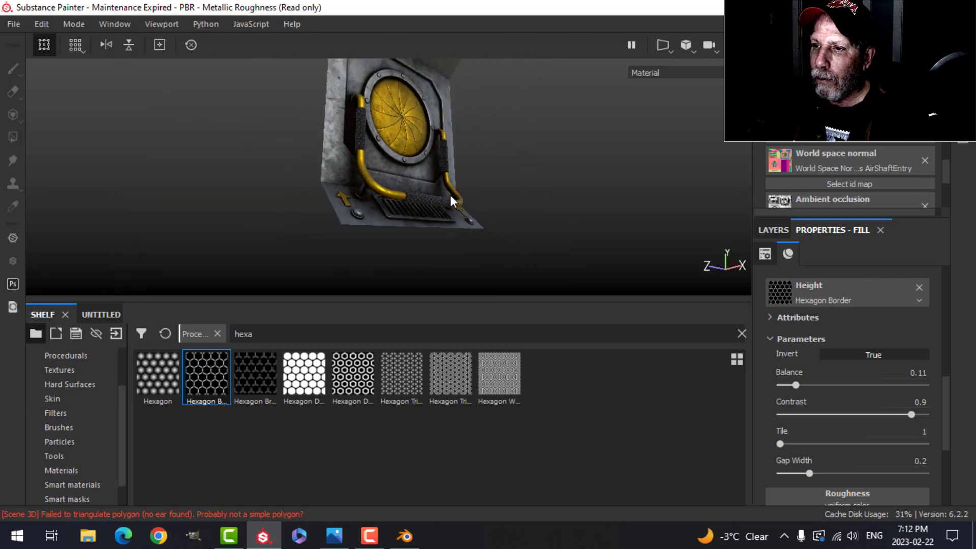
pyautogui.keyDown('alt'); pyautogui.moveTo(458, 172); pyautogui.dragTo(450, 191, button='middle'); pyautogui.keyUp('alt')
pyautogui.moveTo(450, 192)
pyautogui.keyDown('alt'); pyautogui.mouseDown()
pyautogui.moveTo(429, 197)
pyautogui.moveTo(413, 184)
pyautogui.moveTo(422, 218)
pyautogui.moveTo(414, 185)
pyautogui.moveTo(407, 261)
pyautogui.moveTo(387, 212)
pyautogui.moveTo(405, 204)
pyautogui.moveTo(372, 214)
pyautogui.mouseUp(); pyautogui.keyUp('alt')
pyautogui.scroll(4, 412, 209)
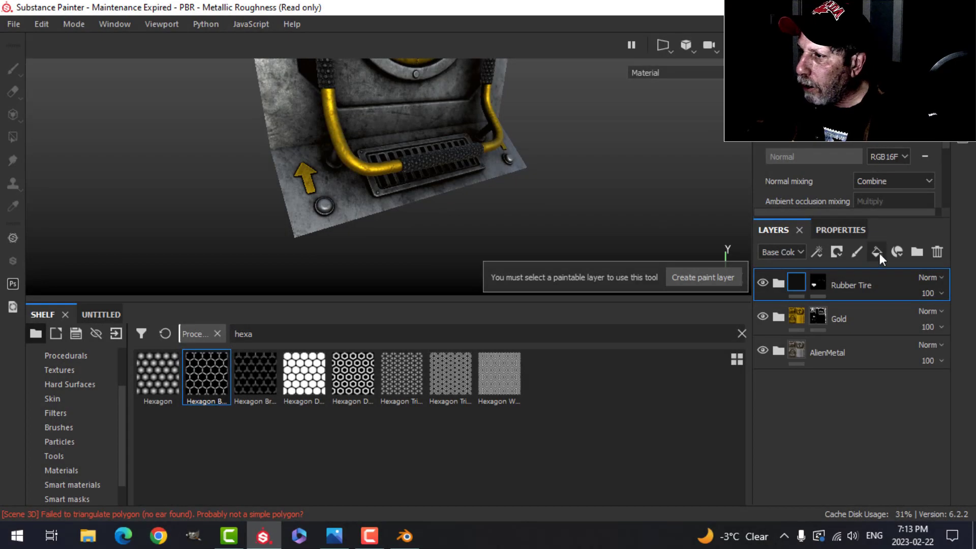
# Add a fill layer above Rubber Tire and an Emissive channel to the texture set
pyautogui.click(878, 252)
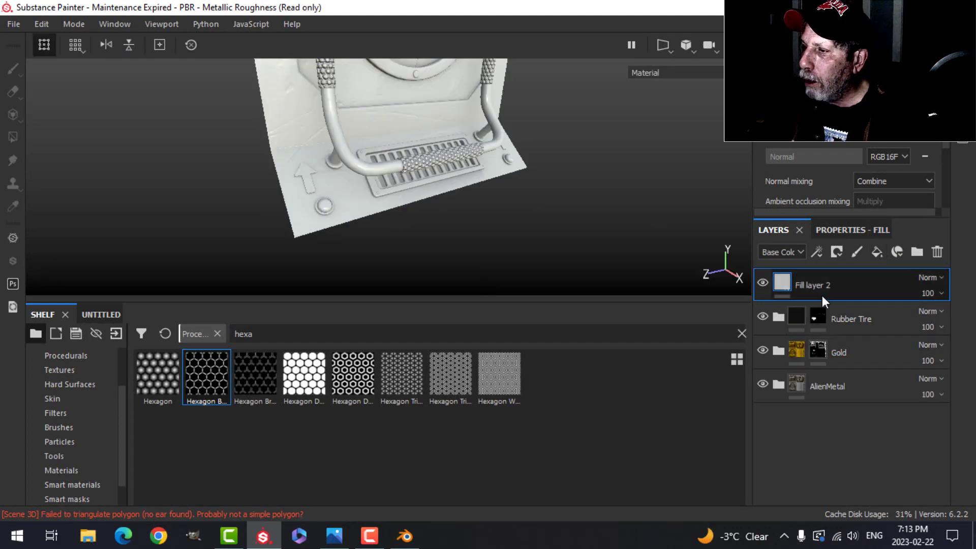
pyautogui.click(845, 230)
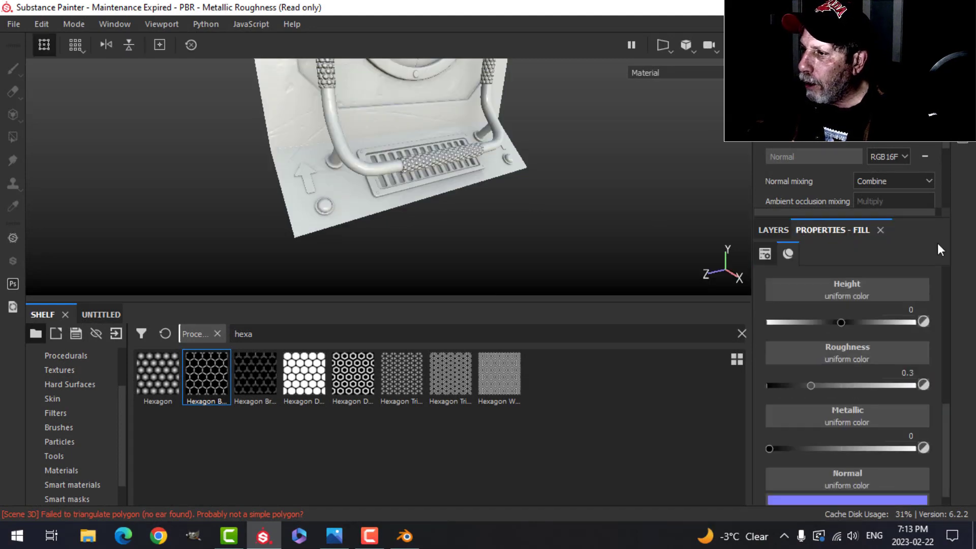
pyautogui.scroll(3, 831, 300)
pyautogui.scroll(1, 831, 300)
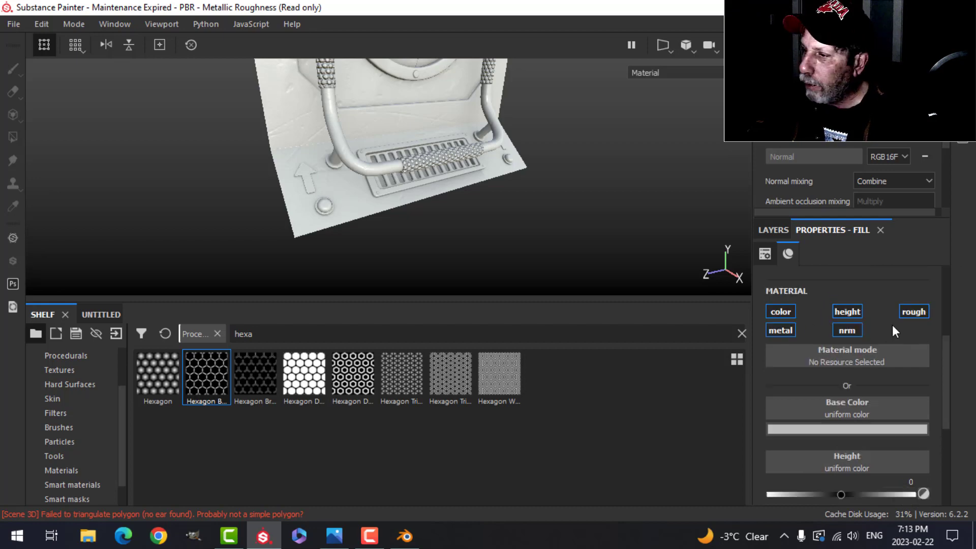
pyautogui.scroll(2, 922, 167)
pyautogui.click(924, 130)
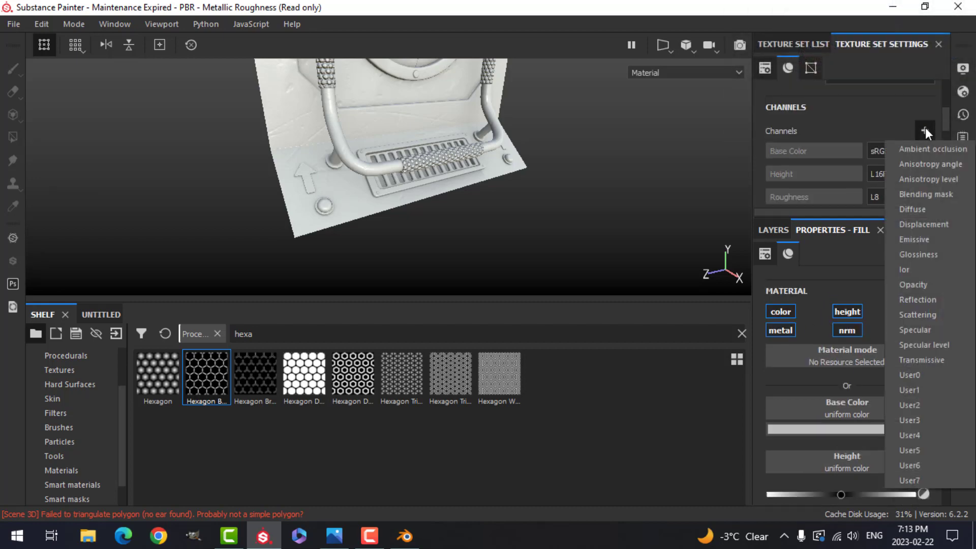
pyautogui.click(913, 241)
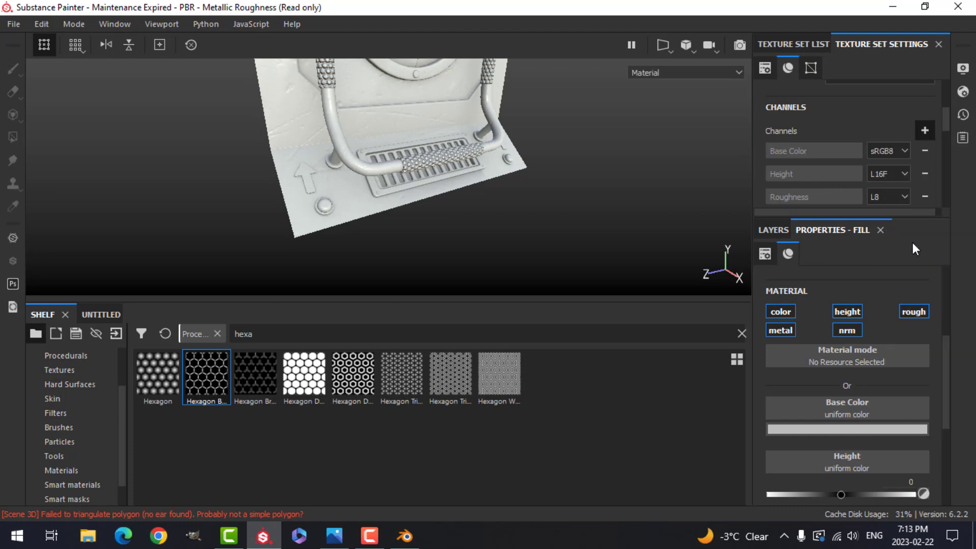
# Restrict the new fill layer to its emissive channel and set the emissive color to teal, about RGB 0.020, 0.549, 0.387
pyautogui.click(911, 331)
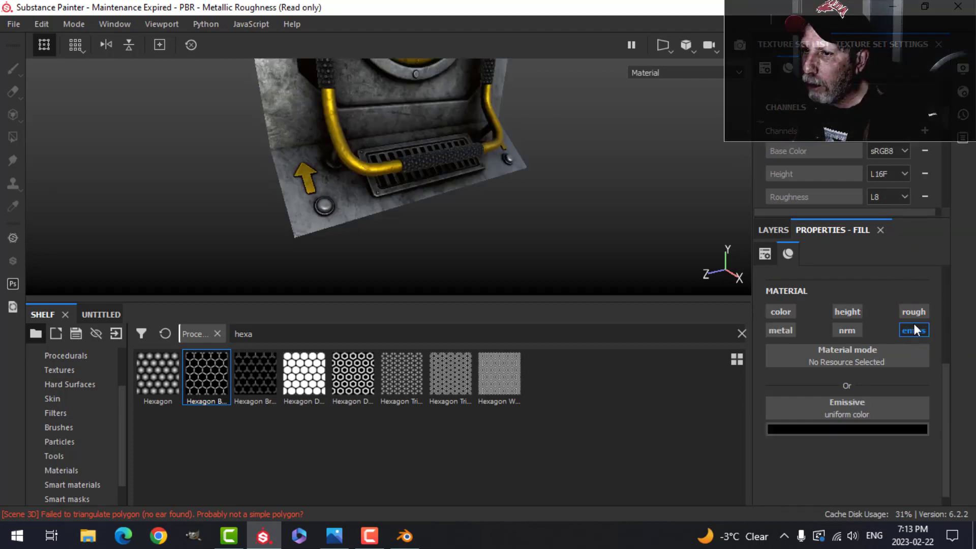
pyautogui.click(866, 428)
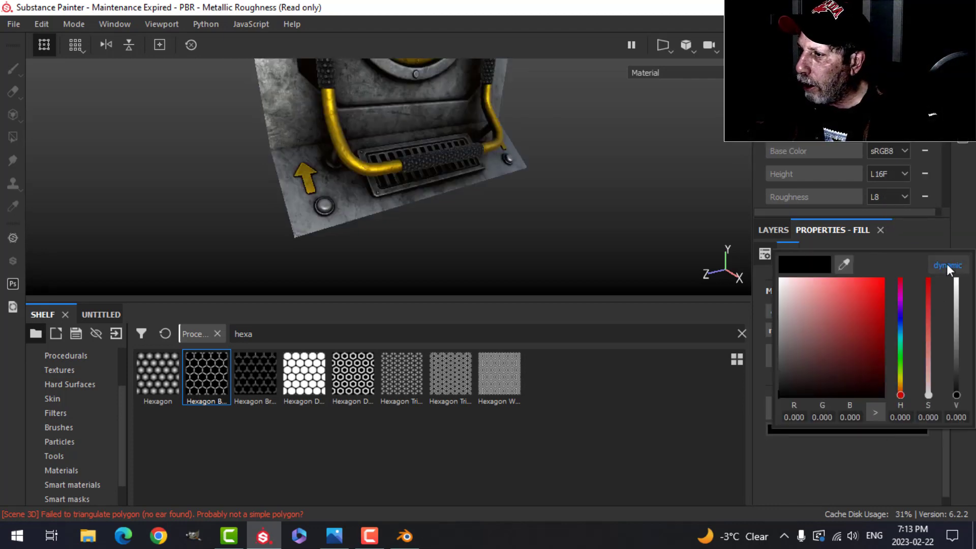
pyautogui.moveTo(901, 356); pyautogui.dragTo(900, 338)
pyautogui.moveTo(849, 320); pyautogui.dragTo(861, 320)
pyautogui.click(901, 344)
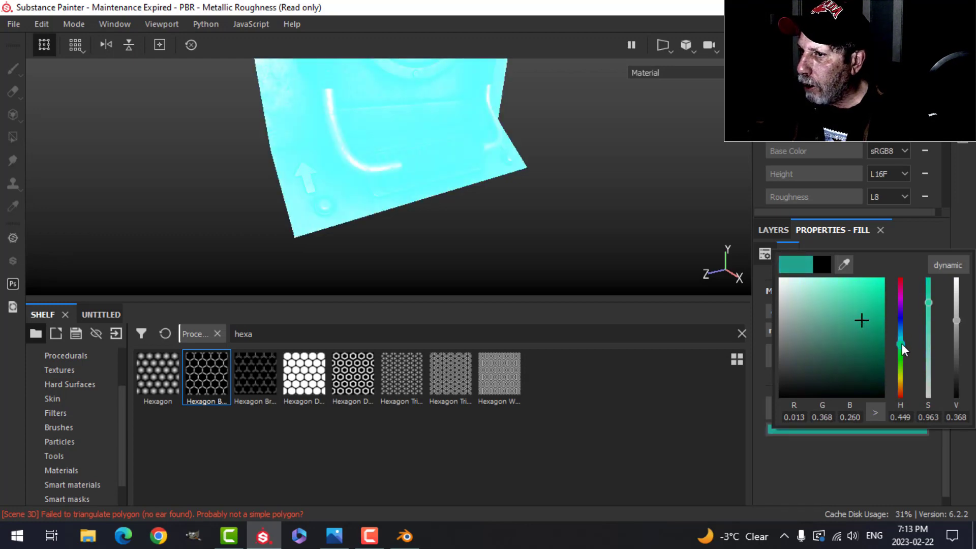
pyautogui.moveTo(865, 315); pyautogui.dragTo(861, 306)
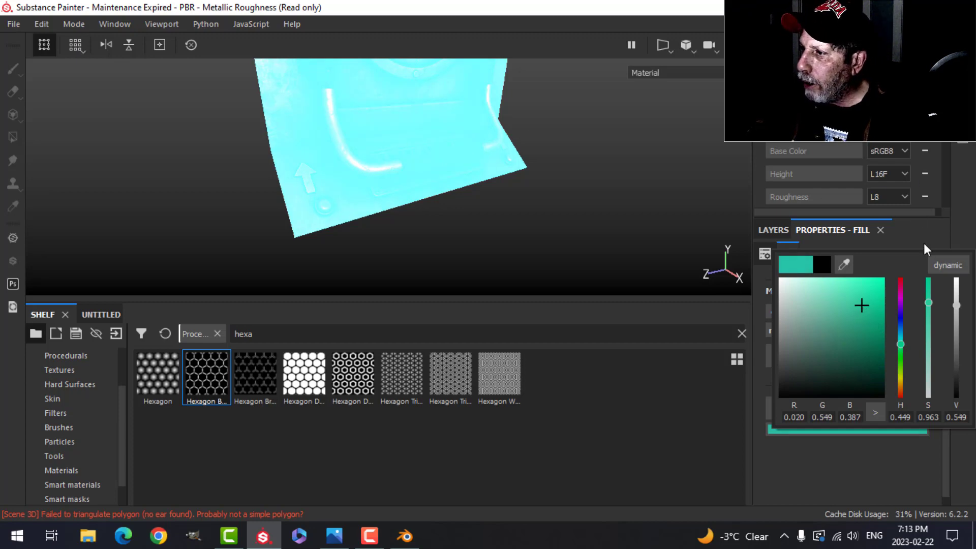
# Add a black mask to the new fill layer and rename the layer Emissive
pyautogui.click(778, 232)
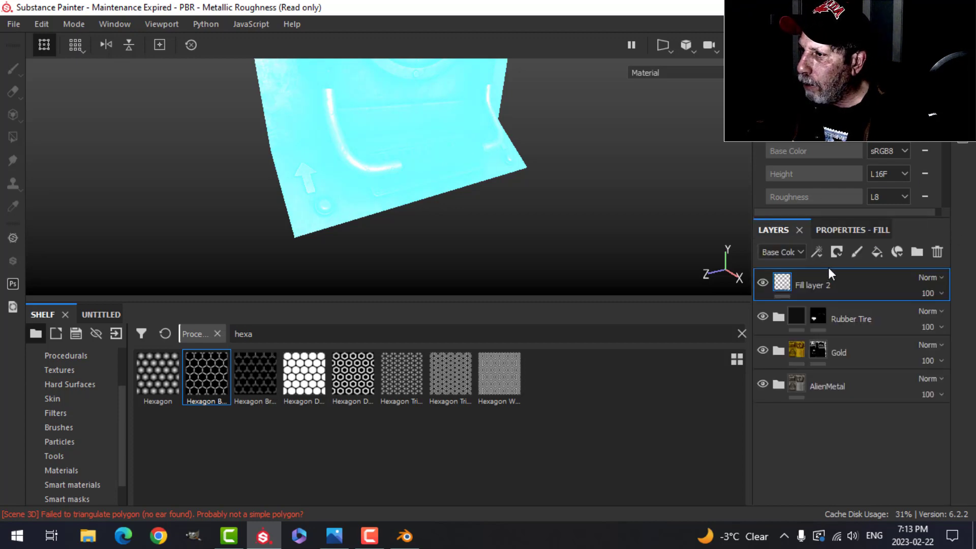
pyautogui.click(835, 253)
pyautogui.click(849, 285)
pyautogui.doubleClick(848, 285)
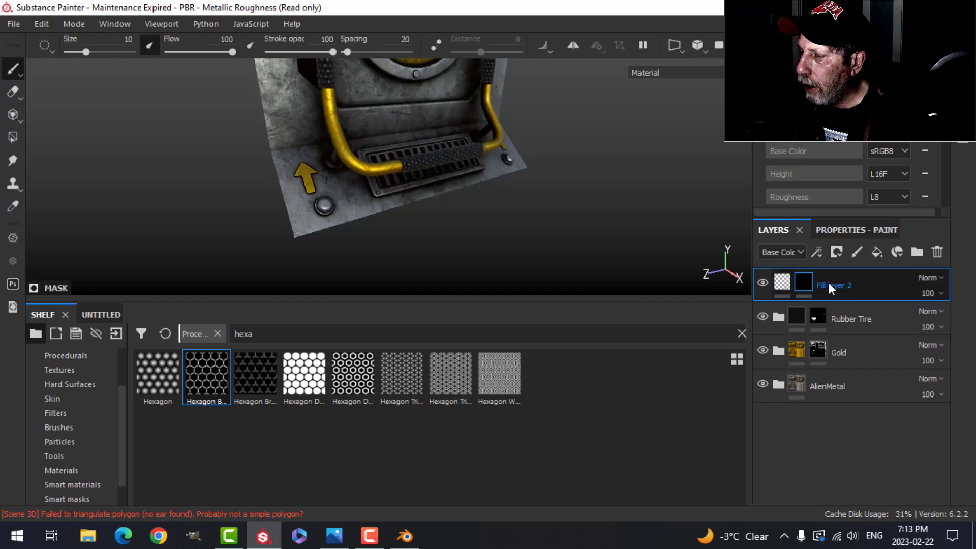
pyautogui.write('Emissive')
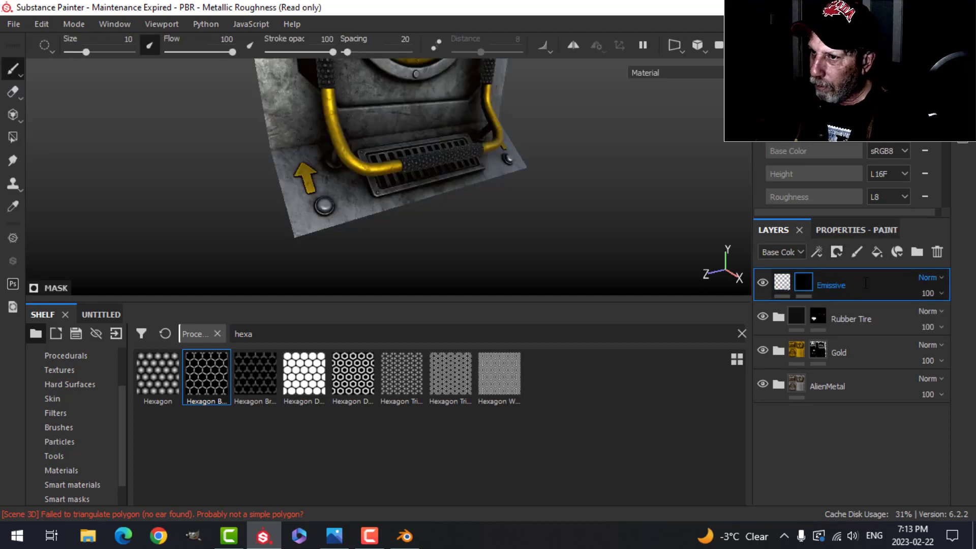
pyautogui.press('Return')
# Reveal the emissive glow on the round button below one floor arrow, using Polygon Fill in UV chunk mode on the mask
pyautogui.keyDown('alt'); pyautogui.moveTo(501, 192); pyautogui.dragTo(283, 203); pyautogui.keyUp('alt')
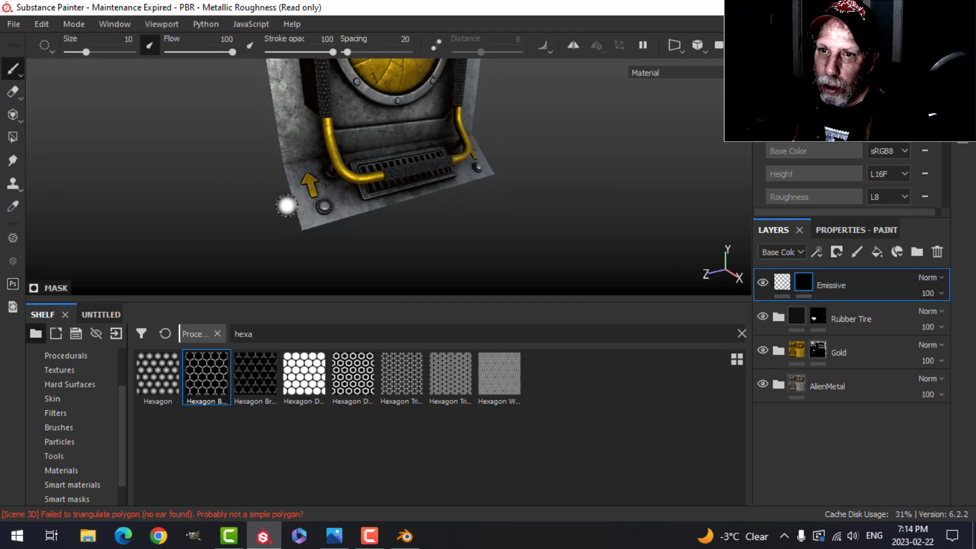
pyautogui.click(13, 137)
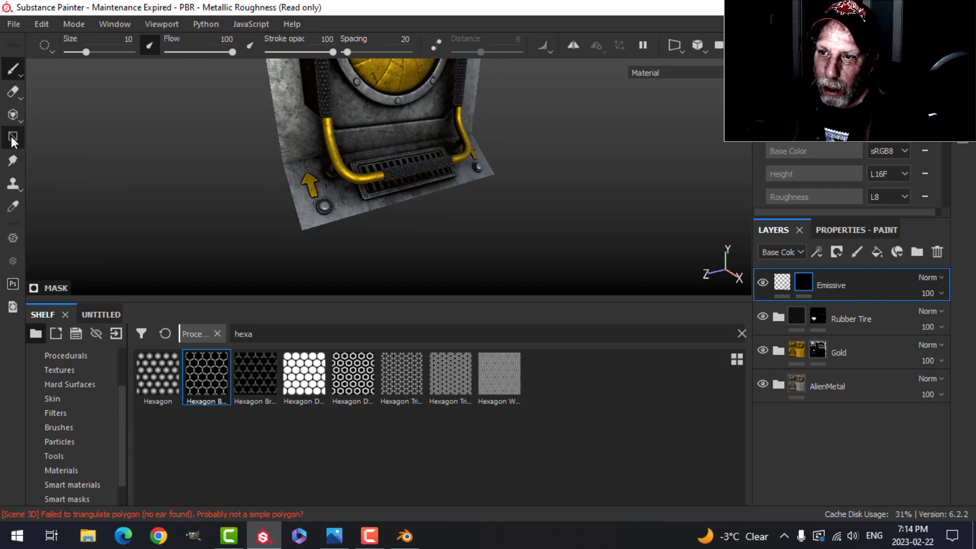
pyautogui.scroll(5, 315, 189)
pyautogui.keyDown('alt'); pyautogui.moveTo(407, 220); pyautogui.dragTo(378, 178, button='middle'); pyautogui.keyUp('alt')
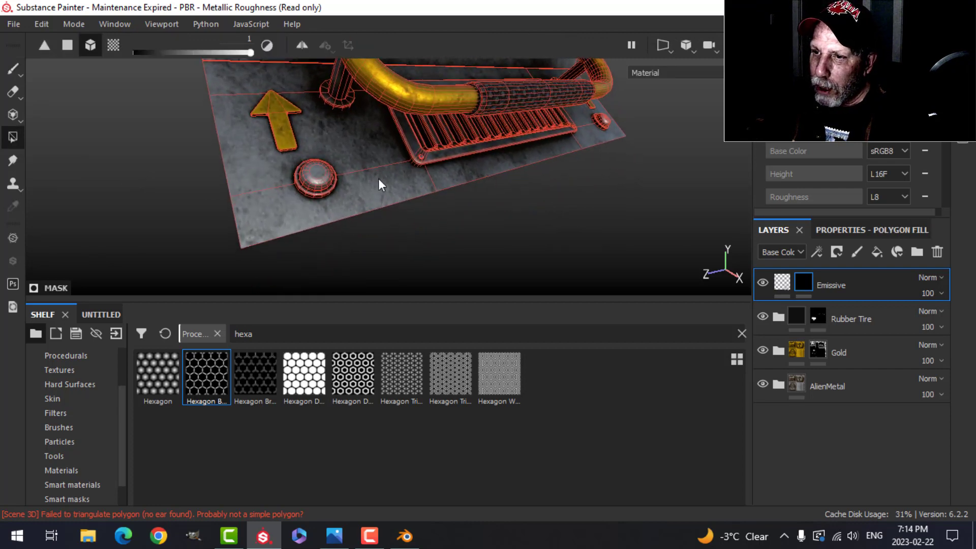
pyautogui.scroll(2, 401, 190)
pyautogui.keyDown('alt'); pyautogui.moveTo(401, 190); pyautogui.dragTo(392, 201); pyautogui.keyUp('alt')
pyautogui.click(861, 230)
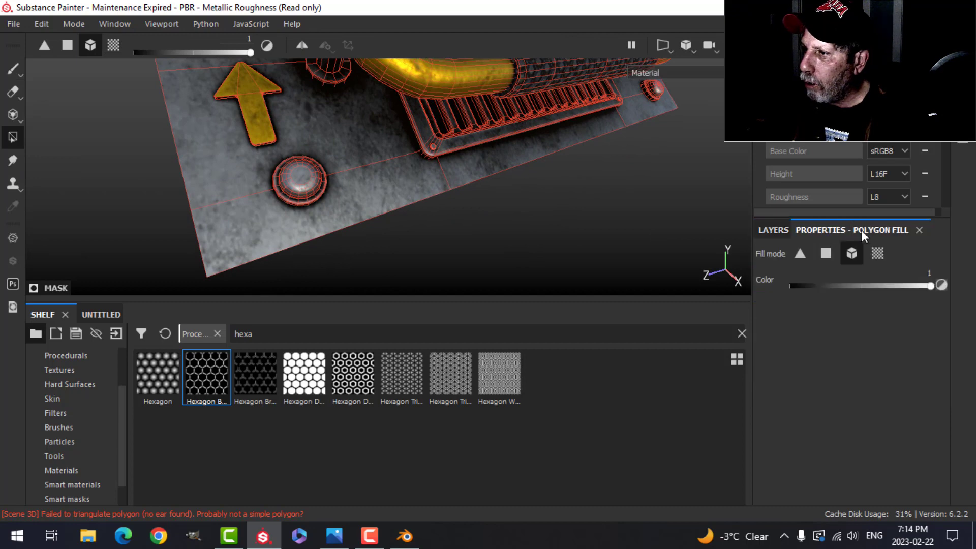
pyautogui.click(877, 256)
pyautogui.scroll(3, 341, 188)
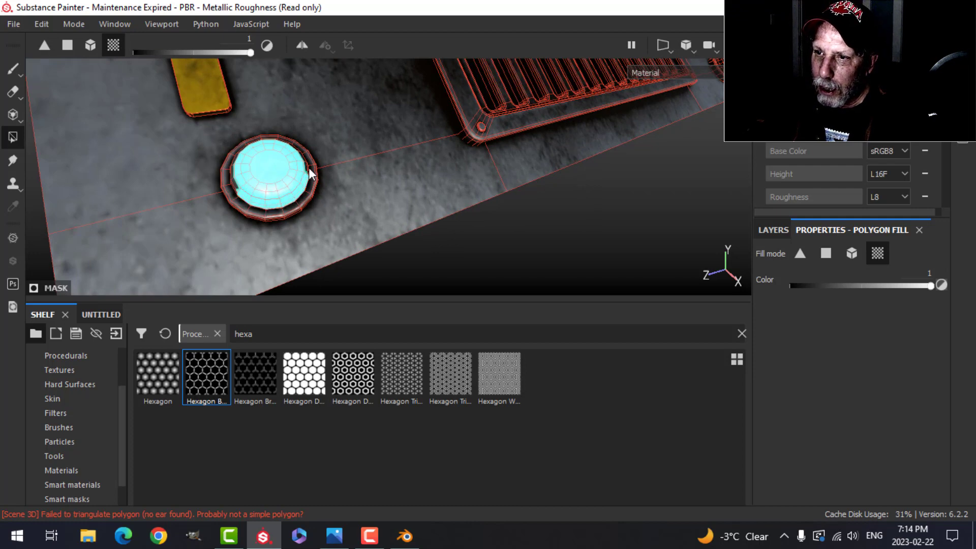
# Add the missed UV chunks on the side of the same button's dome to the Emissive mask
pyautogui.scroll(-3, 345, 197)
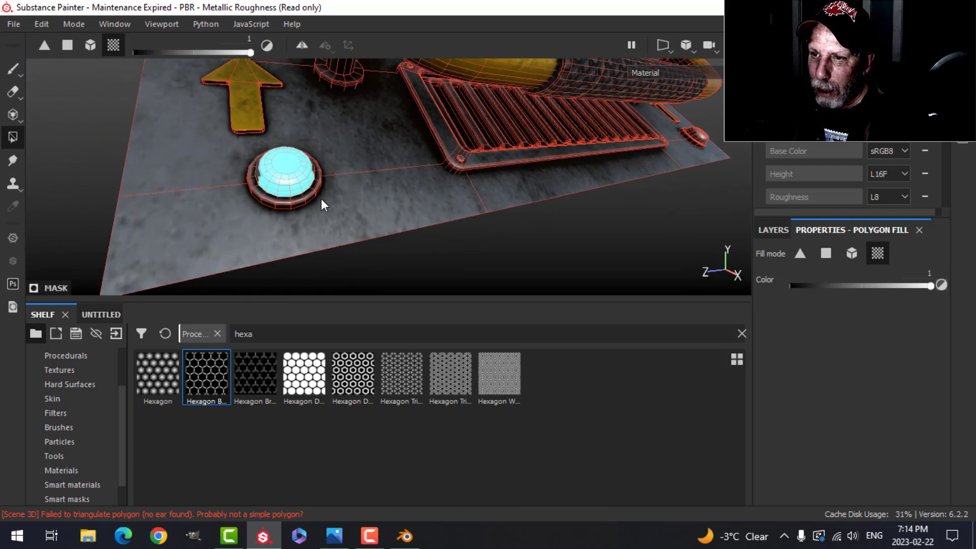
pyautogui.scroll(3, 321, 200)
pyautogui.moveTo(399, 152); pyautogui.dragTo(341, 196, button='middle')
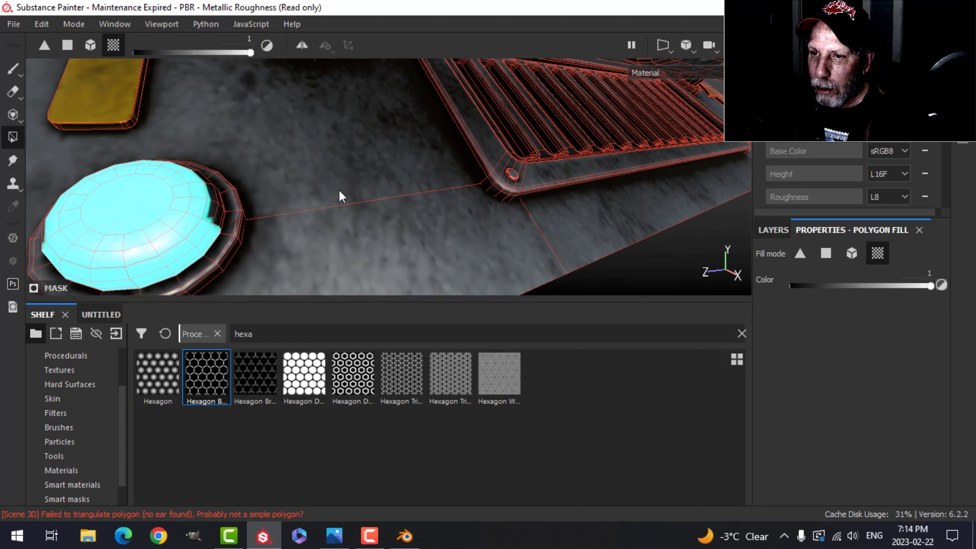
pyautogui.keyDown('alt'); pyautogui.moveTo(327, 182); pyautogui.dragTo(264, 232); pyautogui.keyUp('alt')
pyautogui.click(219, 184)
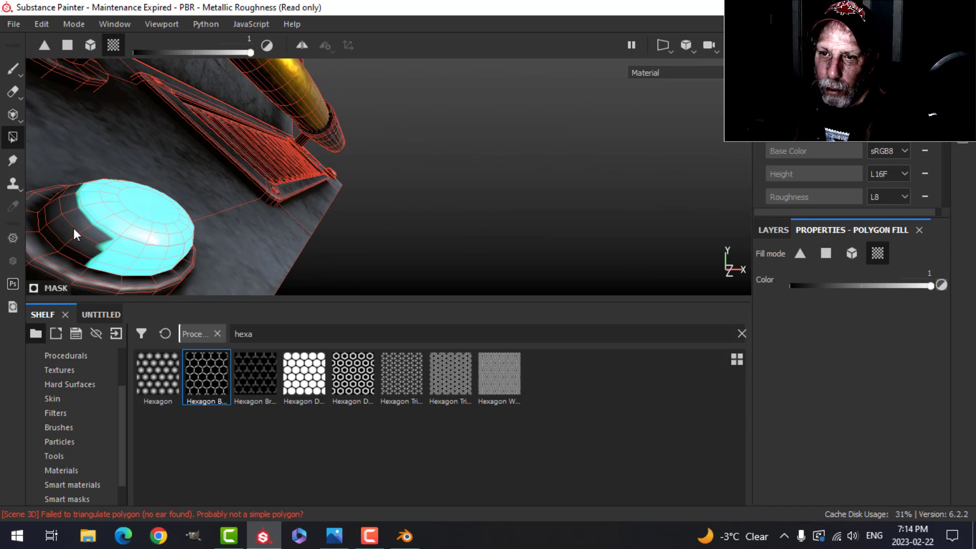
# Fill the UV chunks of the second floor button's dome in the Emissive mask on the opposite side of the grate
pyautogui.keyDown('alt'); pyautogui.moveTo(178, 196); pyautogui.dragTo(298, 178); pyautogui.keyUp('alt')
pyautogui.keyDown('alt'); pyautogui.moveTo(476, 167); pyautogui.dragTo(304, 68, button='middle'); pyautogui.keyUp('alt')
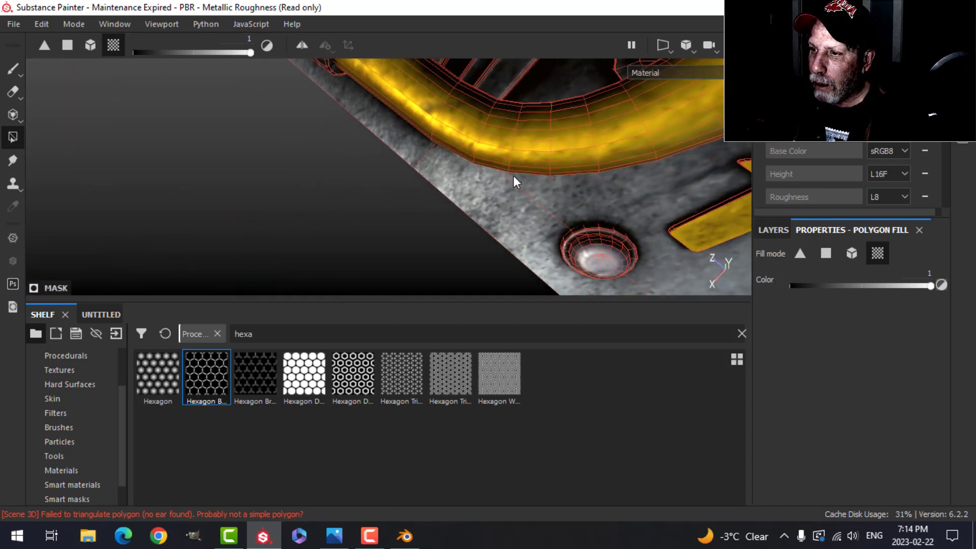
pyautogui.keyDown('alt'); pyautogui.moveTo(515, 181); pyautogui.dragTo(496, 178); pyautogui.keyUp('alt')
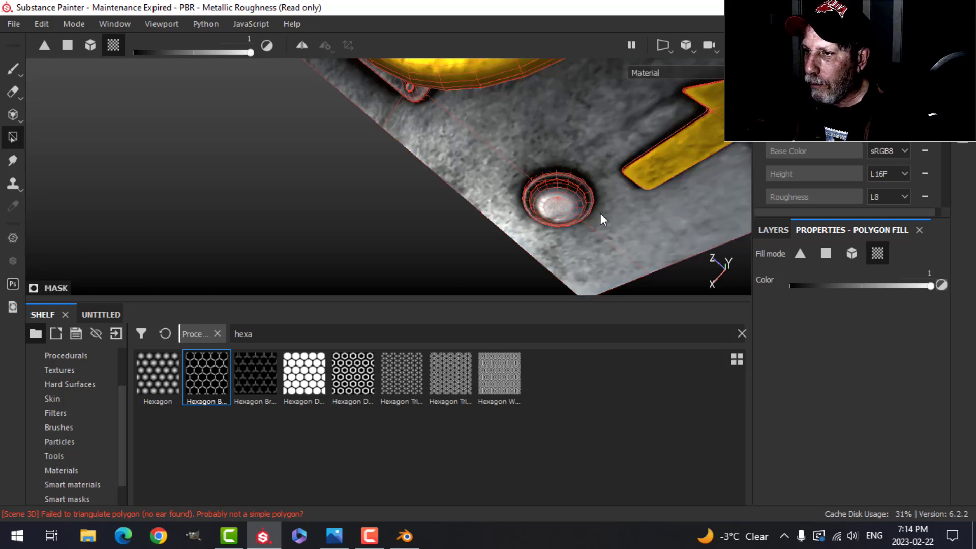
pyautogui.keyDown('alt'); pyautogui.moveTo(601, 213); pyautogui.dragTo(632, 148); pyautogui.keyUp('alt')
pyautogui.click(563, 204)
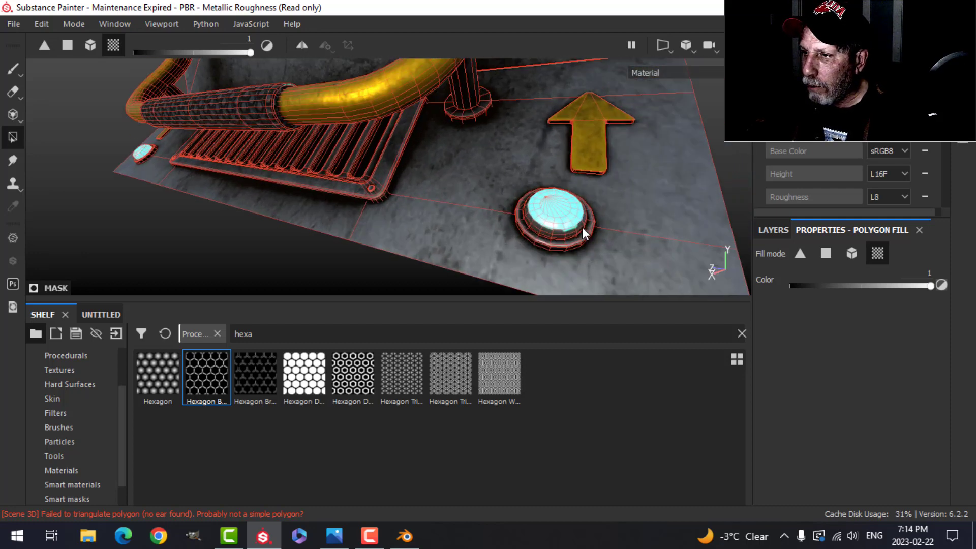
pyautogui.scroll(2, 581, 227)
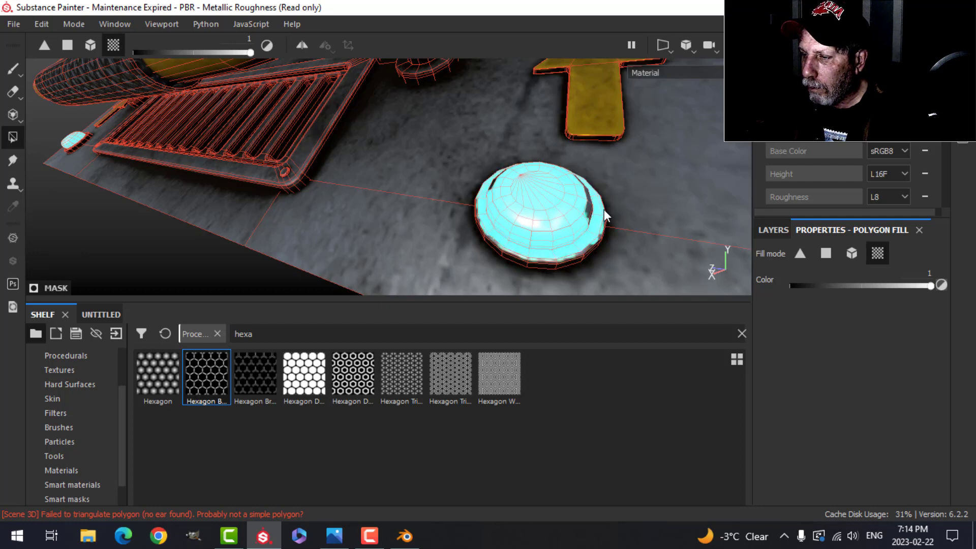
pyautogui.moveTo(586, 209)
pyautogui.keyDown('alt'); pyautogui.mouseDown()
pyautogui.moveTo(614, 192)
pyautogui.moveTo(553, 232)
pyautogui.moveTo(580, 192)
pyautogui.mouseUp(); pyautogui.keyUp('alt')
pyautogui.click(542, 134)
pyautogui.keyDown('alt'); pyautogui.moveTo(516, 239); pyautogui.dragTo(513, 178); pyautogui.keyUp('alt')
pyautogui.moveTo(430, 205)
pyautogui.keyDown('alt'); pyautogui.mouseDown()
pyautogui.moveTo(515, 202)
pyautogui.moveTo(530, 190)
pyautogui.mouseUp(); pyautogui.keyUp('alt')
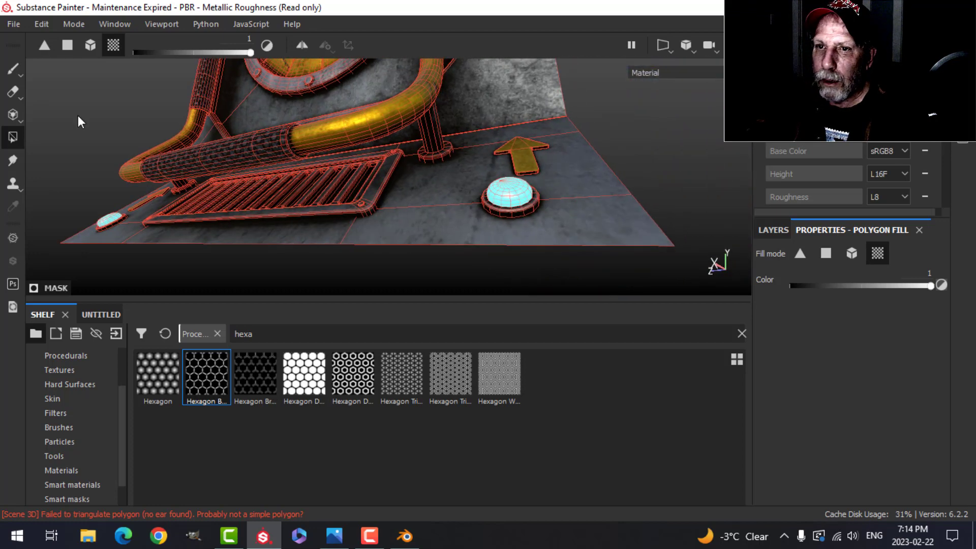
# Switch back to the Paint tool and set the shader's emissive intensity to 4.87
pyautogui.click(13, 70)
pyautogui.scroll(-3, 478, 226)
pyautogui.moveTo(477, 226)
pyautogui.keyDown('alt'); pyautogui.mouseDown()
pyautogui.moveTo(483, 214)
pyautogui.moveTo(501, 211)
pyautogui.moveTo(460, 213)
pyautogui.moveTo(470, 225)
pyautogui.mouseUp(); pyautogui.keyUp('alt')
pyautogui.scroll(2, 470, 225)
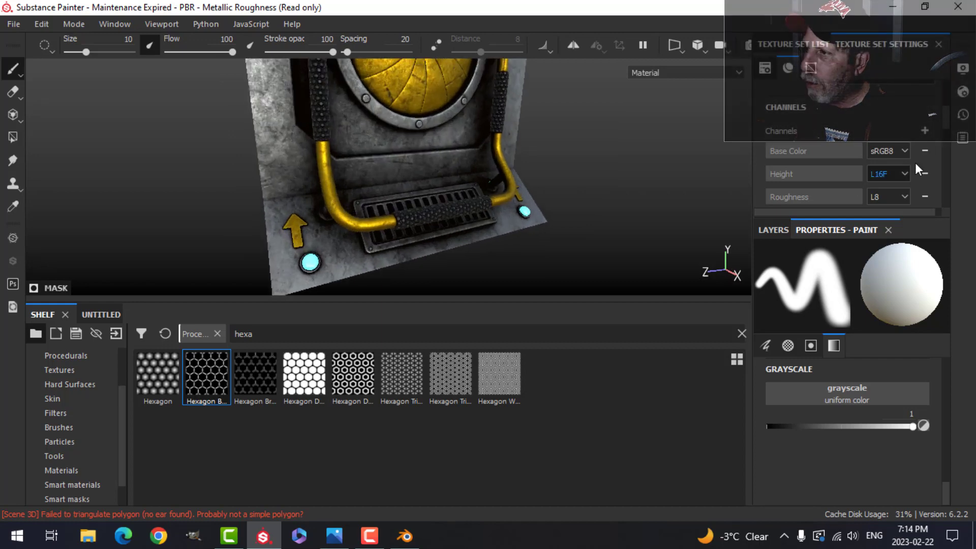
pyautogui.click(963, 92)
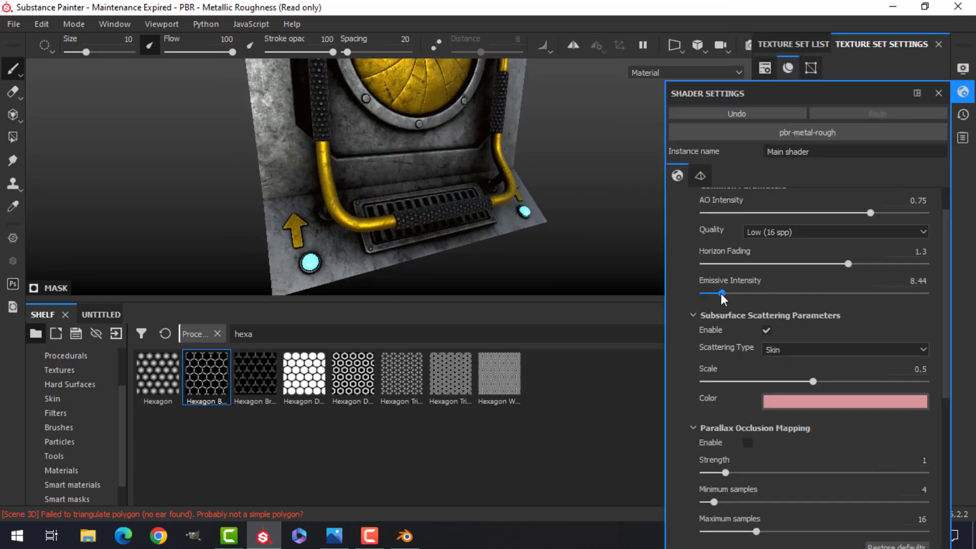
pyautogui.moveTo(721, 294)
pyautogui.mouseDown()
pyautogui.moveTo(736, 294)
pyautogui.moveTo(714, 293)
pyautogui.mouseUp()
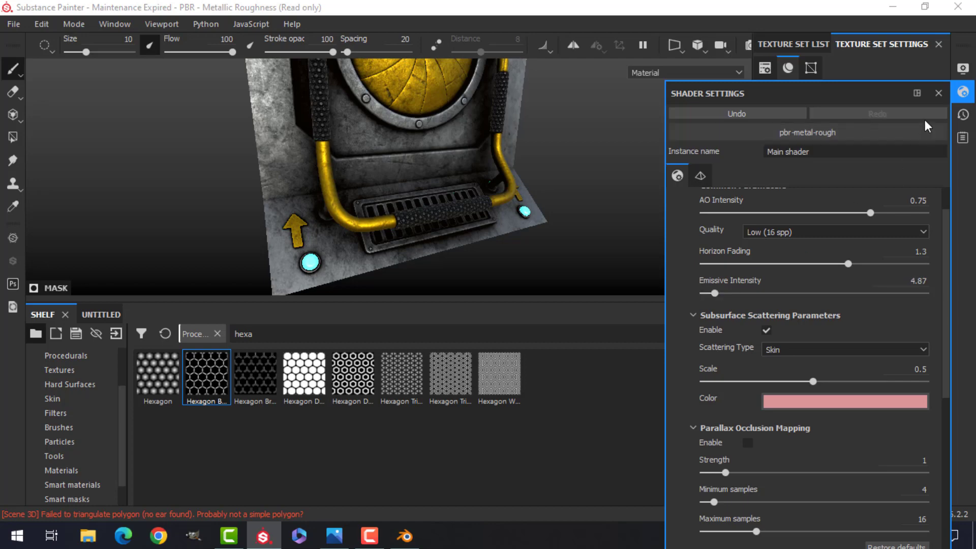
# Activate post effects for the viewport camera and enable the Glare effect
pyautogui.click(962, 71)
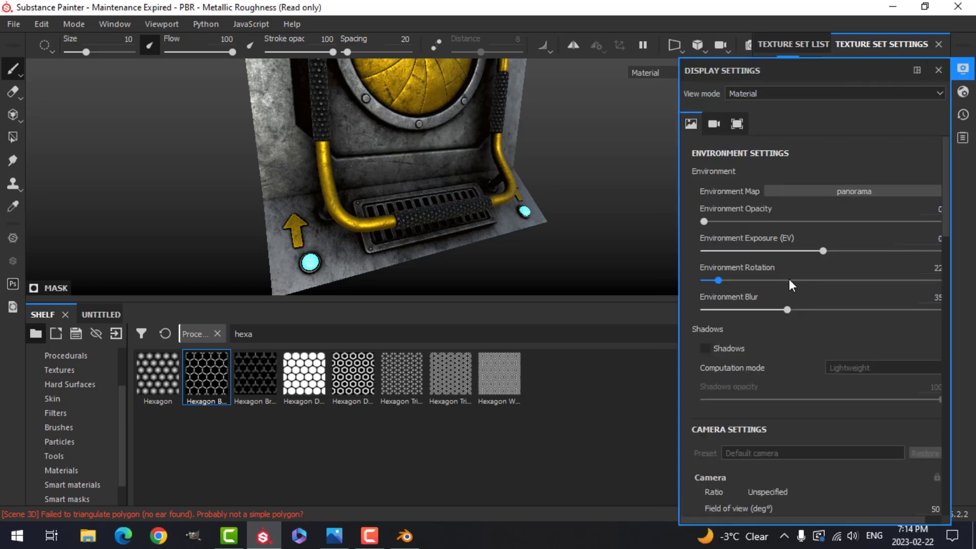
pyautogui.scroll(-15, 782, 281)
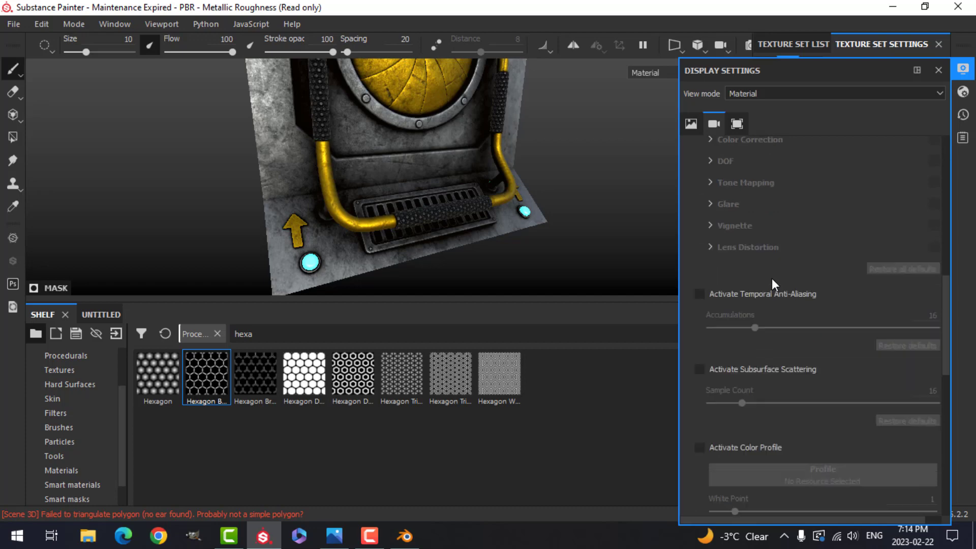
pyautogui.scroll(2, 772, 282)
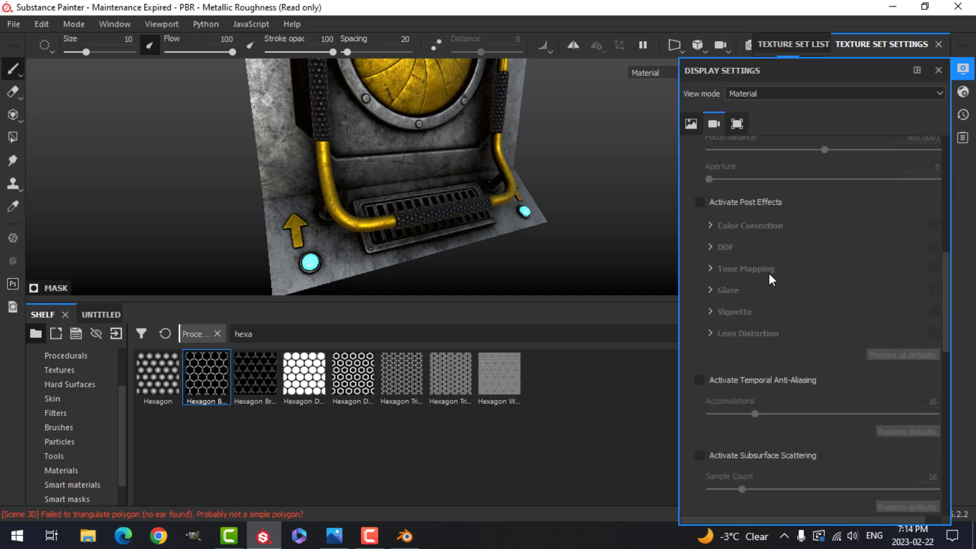
pyautogui.click(699, 202)
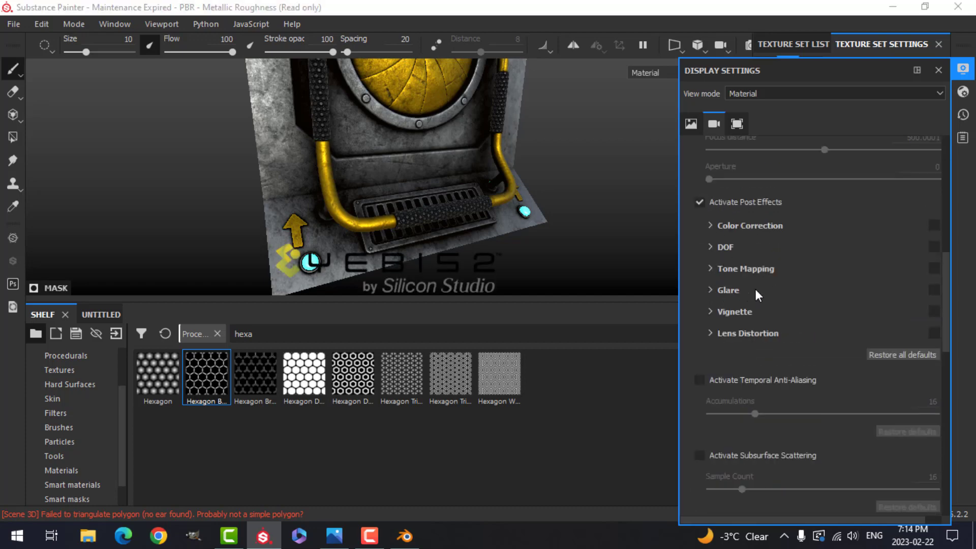
pyautogui.click(933, 290)
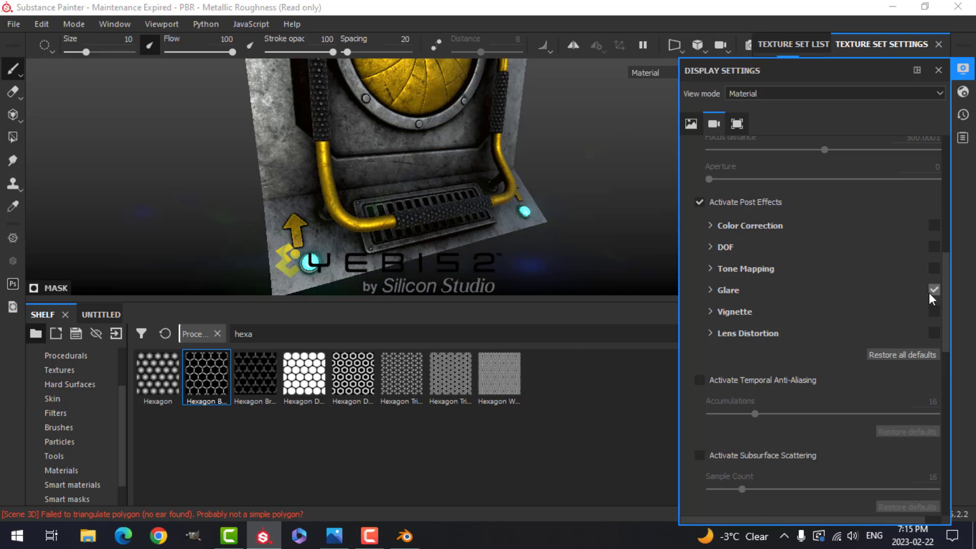
# Set the glare luminance to 1.4 and its shape to Bloom
pyautogui.click(710, 289)
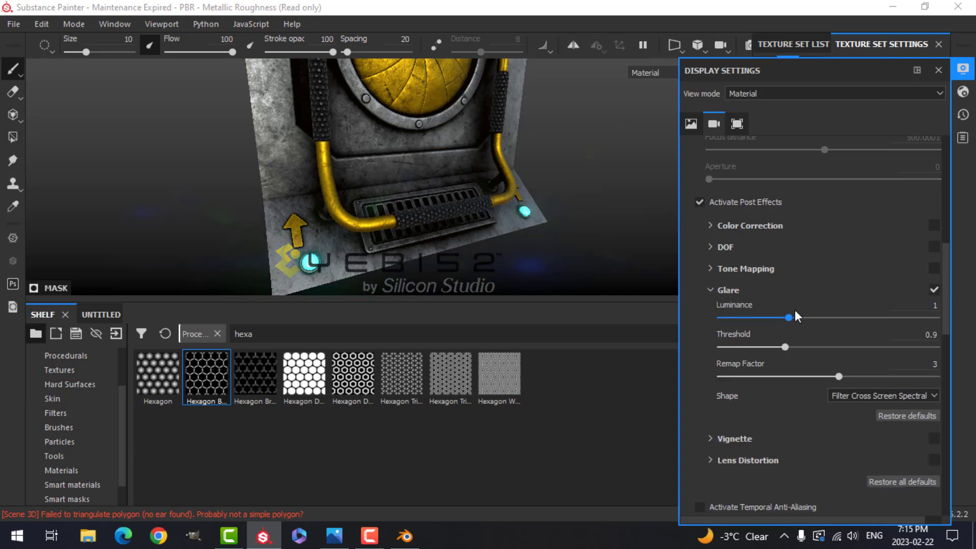
pyautogui.moveTo(794, 318); pyautogui.dragTo(800, 315)
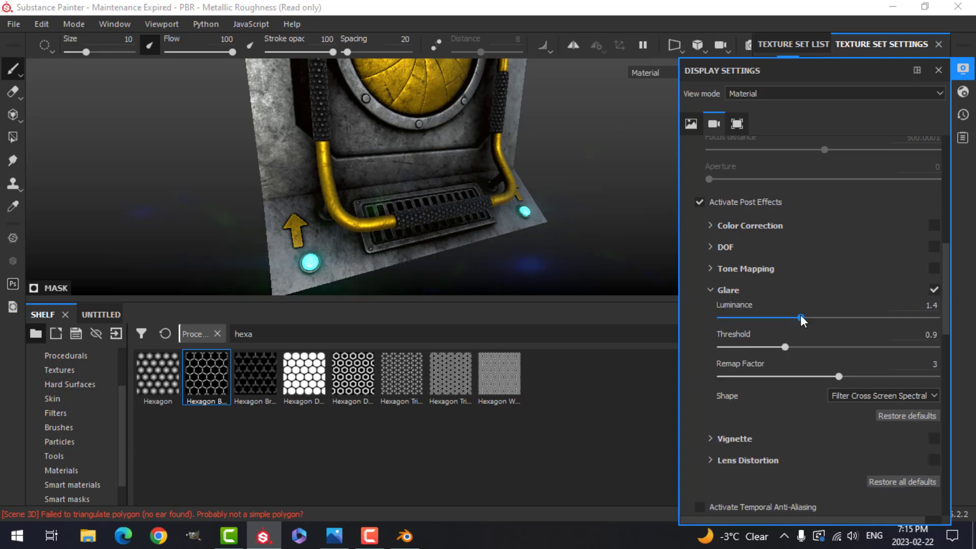
pyautogui.click(878, 397)
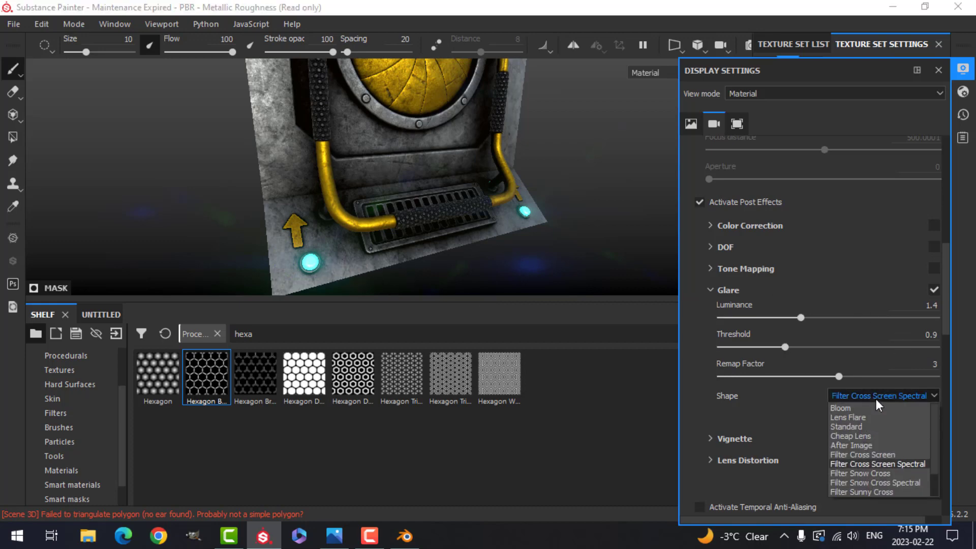
pyautogui.click(861, 407)
# Examine the bloom around the floor buttons and the whole textured model, undoing any stray mask paint and closing the display settings
pyautogui.keyDown('alt'); pyautogui.moveTo(456, 252); pyautogui.dragTo(474, 206); pyautogui.keyUp('alt')
pyautogui.scroll(2, 474, 209)
pyautogui.click(445, 198)
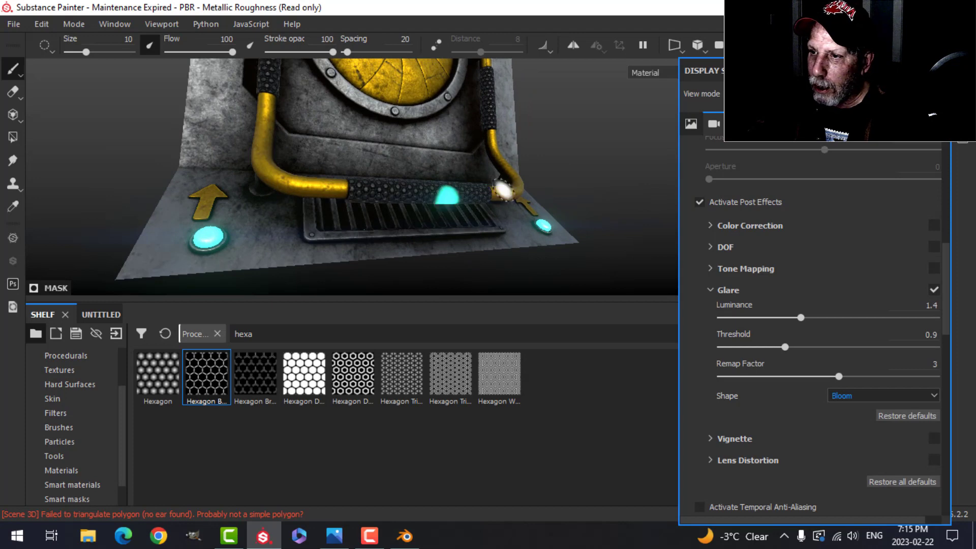
pyautogui.hotkey('ctrl', 'z')
pyautogui.click(962, 71)
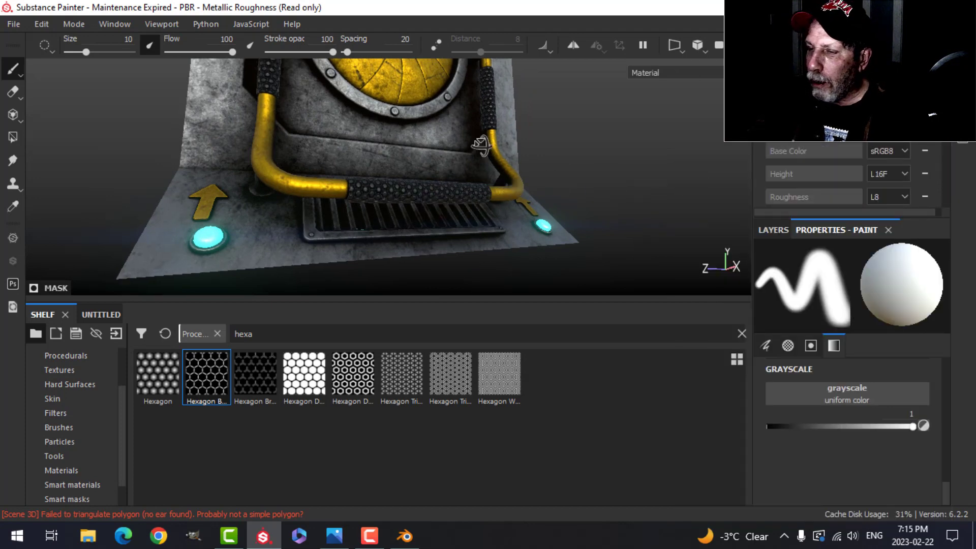
pyautogui.keyDown('alt'); pyautogui.moveTo(484, 146); pyautogui.dragTo(470, 177); pyautogui.keyUp('alt')
pyautogui.scroll(-5, 471, 178)
pyautogui.keyDown('alt'); pyautogui.moveTo(470, 136); pyautogui.dragTo(475, 175, button='middle'); pyautogui.keyUp('alt')
pyautogui.scroll(2, 468, 185)
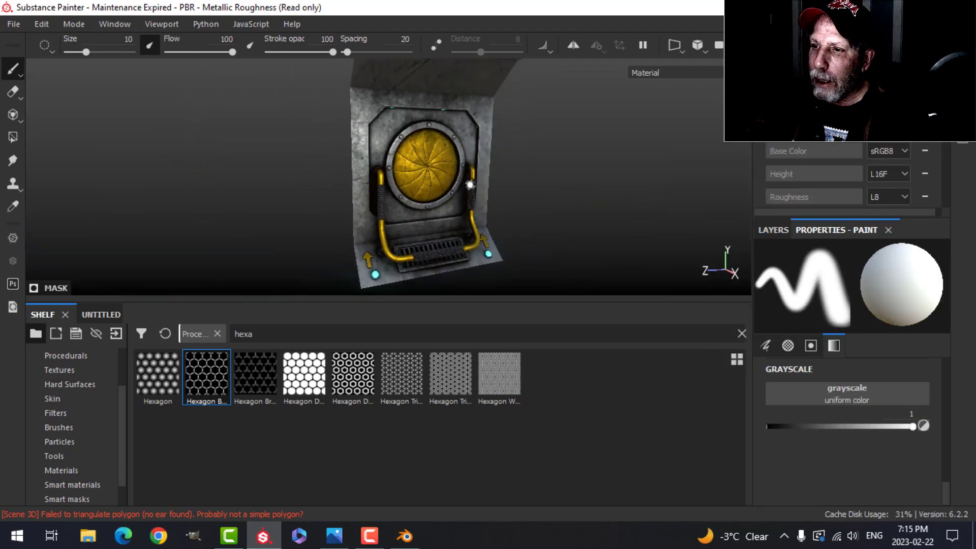
pyautogui.keyDown('alt'); pyautogui.moveTo(468, 185); pyautogui.dragTo(482, 188); pyautogui.keyUp('alt')
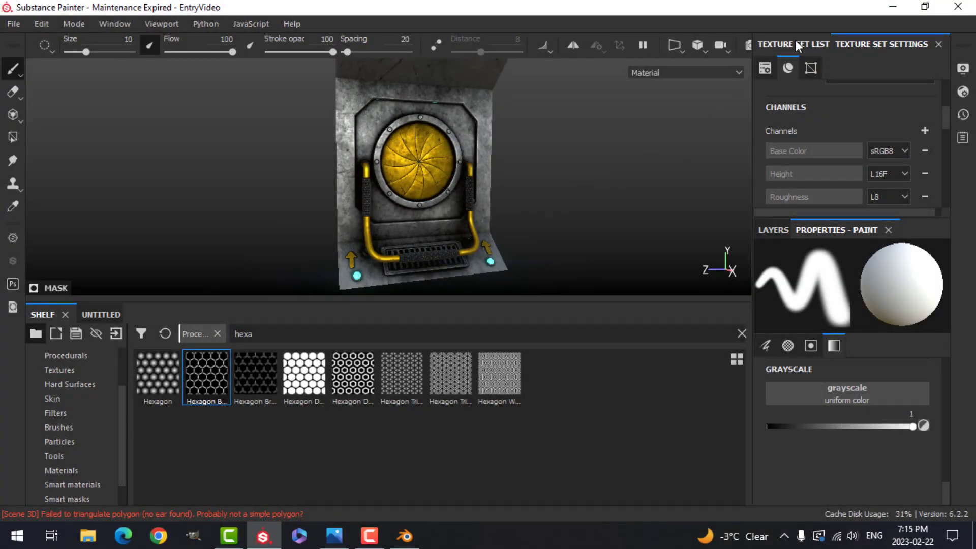
# Open the texture export settings for the air shaft entry project
pyautogui.click(796, 45)
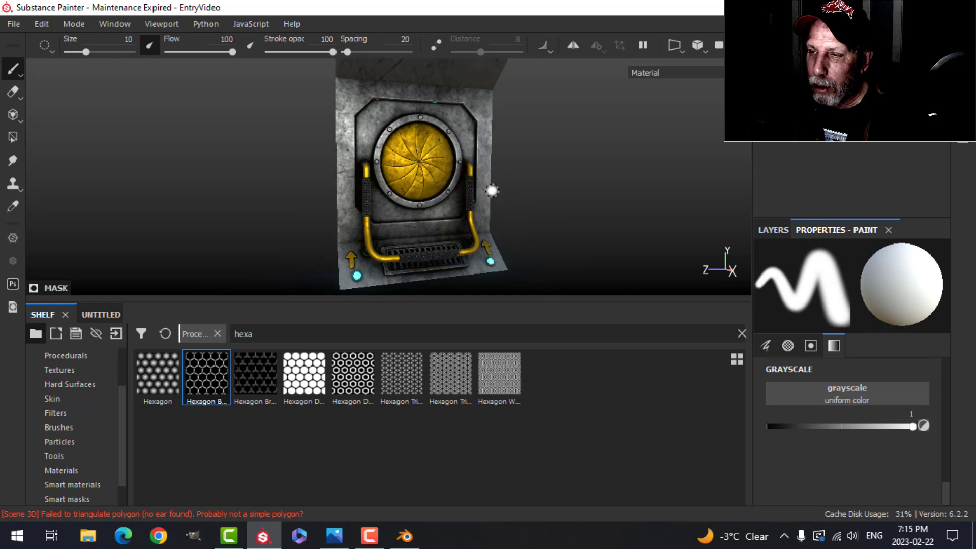
pyautogui.keyDown('alt'); pyautogui.moveTo(493, 190); pyautogui.dragTo(515, 179); pyautogui.keyUp('alt')
pyautogui.click(14, 24)
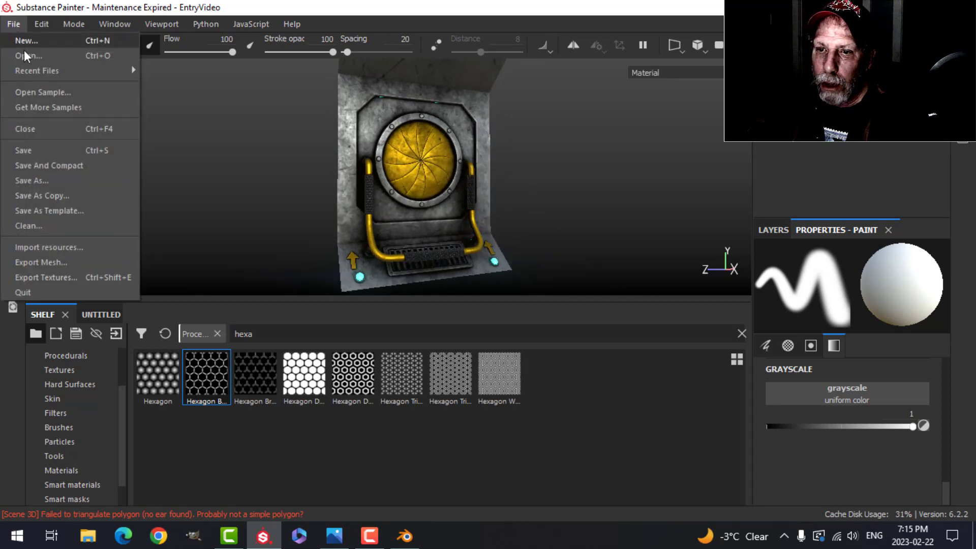
pyautogui.click(68, 276)
pyautogui.hotkey('ctrl', 'shift', 'e')
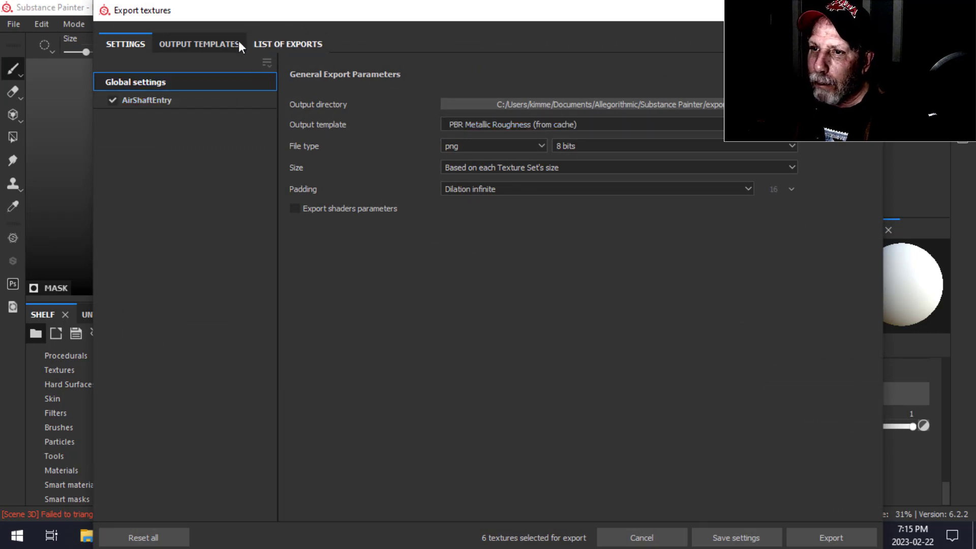
# Set the output template to PBR Metallic Roughness after checking its output maps, and export the AirShaftEntry textures as 8-bit PNG files
pyautogui.click(204, 43)
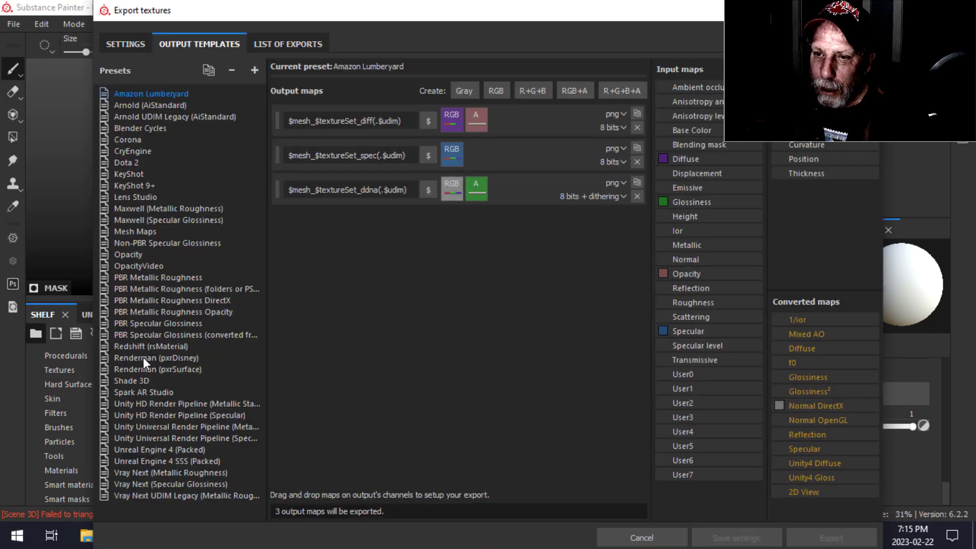
pyautogui.click(151, 278)
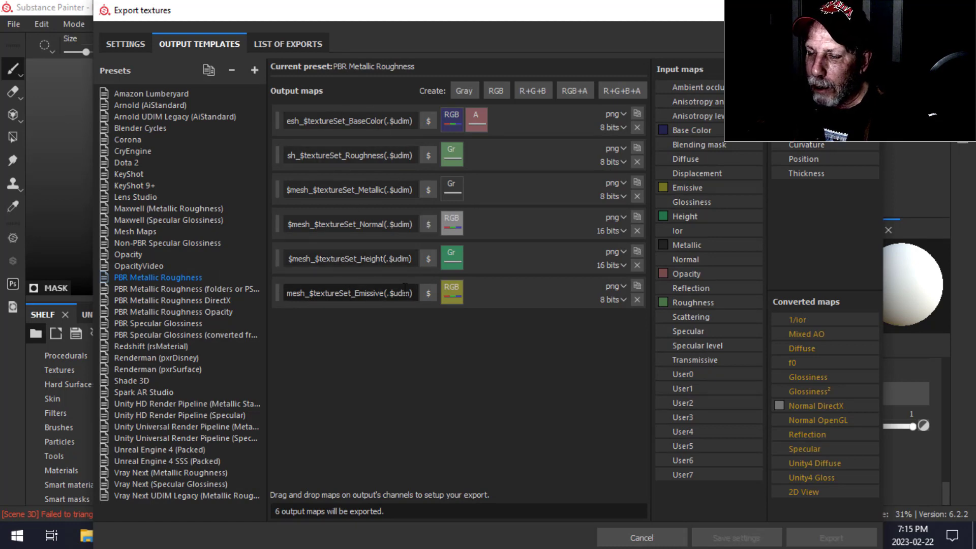
pyautogui.click(125, 44)
pyautogui.click(476, 125)
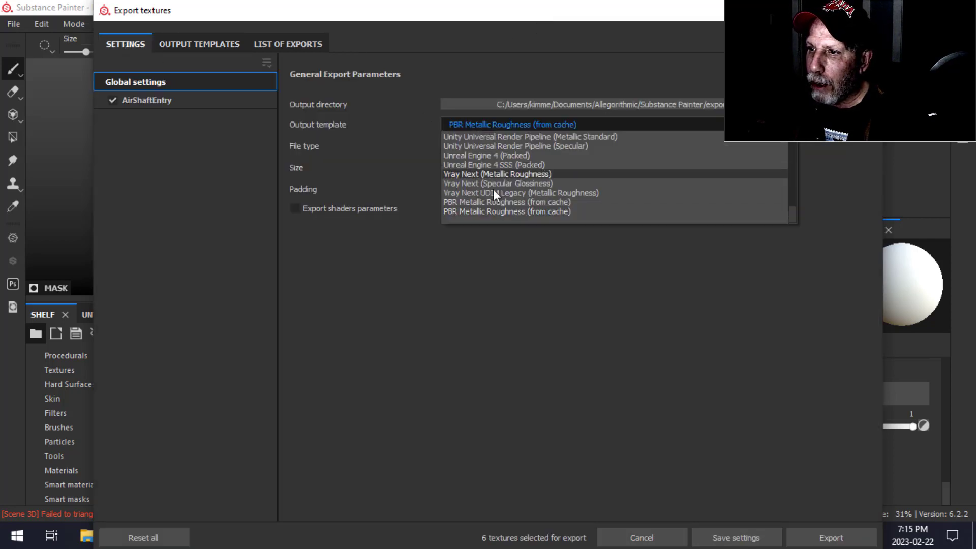
pyautogui.scroll(6, 493, 194)
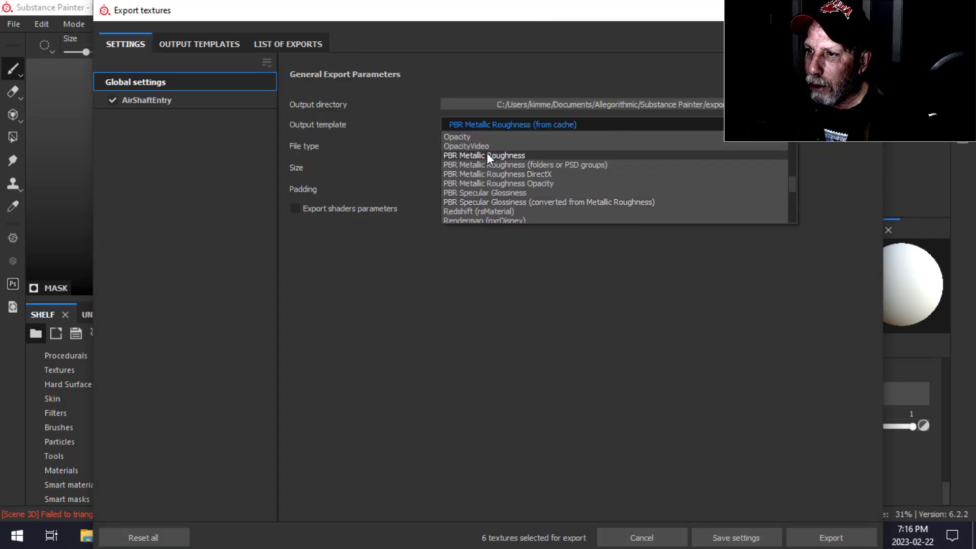
pyautogui.click(486, 155)
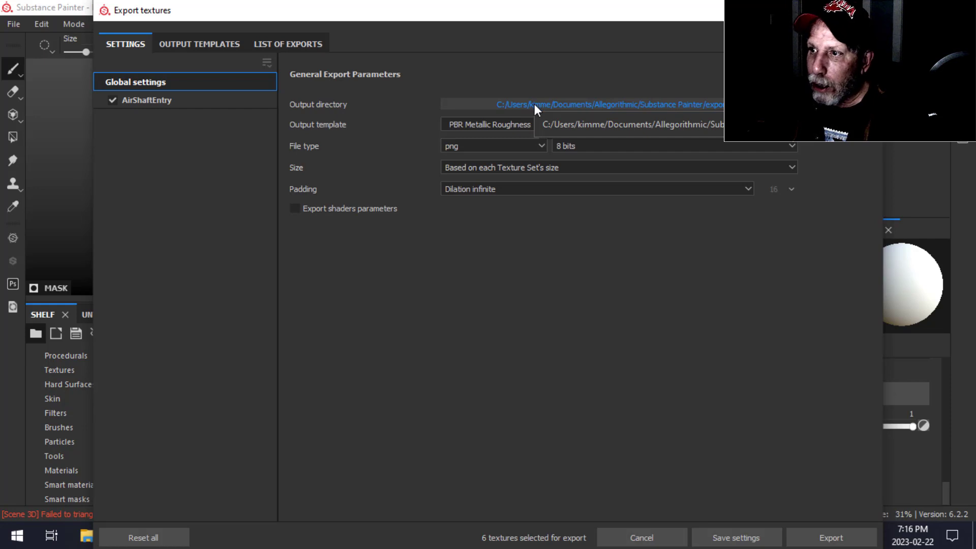
pyautogui.click(839, 538)
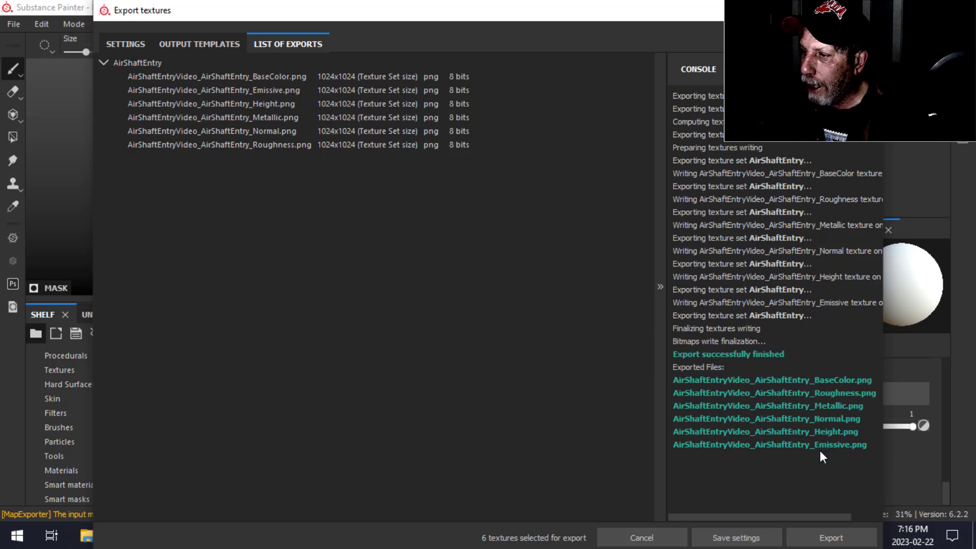
pyautogui.click(869, 11)
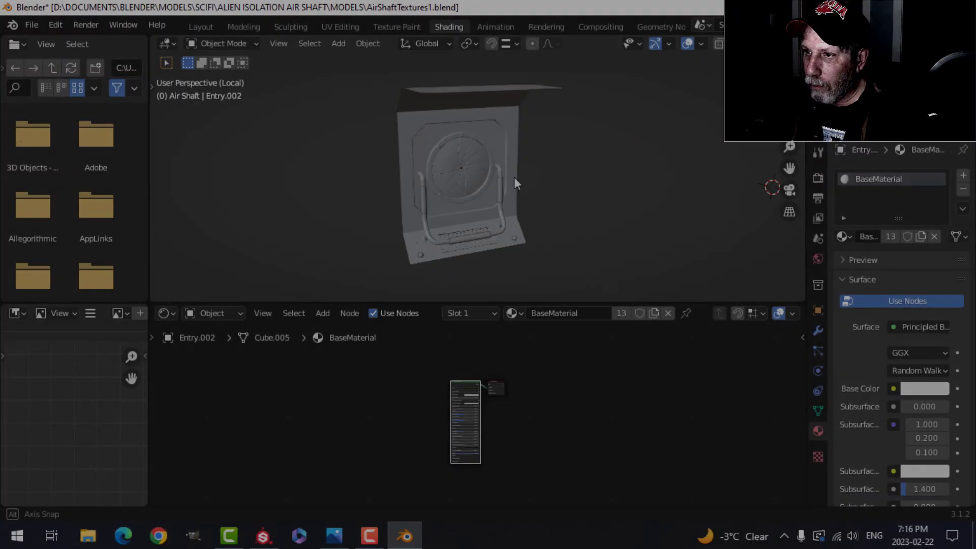
# Switch to Blender and display the air shaft entry model in Material Preview shading
pyautogui.moveTo(514, 176)
pyautogui.mouseDown(button='middle')
pyautogui.moveTo(526, 196)
pyautogui.moveTo(559, 194)
pyautogui.moveTo(585, 237)
pyautogui.mouseUp(button='middle')
pyautogui.scroll(-1, 553, 189)
pyautogui.click(765, 44)
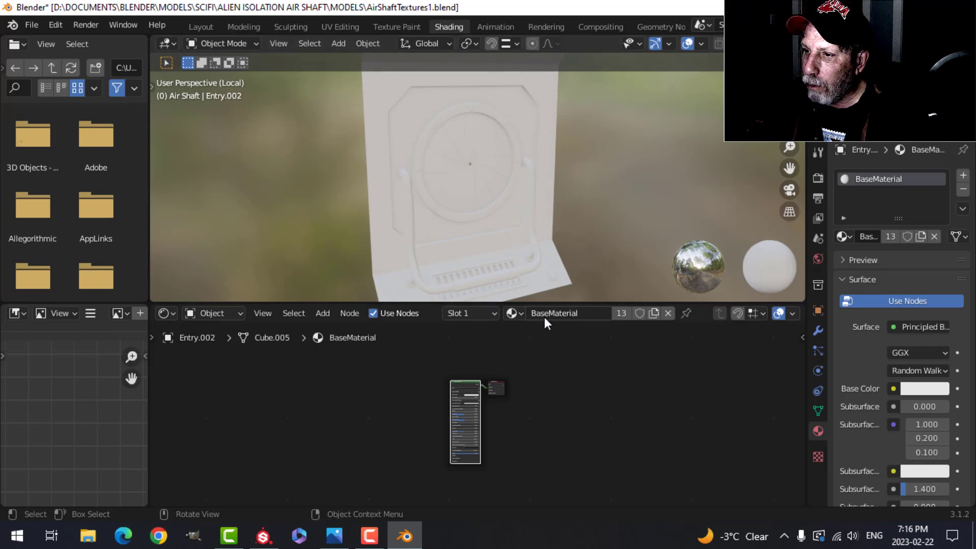
# Replace the main Entry object's BaseMaterial with a new material named AirShaftEntry
pyautogui.click(506, 220)
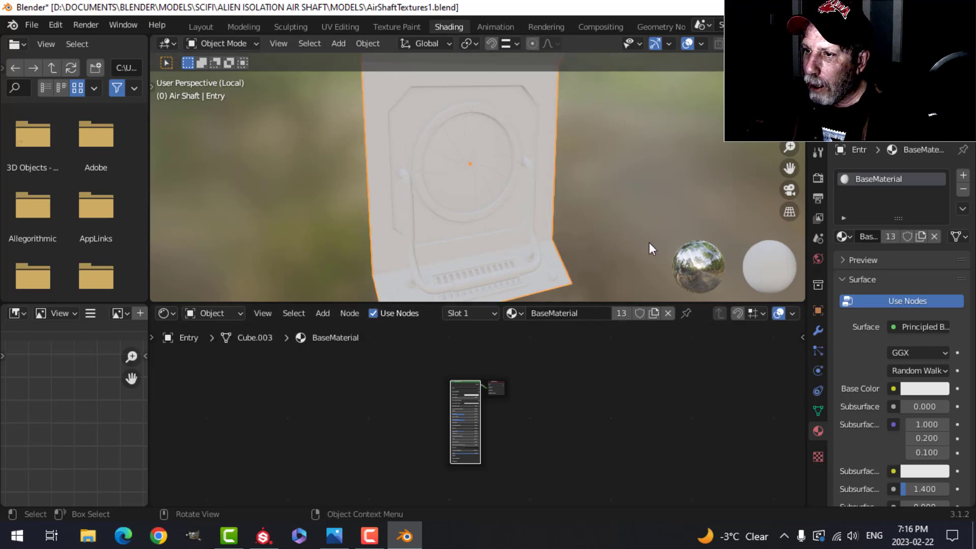
pyautogui.click(667, 313)
pyautogui.click(532, 313)
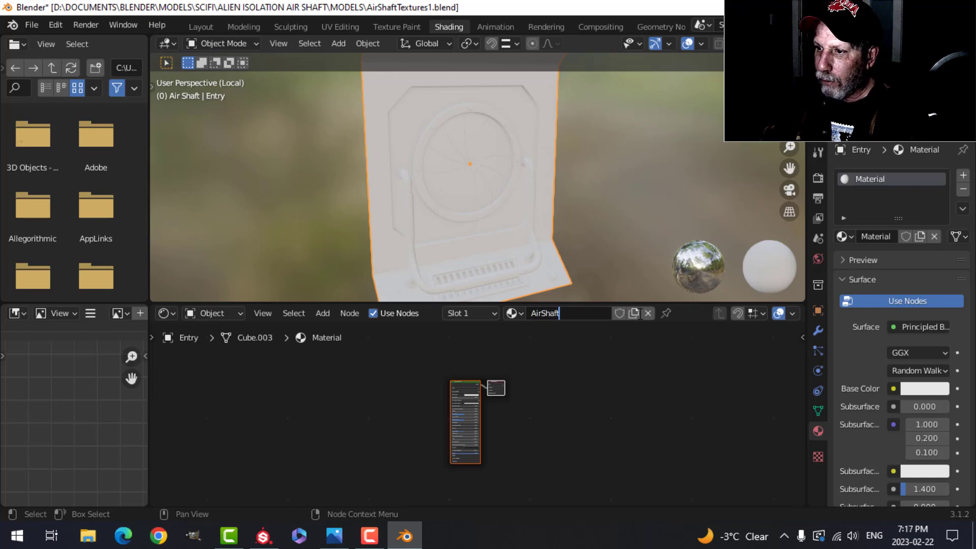
pyautogui.press('Return')
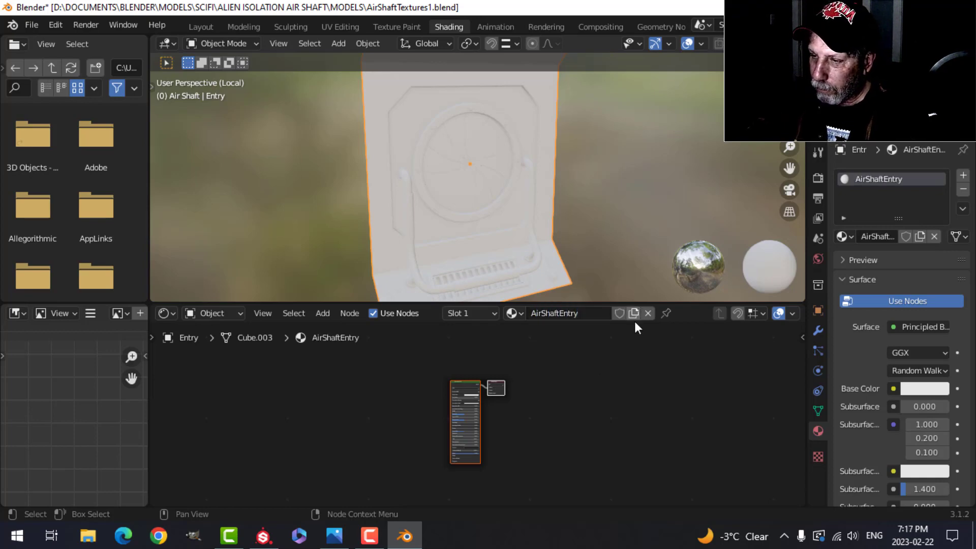
# Build a Principled Texture Setup on the AirShaftEntry material from all six exported PNG maps in the TEXTURES folder
pyautogui.press('Home')
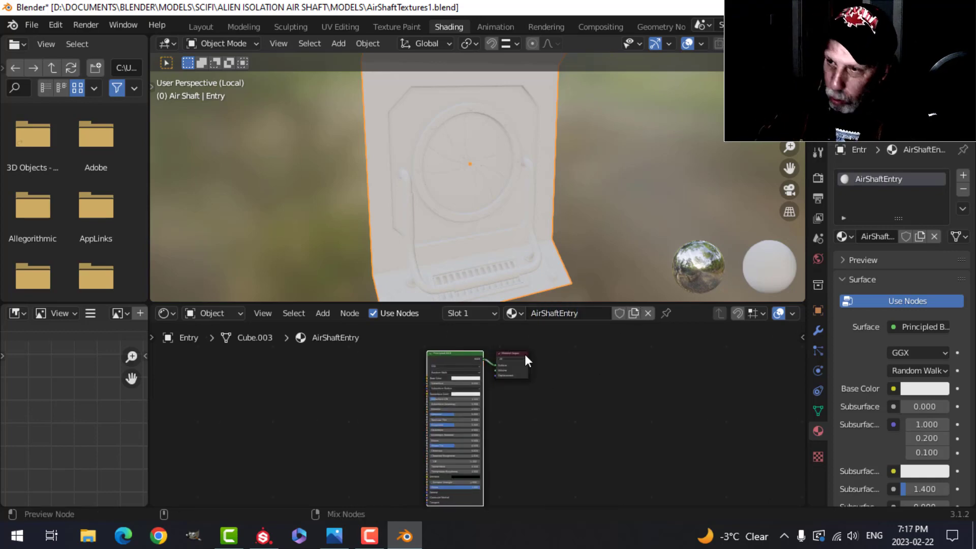
pyautogui.hotkey('ctrl', 'shift', 't')
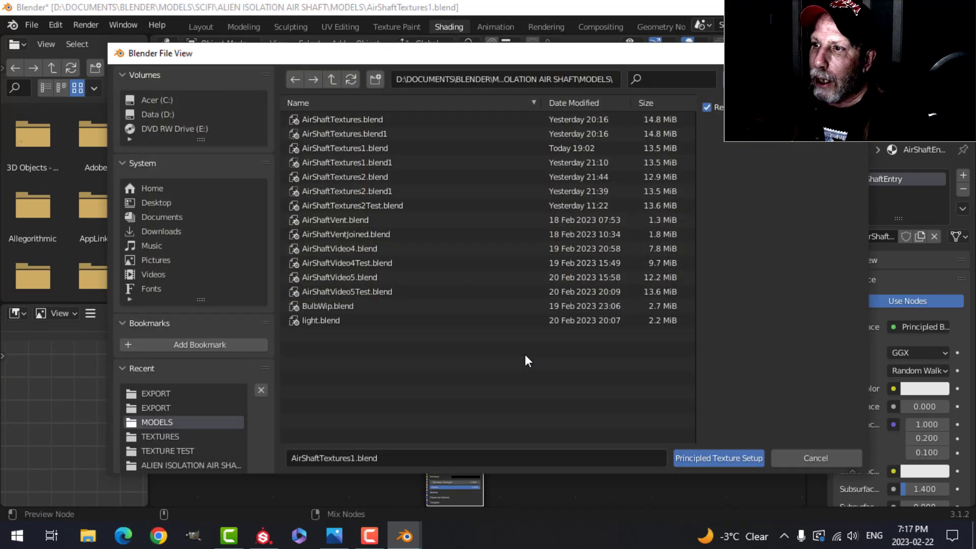
pyautogui.click(332, 80)
pyautogui.click(326, 147)
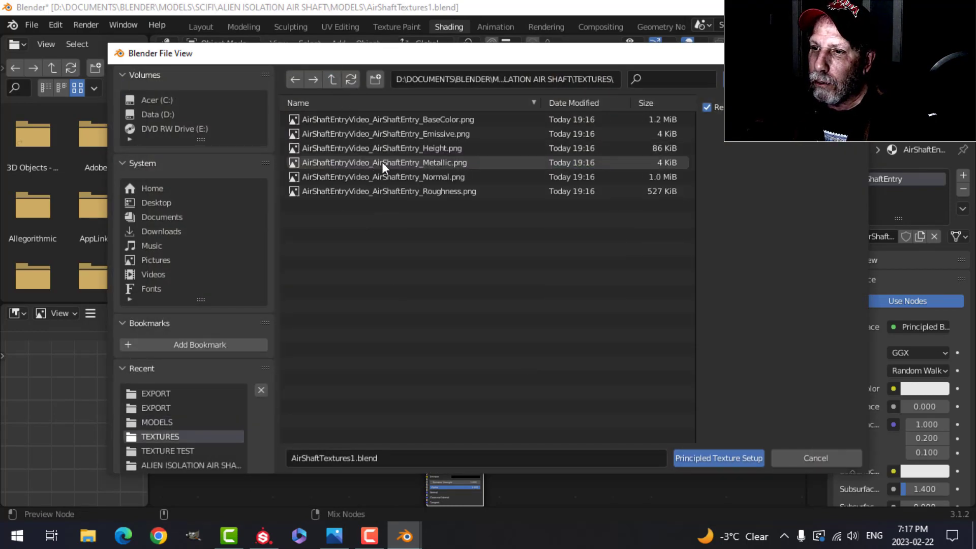
pyautogui.click(382, 119)
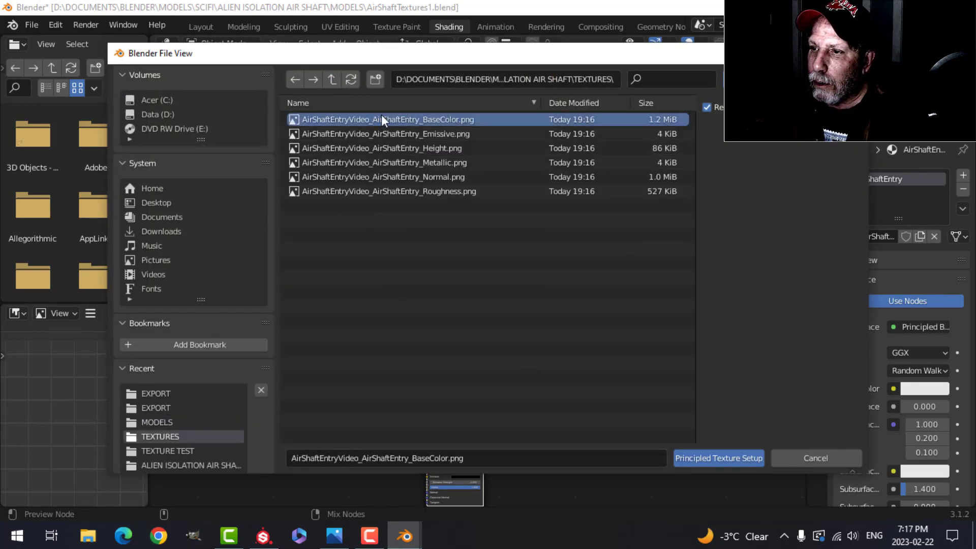
pyautogui.keyDown('shift'); pyautogui.click(431, 191); pyautogui.keyUp('shift')
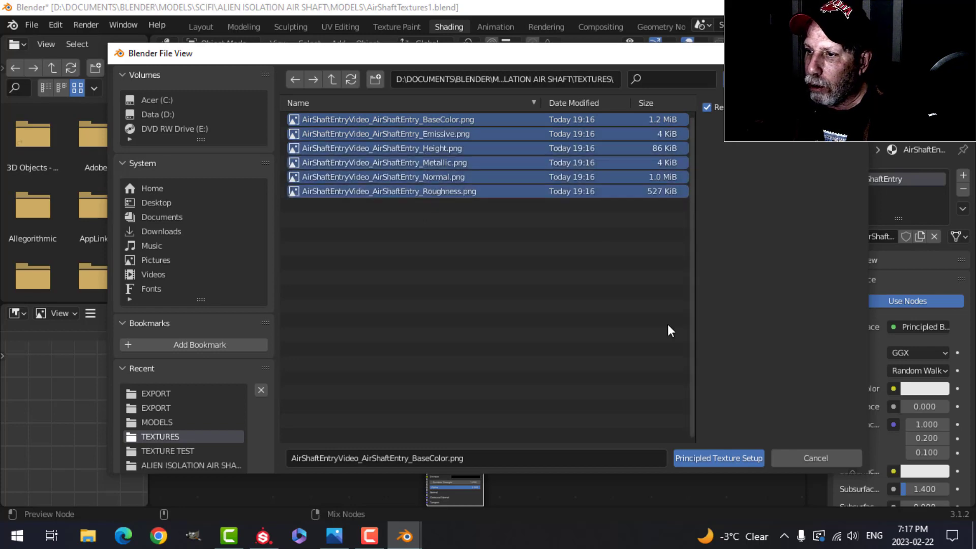
pyautogui.click(703, 458)
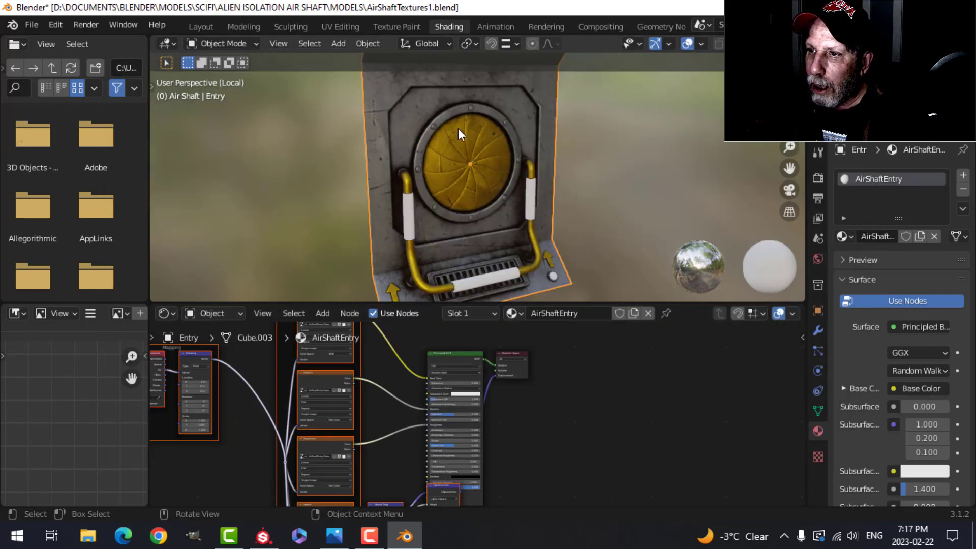
# Assign the existing AirShaftEntry material to the handle grips
pyautogui.click(406, 209)
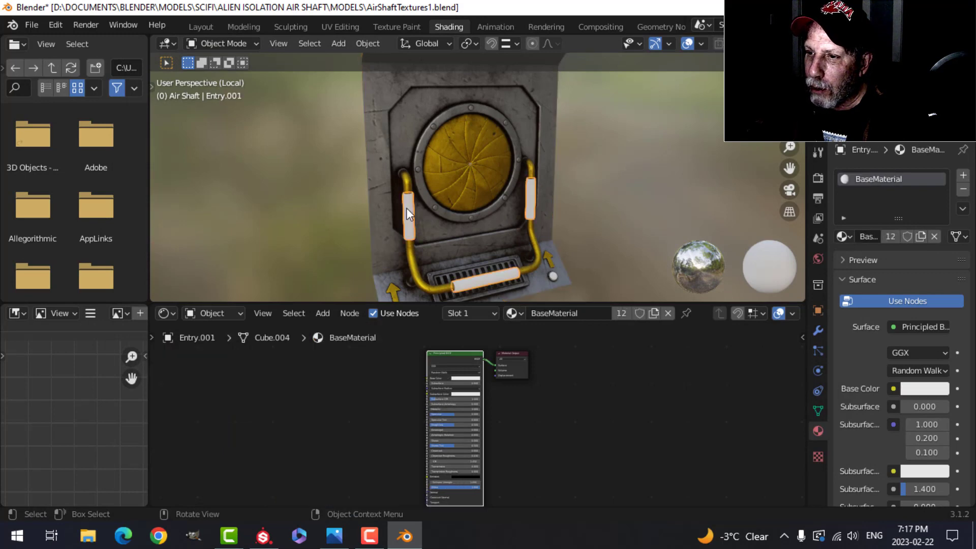
pyautogui.click(514, 311)
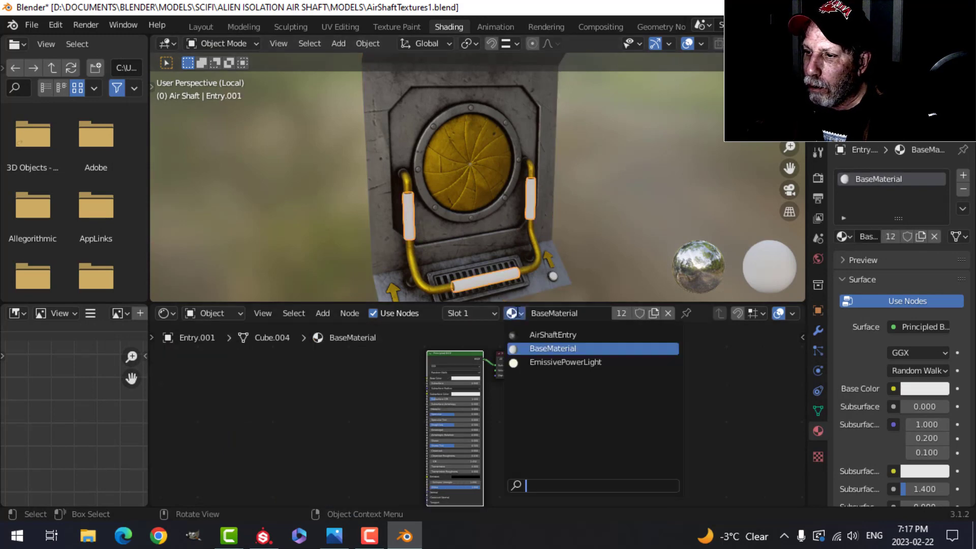
pyautogui.click(546, 332)
# Select the round floor buttons and assign them the AirShaftEntry material
pyautogui.keyDown('shift'); pyautogui.moveTo(515, 223); pyautogui.dragTo(520, 168, button='middle'); pyautogui.keyUp('shift')
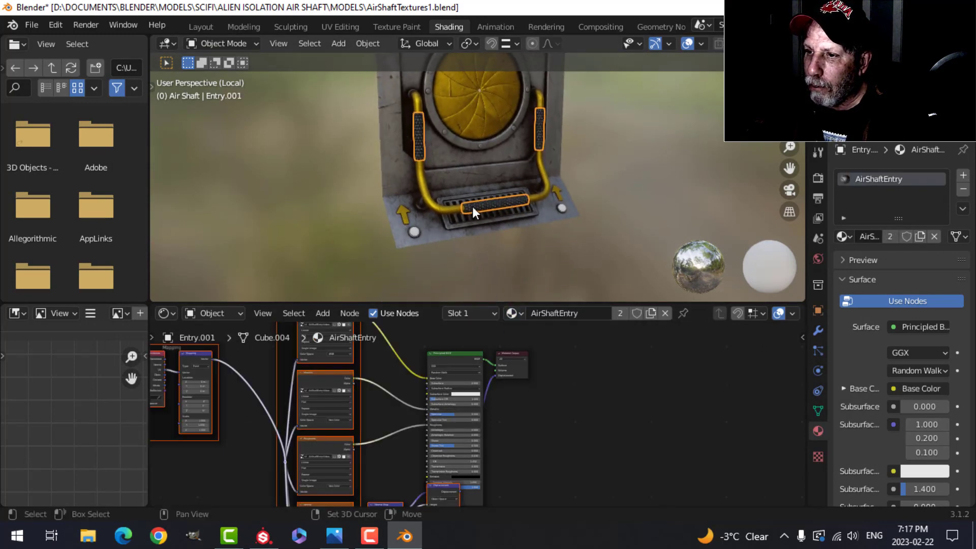
pyautogui.scroll(3, 462, 211)
pyautogui.click(373, 270)
pyautogui.scroll(-3, 477, 269)
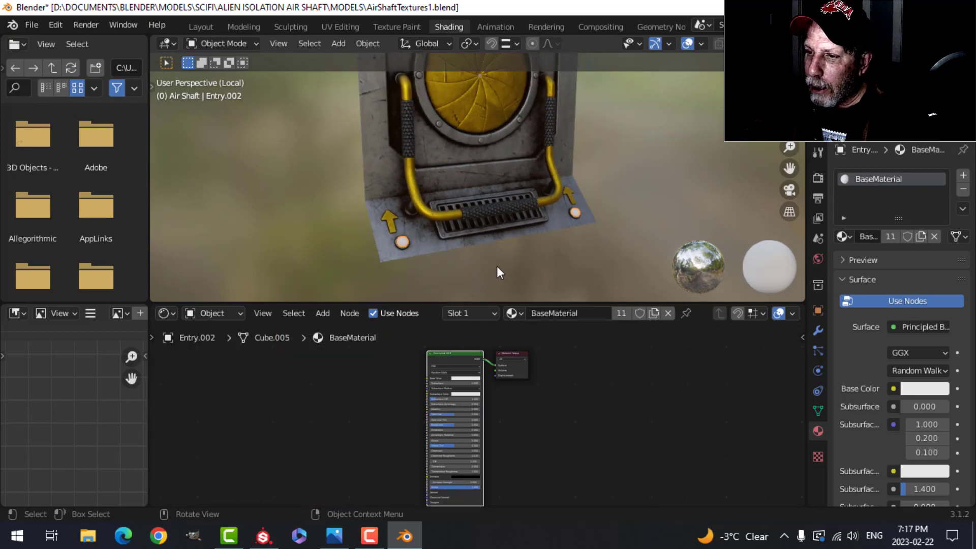
pyautogui.click(512, 314)
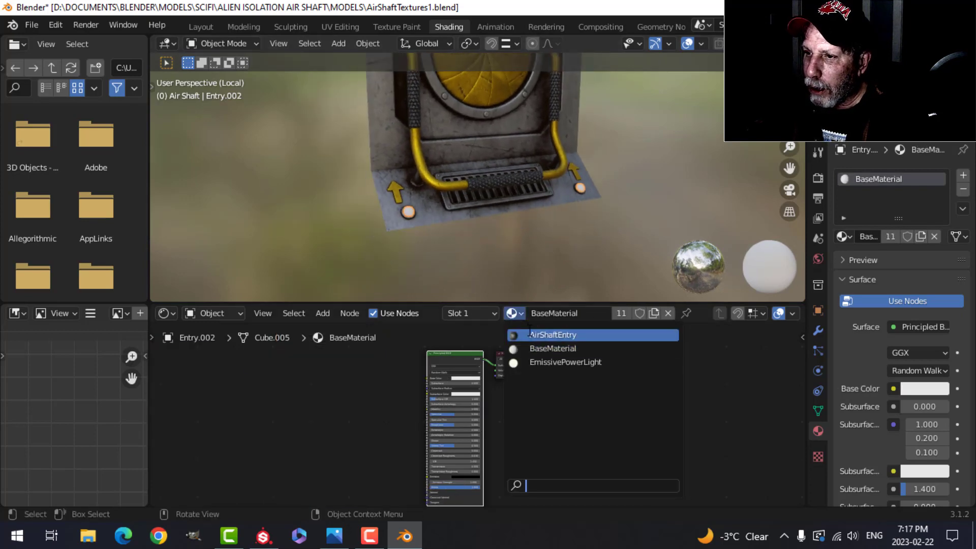
pyautogui.click(549, 334)
# Delete the Displacement node that overlaps the Principled BSDF in the AirShaftEntry material
pyautogui.scroll(1, 480, 242)
pyautogui.scroll(2, 476, 236)
pyautogui.keyDown('shift'); pyautogui.moveTo(475, 235); pyautogui.dragTo(510, 188, button='middle'); pyautogui.keyUp('shift')
pyautogui.scroll(-3, 408, 184)
pyautogui.keyDown('shift'); pyautogui.moveTo(462, 223); pyautogui.dragTo(469, 206, button='middle'); pyautogui.keyUp('shift')
pyautogui.scroll(-1, 577, 333)
pyautogui.moveTo(597, 412); pyautogui.dragTo(675, 348, button='middle')
pyautogui.scroll(4, 635, 409)
pyautogui.moveTo(635, 409); pyautogui.dragTo(626, 380, button='middle')
pyautogui.scroll(3, 627, 382)
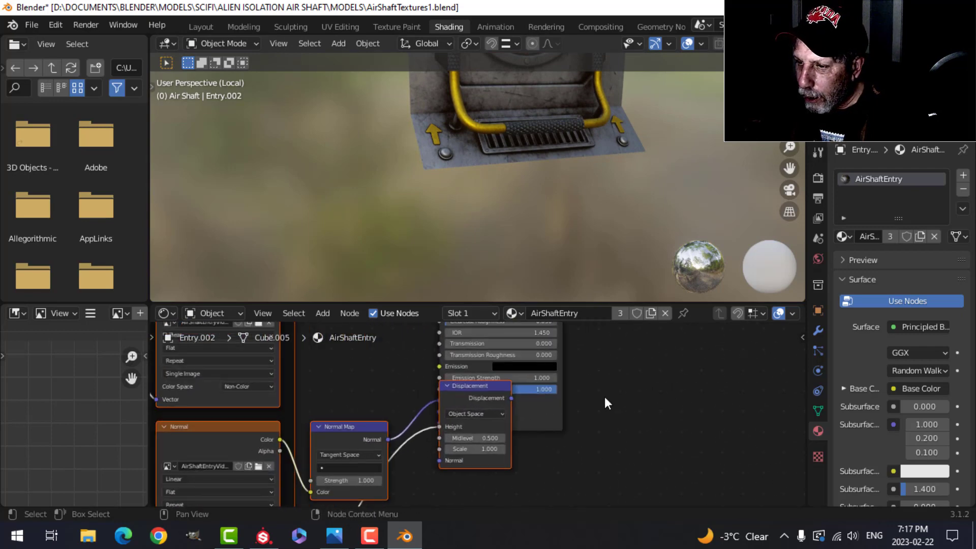
pyautogui.click(458, 389)
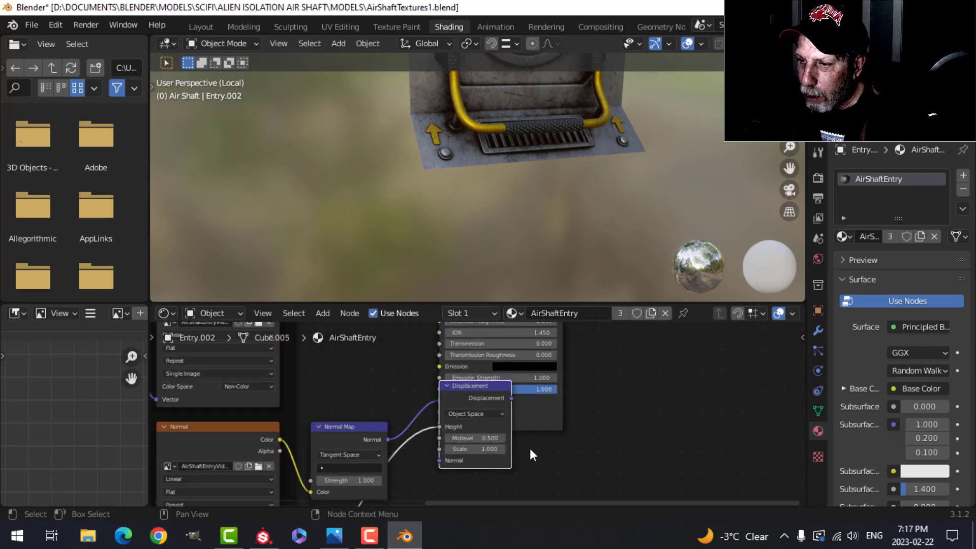
pyautogui.press('x')
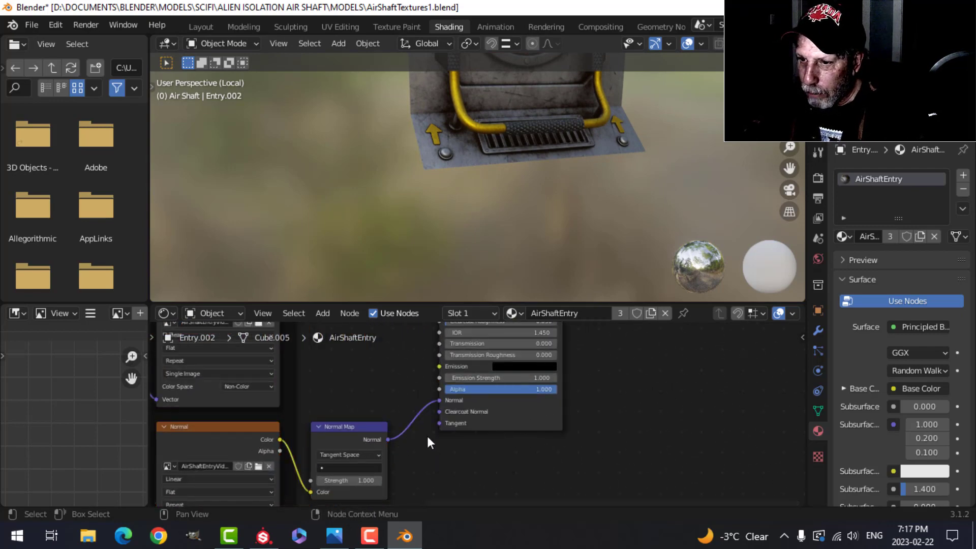
# Delete the Displacement image texture node beneath the Normal texture
pyautogui.scroll(-1, 443, 435)
pyautogui.moveTo(457, 433); pyautogui.dragTo(497, 330, button='middle')
pyautogui.click(309, 451)
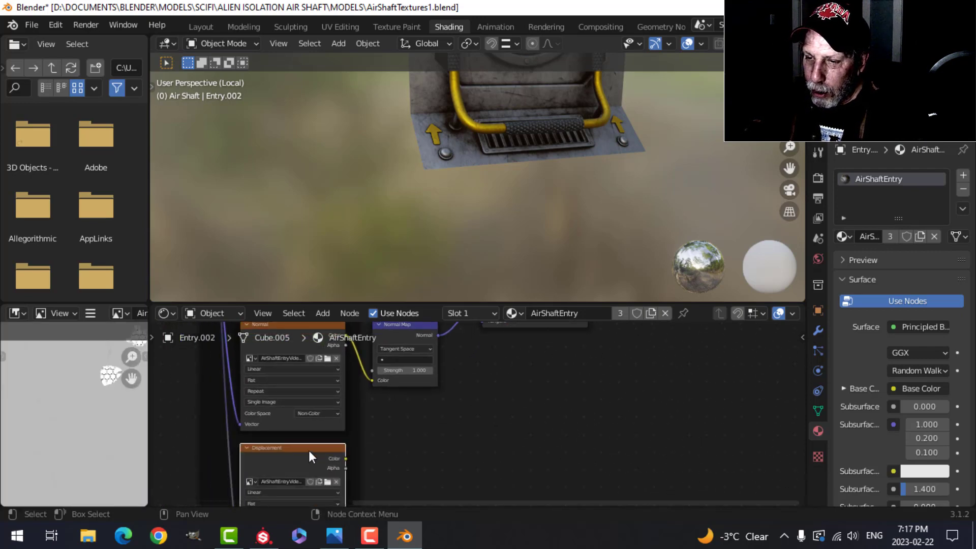
pyautogui.moveTo(428, 417); pyautogui.dragTo(453, 356, button='middle')
pyautogui.press('x')
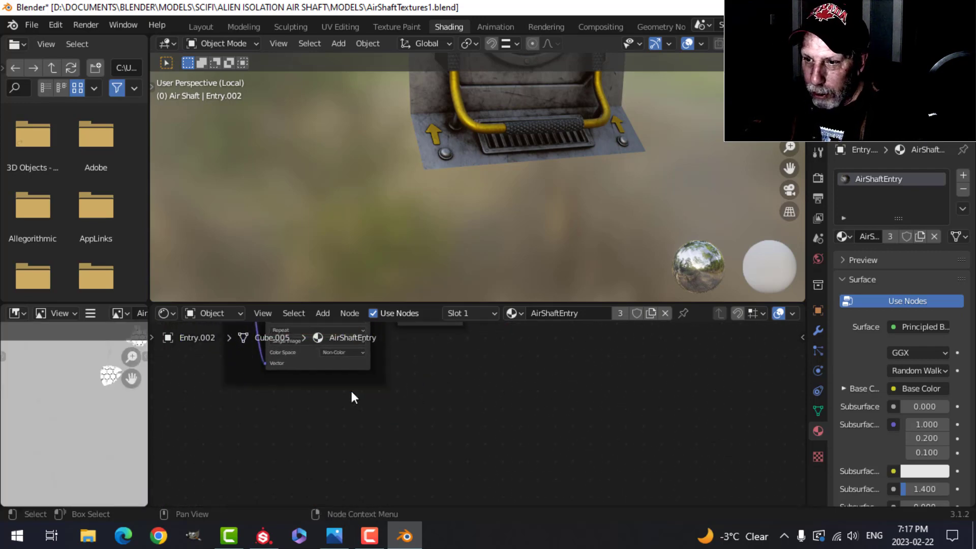
# Duplicate the Normal image texture node and place the copy just beneath the original
pyautogui.click(331, 366)
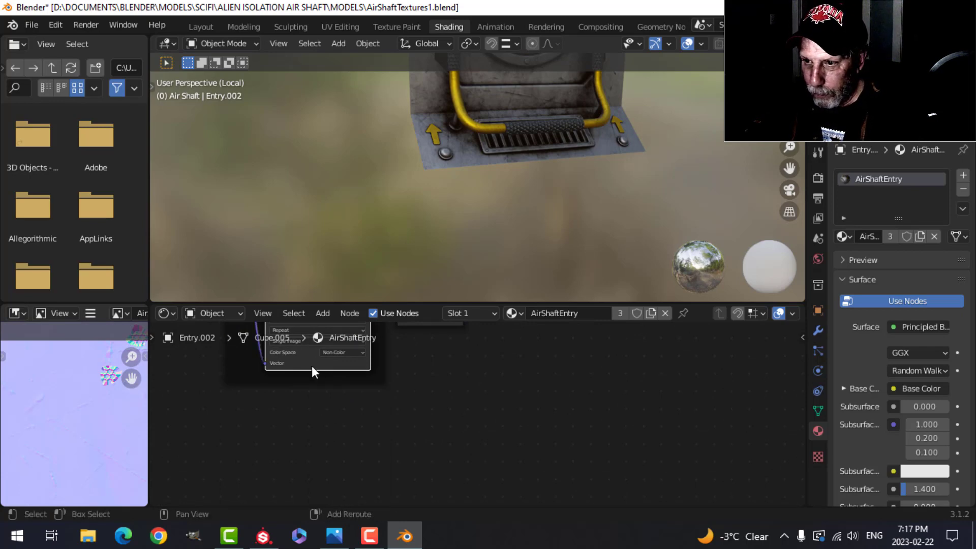
pyautogui.moveTo(312, 365); pyautogui.dragTo(309, 471)
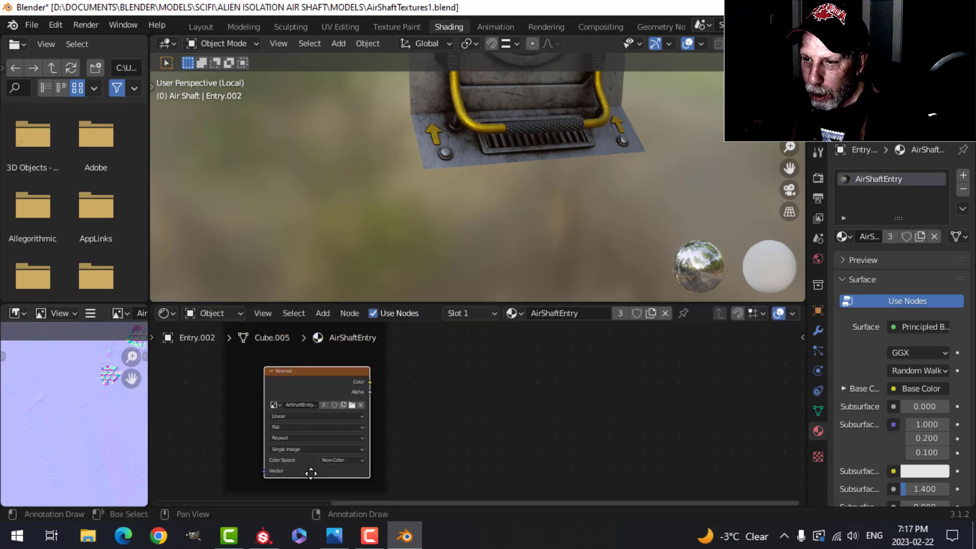
pyautogui.scroll(3, 436, 407)
pyautogui.moveTo(438, 418); pyautogui.dragTo(451, 485, button='middle')
pyautogui.scroll(-8, 446, 455)
pyautogui.moveTo(449, 419); pyautogui.dragTo(459, 492, button='middle')
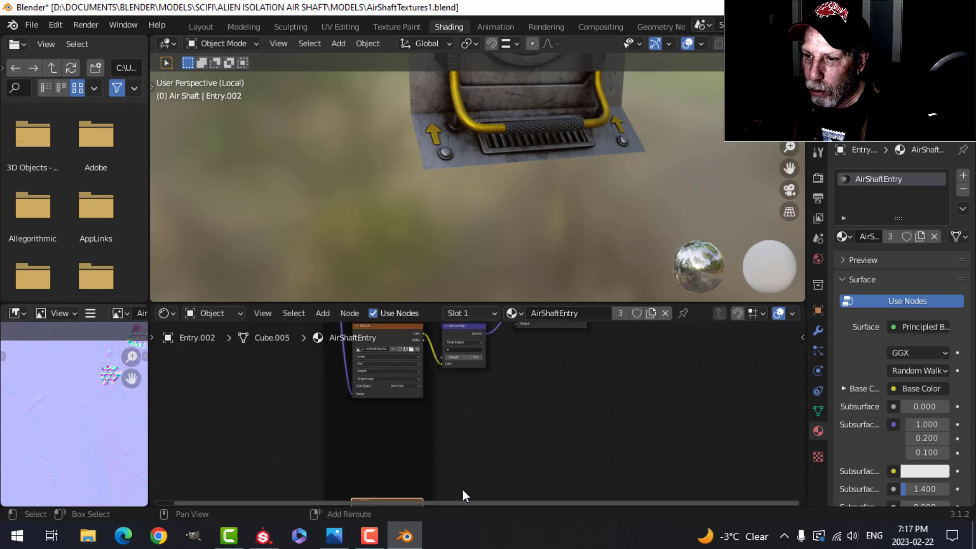
pyautogui.press('g')
pyautogui.click(465, 397)
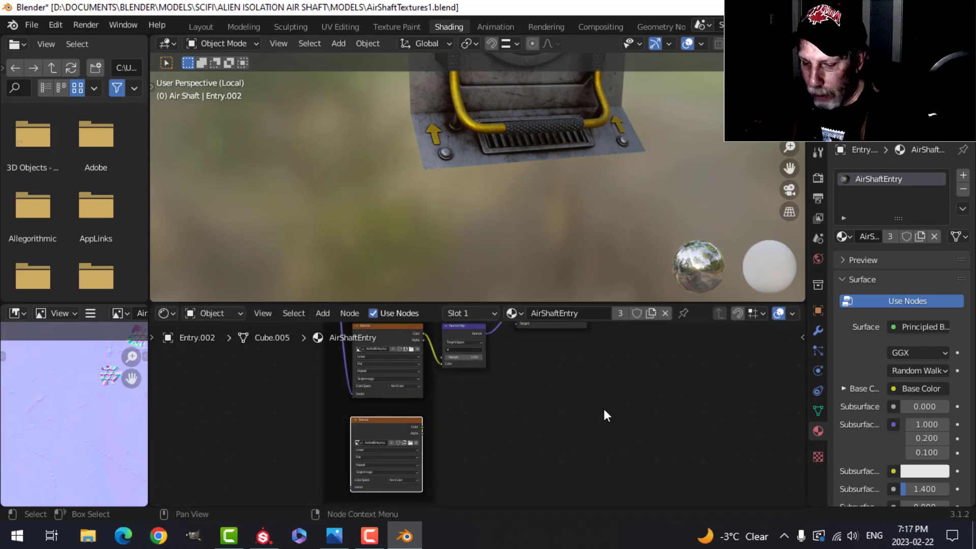
# Label the duplicated image texture node Emissive
pyautogui.press('n')
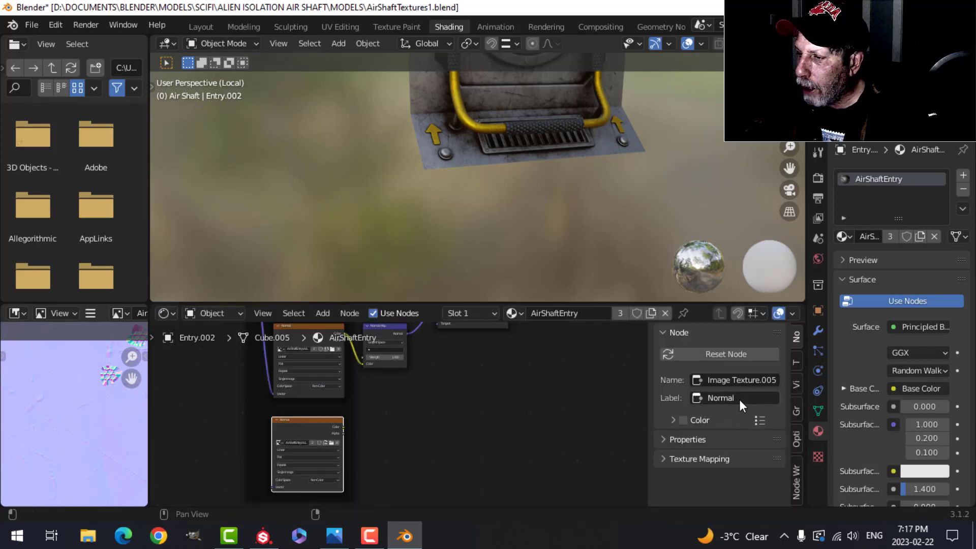
pyautogui.write('Emissive')
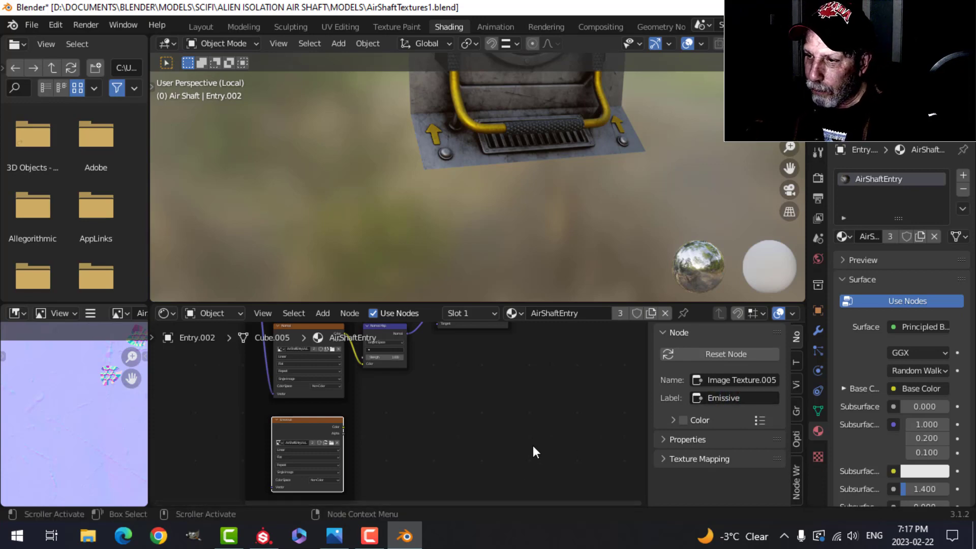
pyautogui.scroll(-2, 533, 445)
pyautogui.press('n')
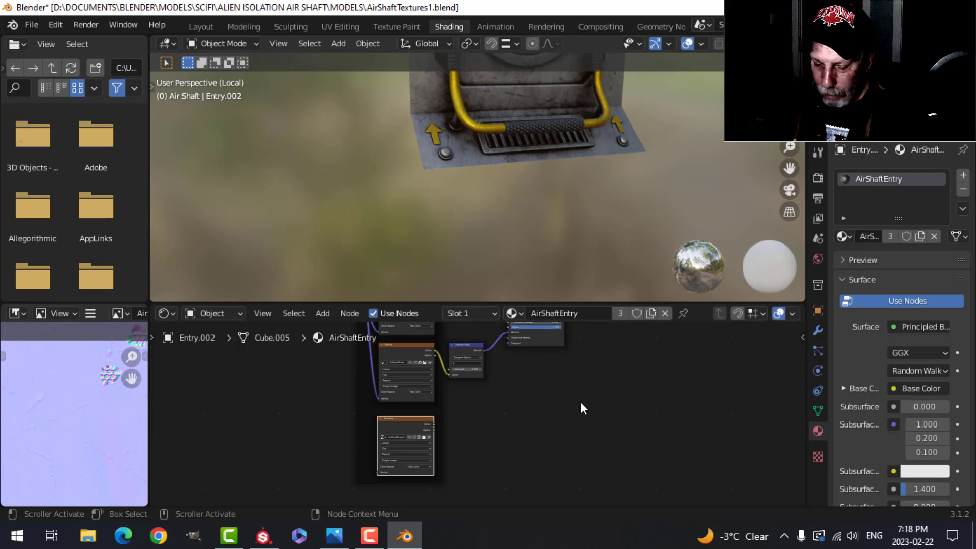
# Connect the Emissive texture's Color output to the Principled BSDF's Emission input, and link the mapping reroute to the texture's Vector input
pyautogui.hotkey('ctrl', 'space')
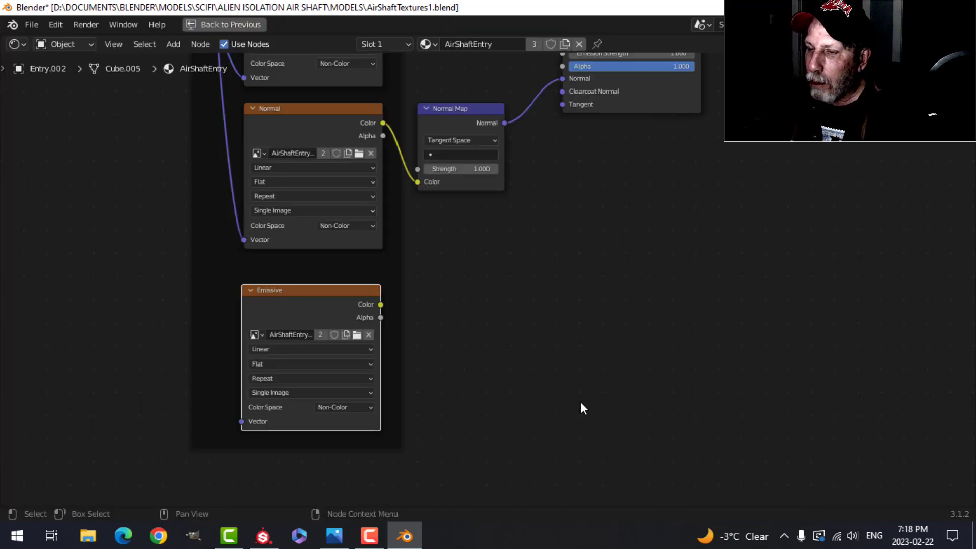
pyautogui.scroll(-1, 577, 364)
pyautogui.moveTo(577, 364); pyautogui.dragTo(518, 423, button='middle')
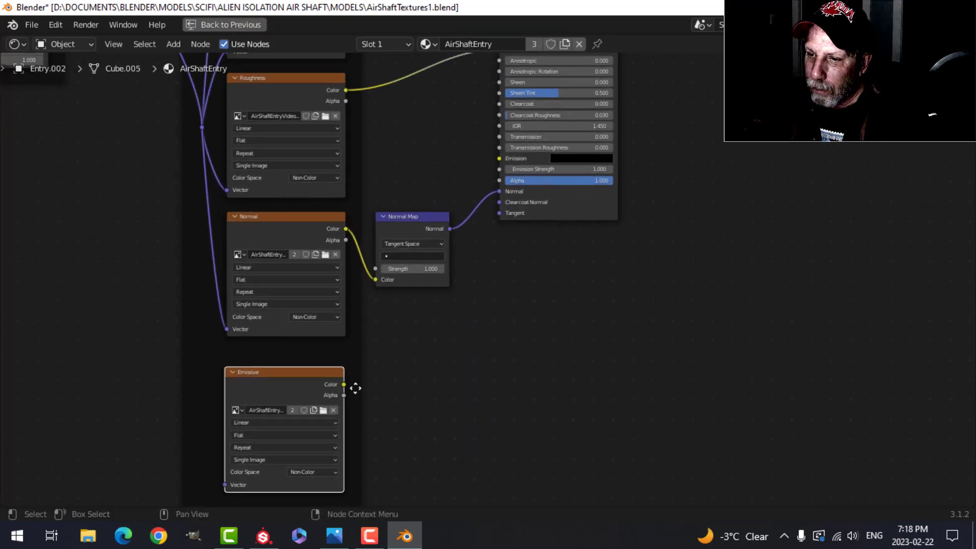
pyautogui.moveTo(343, 386); pyautogui.dragTo(499, 158)
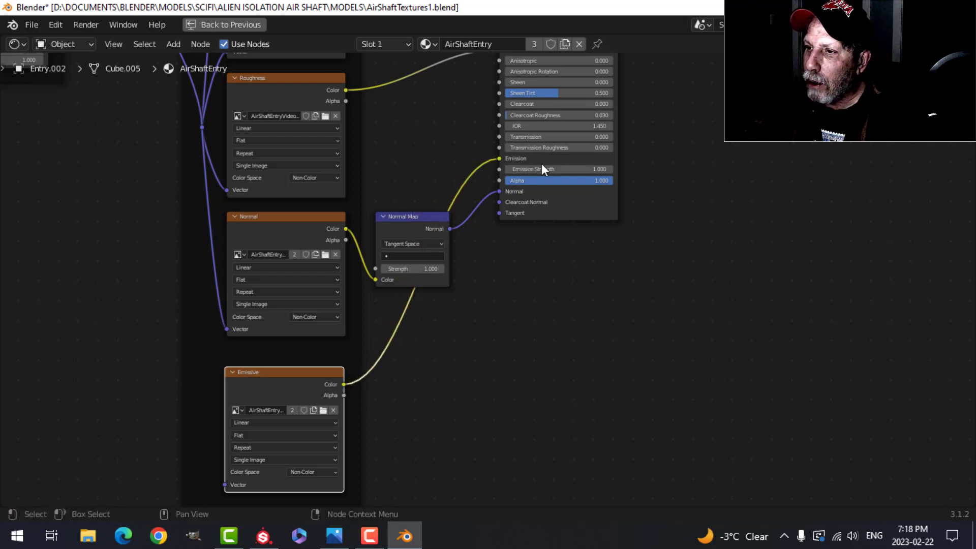
pyautogui.scroll(-5, 520, 260)
pyautogui.moveTo(552, 296); pyautogui.dragTo(660, 324, button='middle')
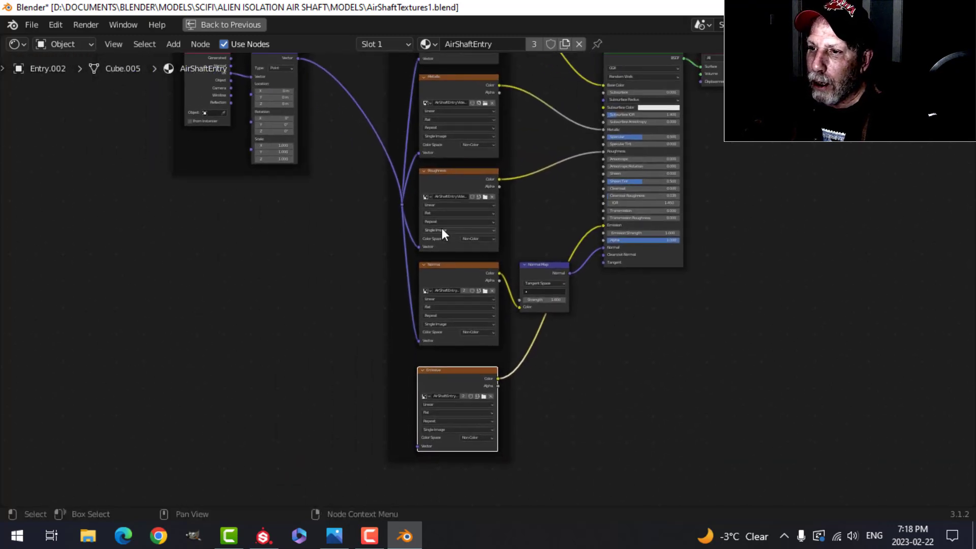
pyautogui.moveTo(402, 206); pyautogui.dragTo(418, 447)
# Set the Principled BSDF's Emission Strength to 15
pyautogui.scroll(3, 636, 364)
pyautogui.scroll(3, 544, 370)
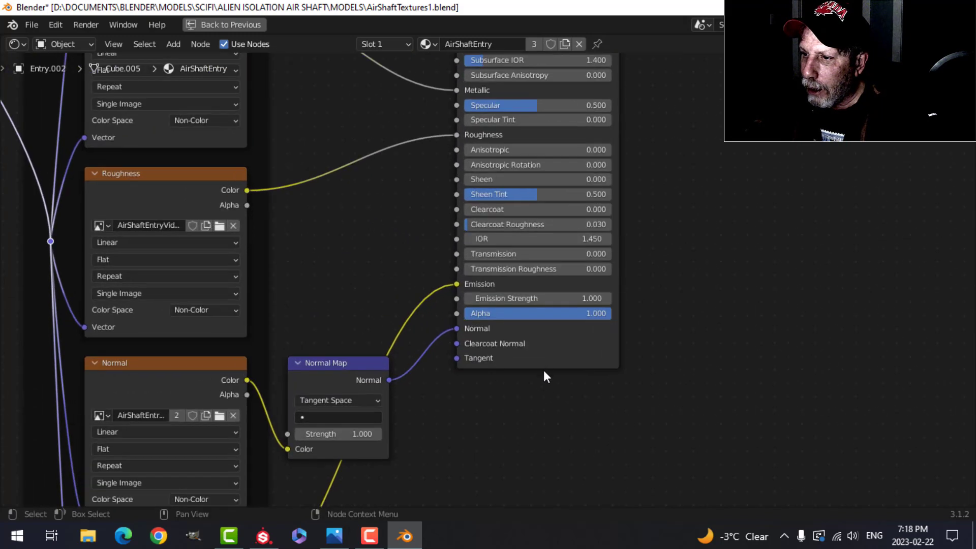
pyautogui.click(554, 303)
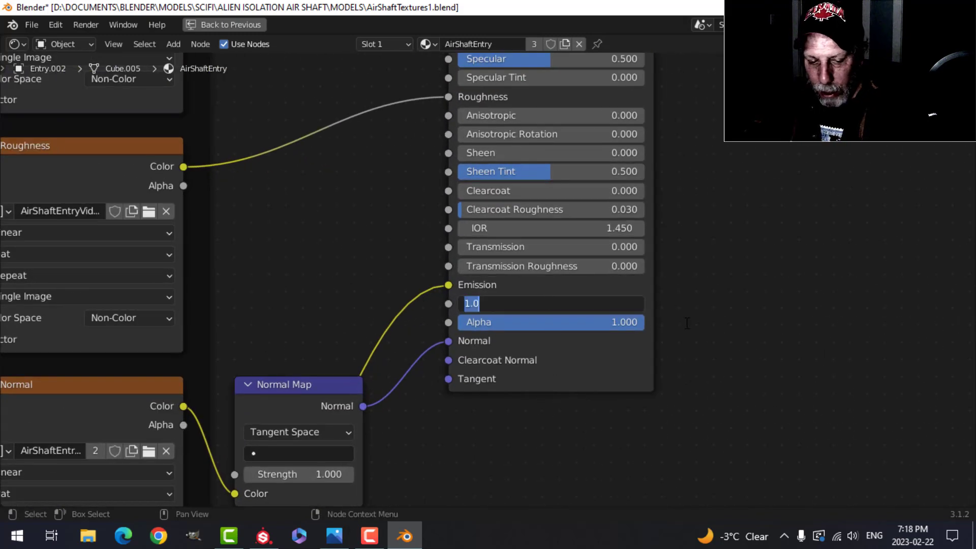
pyautogui.write('15')
pyautogui.press('Return')
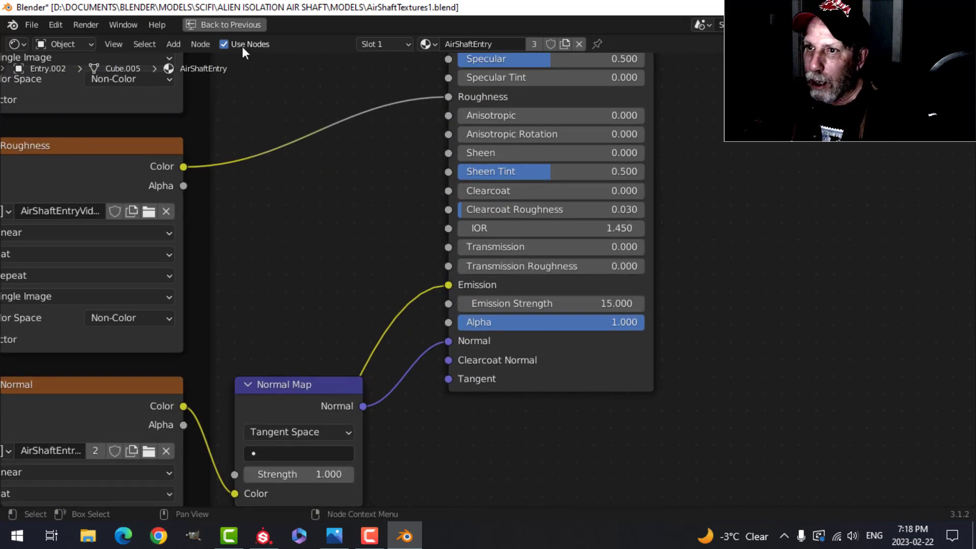
# Return to the full Shading layout and load AirShaftEntryVideo_AirShaftEntry_Emissive.png into the Emissive texture node
pyautogui.click(229, 24)
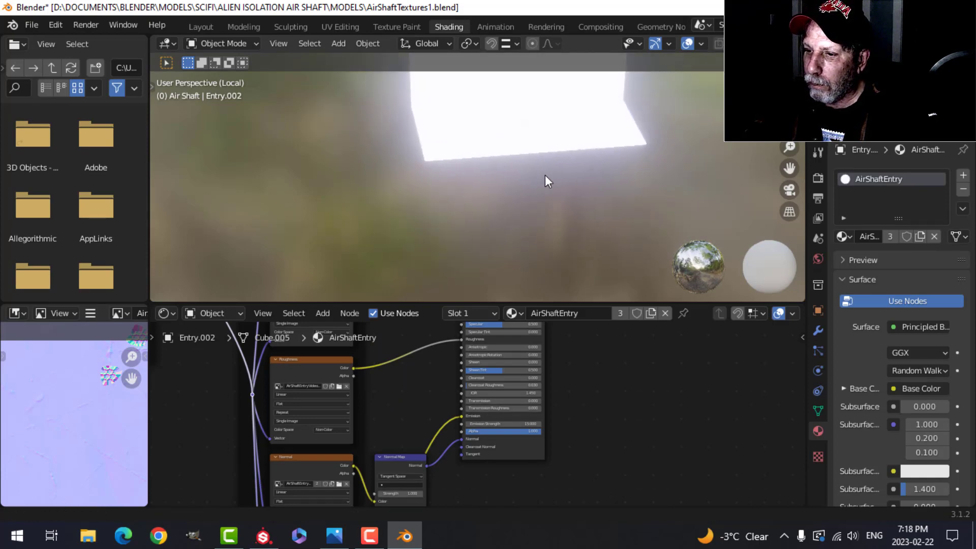
pyautogui.moveTo(545, 175); pyautogui.dragTo(545, 173, button='middle')
pyautogui.scroll(4, 574, 418)
pyautogui.moveTo(566, 412); pyautogui.dragTo(650, 298, button='middle')
pyautogui.moveTo(502, 387); pyautogui.dragTo(582, 479, button='middle')
pyautogui.scroll(3, 500, 438)
pyautogui.moveTo(505, 471); pyautogui.dragTo(524, 409, button='middle')
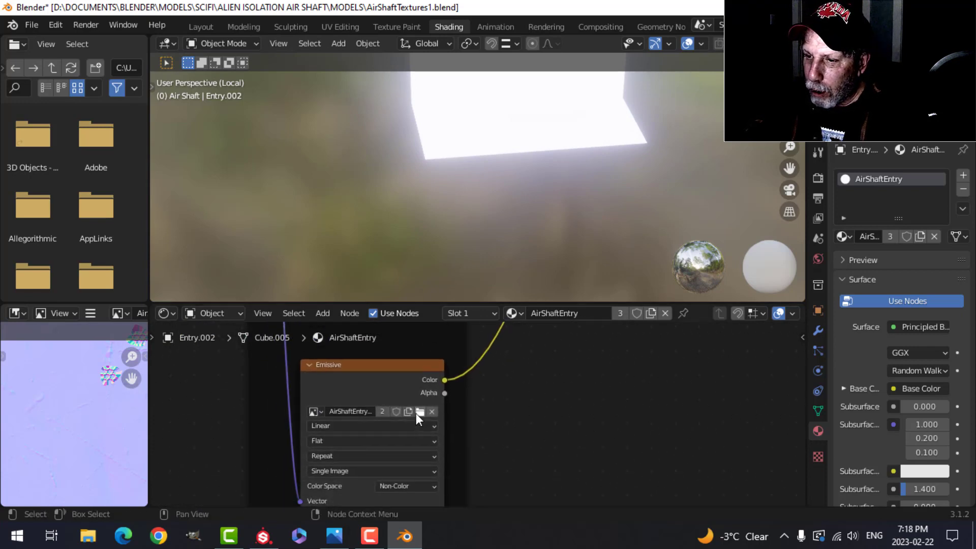
pyautogui.click(417, 412)
pyautogui.click(463, 135)
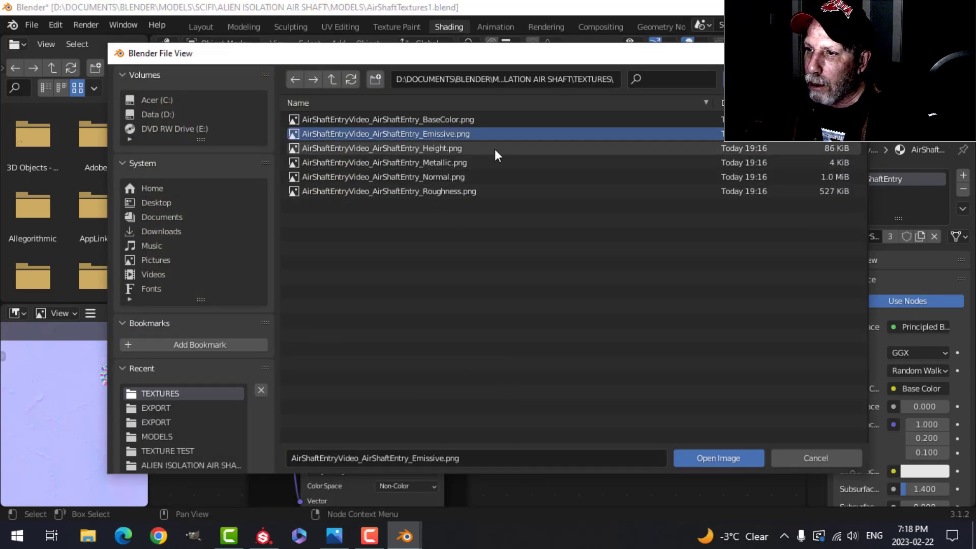
pyautogui.click(713, 453)
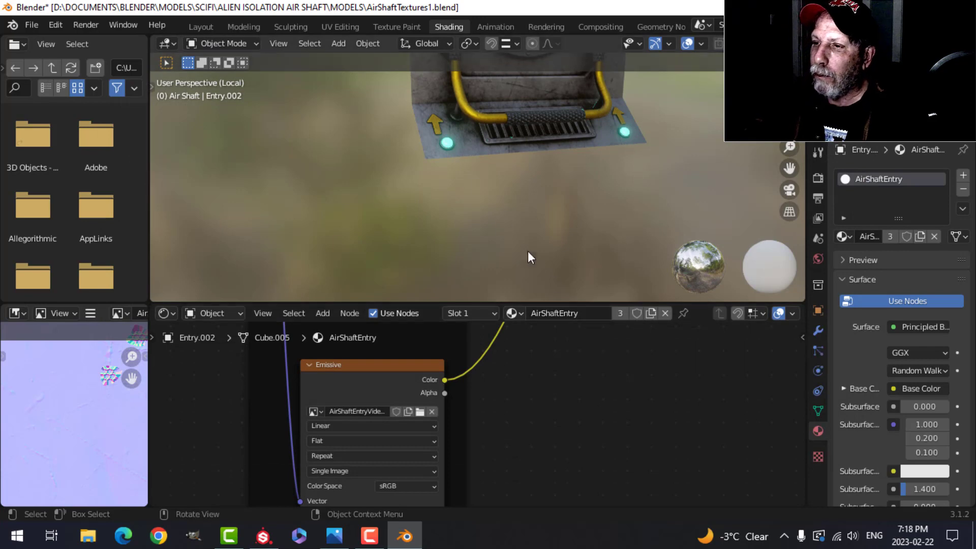
# Check the glowing floor buttons and set the Principled BSDF's Emission Strength to 20
pyautogui.scroll(3, 487, 193)
pyautogui.scroll(-2, 478, 183)
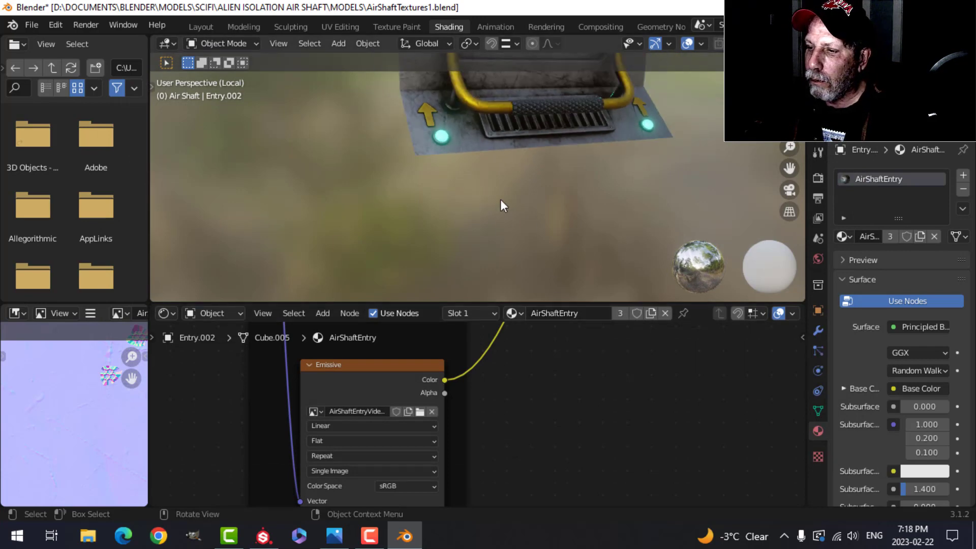
pyautogui.scroll(-4, 570, 358)
pyautogui.moveTo(598, 373); pyautogui.dragTo(543, 449, button='middle')
pyautogui.moveTo(548, 415); pyautogui.dragTo(591, 491, button='middle')
pyautogui.scroll(2, 672, 449)
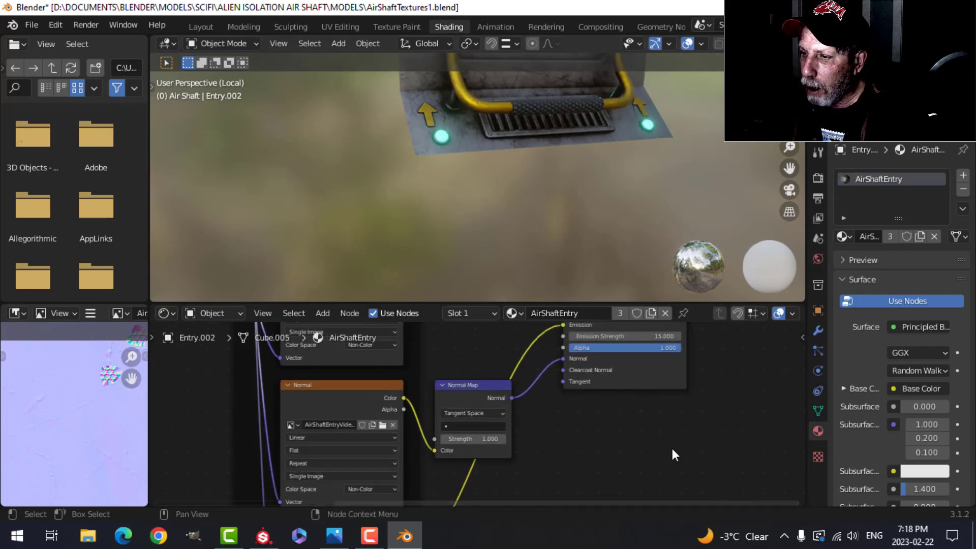
pyautogui.moveTo(672, 448); pyautogui.dragTo(510, 484, button='middle')
pyautogui.scroll(3, 510, 457)
pyautogui.moveTo(512, 442); pyautogui.dragTo(515, 490, button='middle')
pyautogui.scroll(3, 509, 427)
pyautogui.click(454, 412)
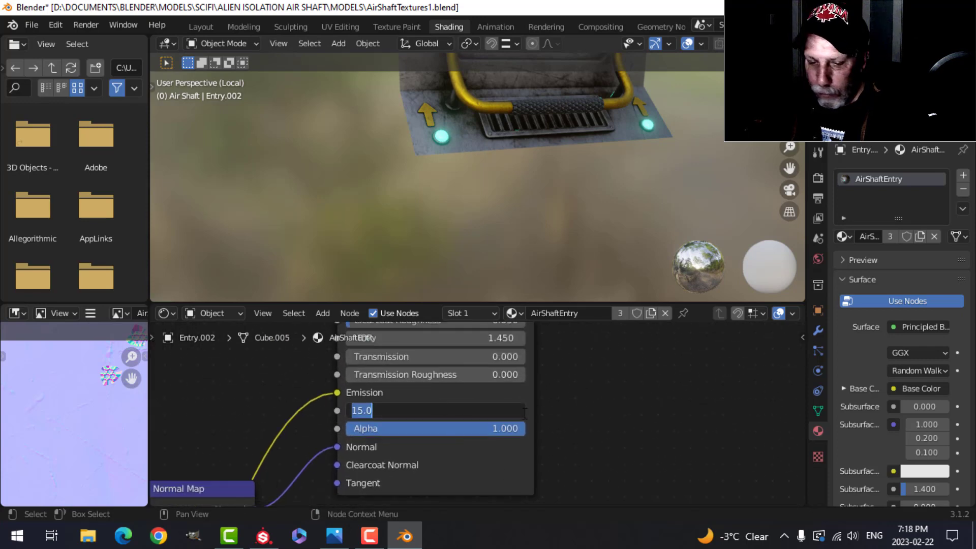
pyautogui.write('20')
pyautogui.press('Return')
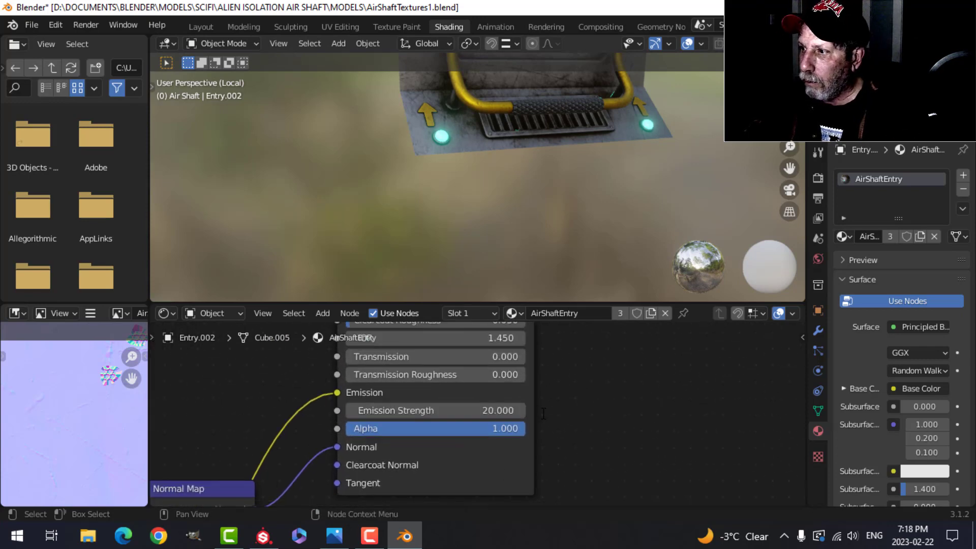
# Set the Principled BSDF's Emission Strength to 8
pyautogui.click(461, 409)
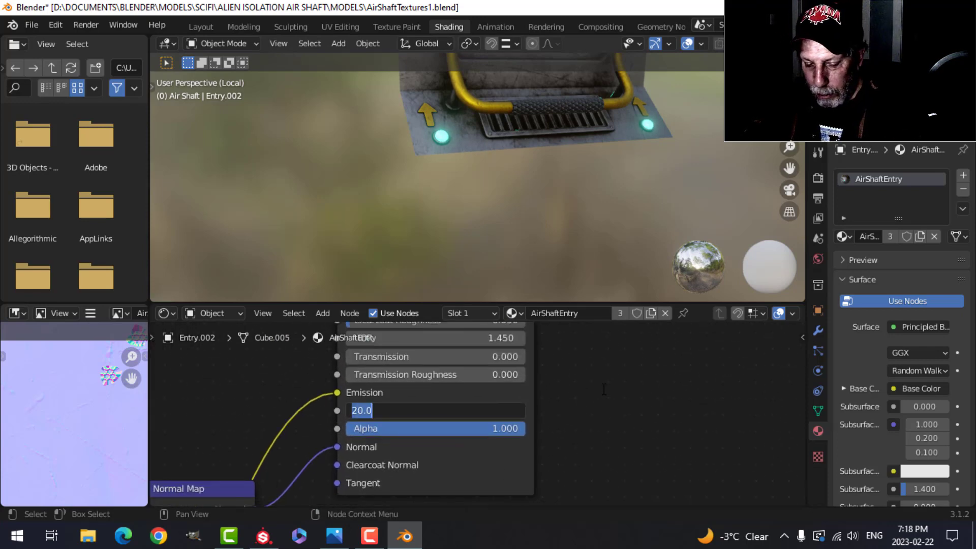
pyautogui.write('8')
pyautogui.press('Return')
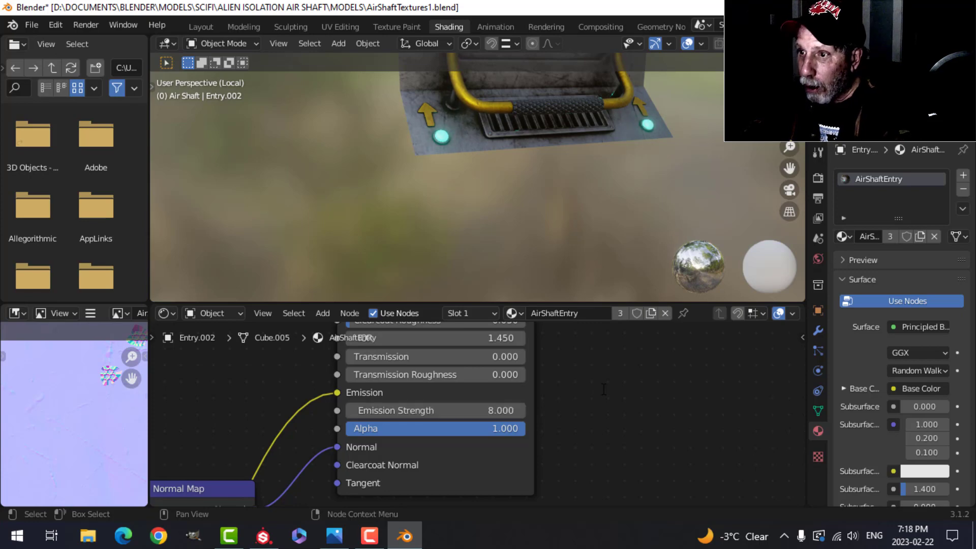
# Show the air shaft entry in the Layout workspace with Material Preview shading and view it as a whole
pyautogui.click(201, 27)
pyautogui.click(765, 44)
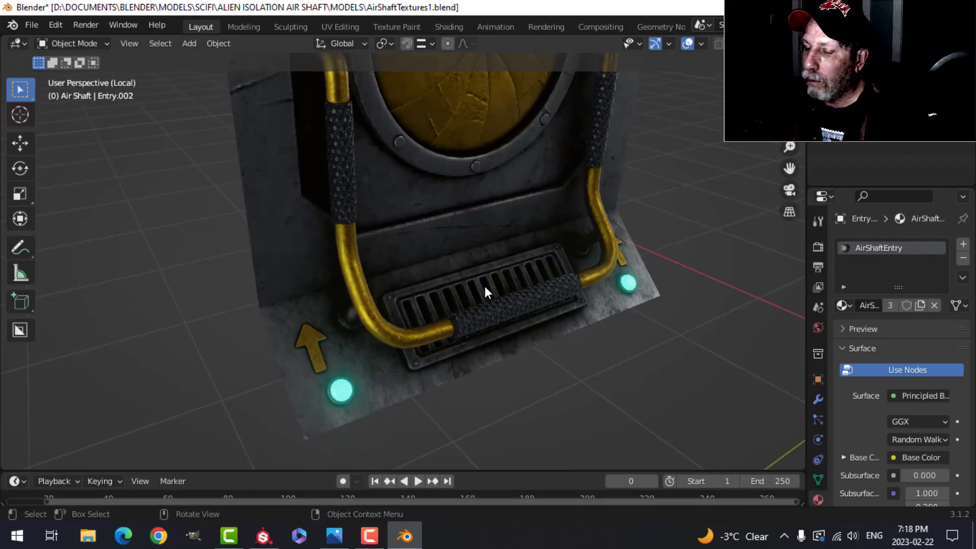
pyautogui.scroll(-3, 486, 292)
pyautogui.moveTo(575, 272)
pyautogui.mouseDown(button='middle')
pyautogui.moveTo(551, 229)
pyautogui.moveTo(374, 206)
pyautogui.moveTo(433, 206)
pyautogui.moveTo(314, 254)
pyautogui.moveTo(272, 257)
pyautogui.moveTo(437, 241)
pyautogui.moveTo(403, 178)
pyautogui.moveTo(519, 221)
pyautogui.moveTo(532, 243)
pyautogui.mouseUp(button='middle')
# Try the dark, warm-toned HDRI environment for the viewport lighting and inspect the entry model under it
pyautogui.click(795, 43)
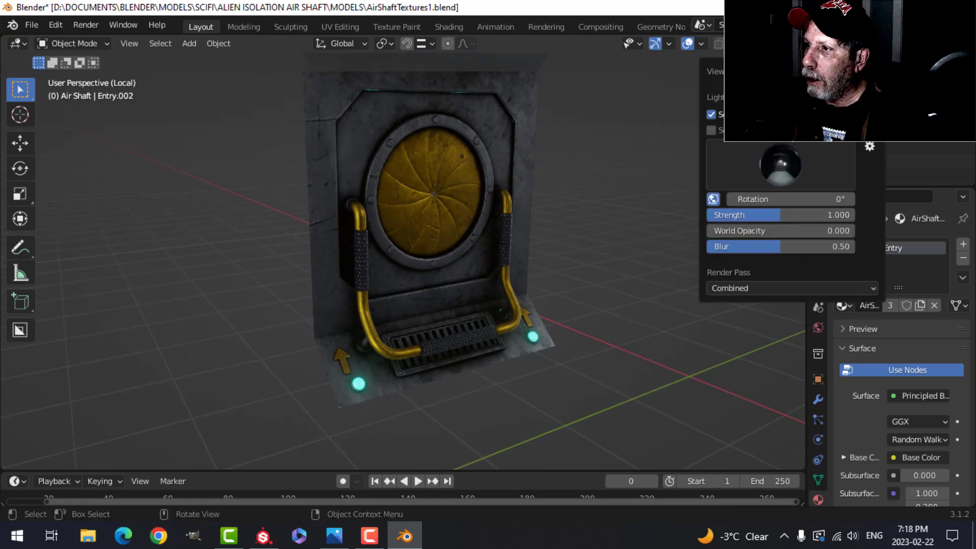
pyautogui.click(777, 165)
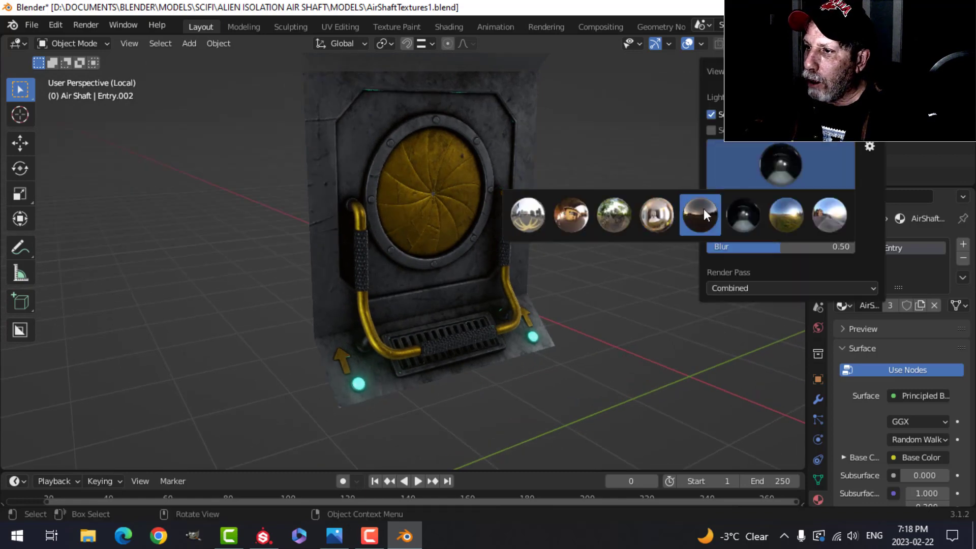
pyautogui.click(703, 209)
pyautogui.moveTo(488, 247); pyautogui.dragTo(579, 193, button='middle')
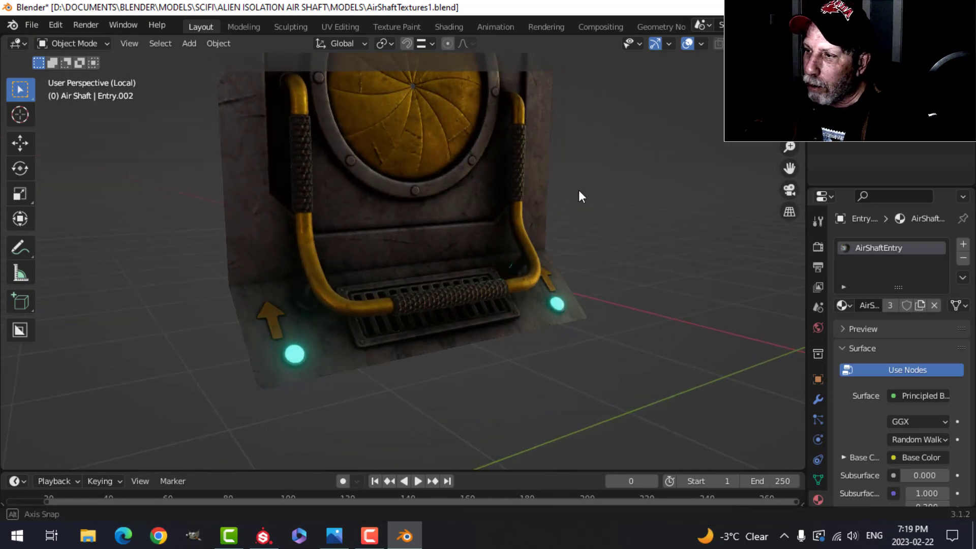
pyautogui.scroll(-1, 438, 143)
pyautogui.keyDown('shift'); pyautogui.moveTo(447, 175); pyautogui.dragTo(445, 241, button='middle'); pyautogui.keyUp('shift')
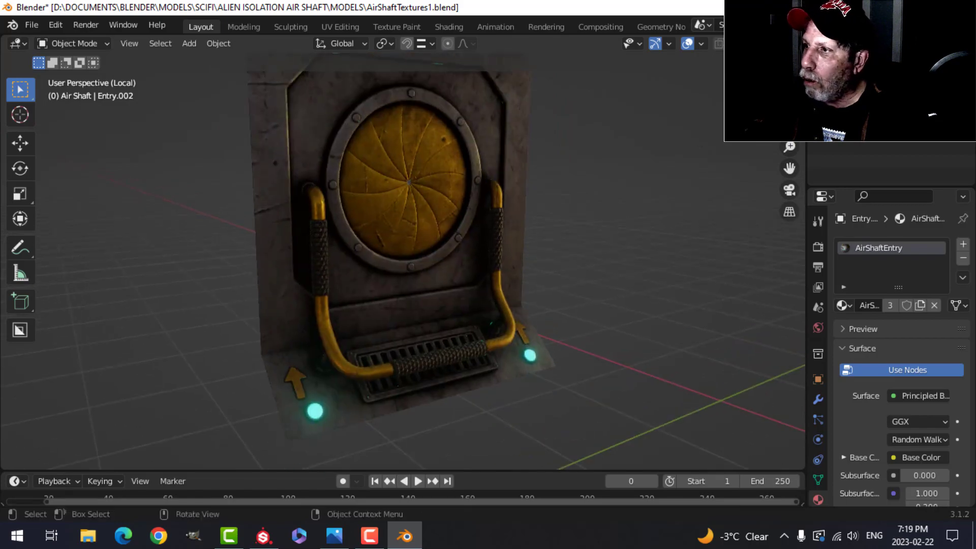
# Switch the viewport lighting back to the black studio HDRI and examine the yellow round hatch up close
pyautogui.click(794, 43)
pyautogui.click(779, 160)
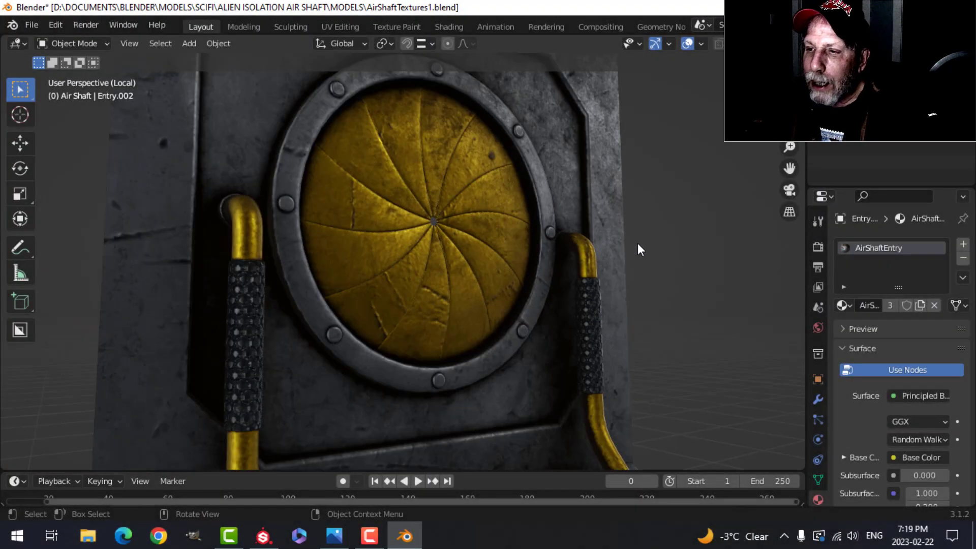
pyautogui.scroll(1, 496, 298)
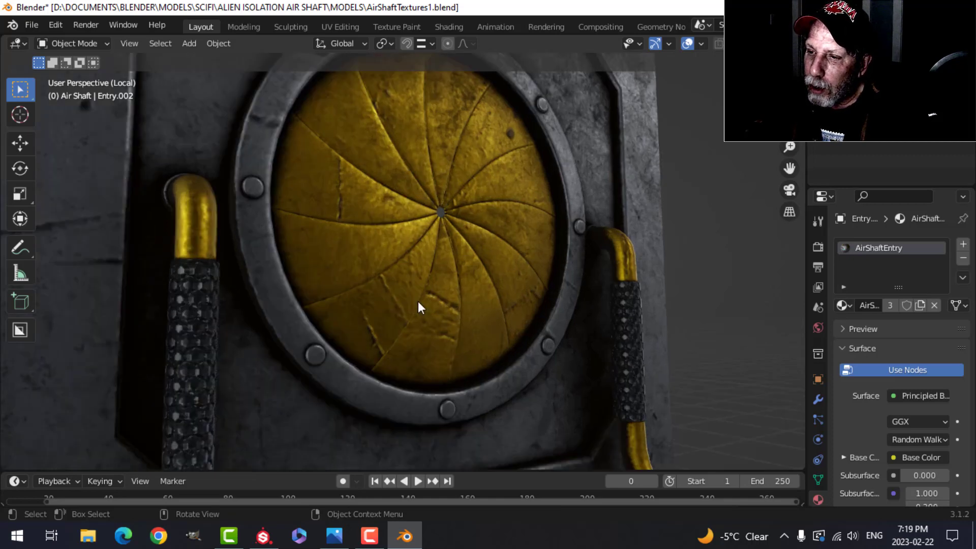
pyautogui.scroll(-1, 391, 249)
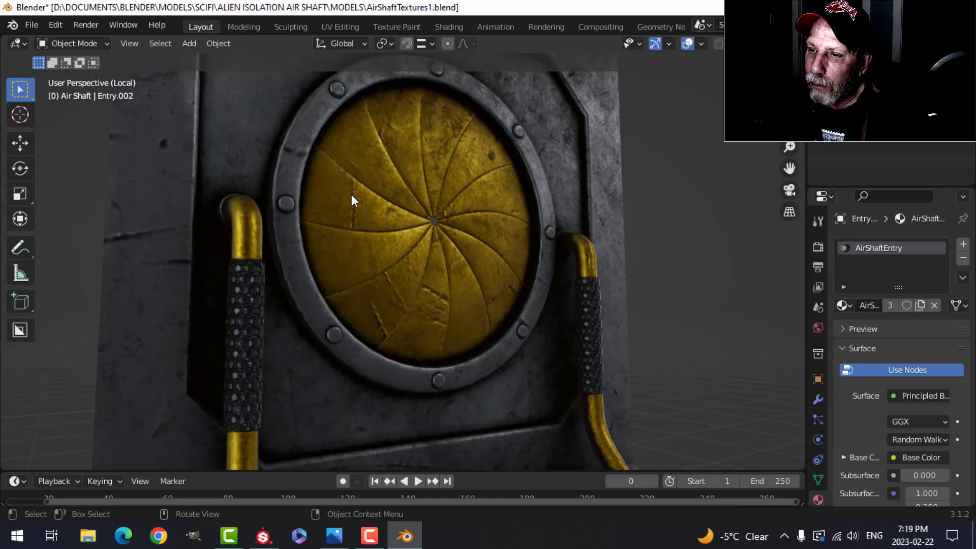
pyautogui.moveTo(410, 291); pyautogui.dragTo(422, 282, button='middle')
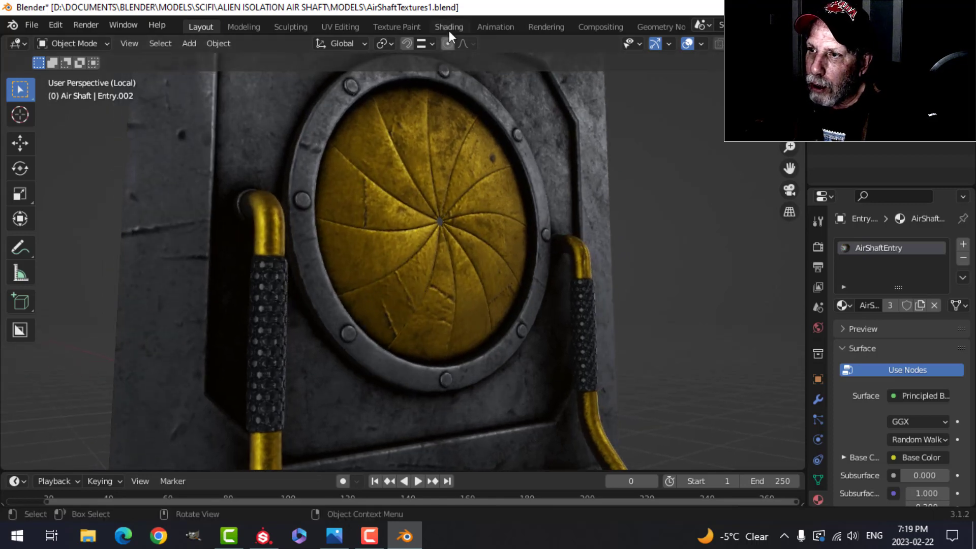
# In the AirShaftEntry shader, move the Principled BSDF and Material Output nodes together farther away from the texture nodes
pyautogui.click(449, 27)
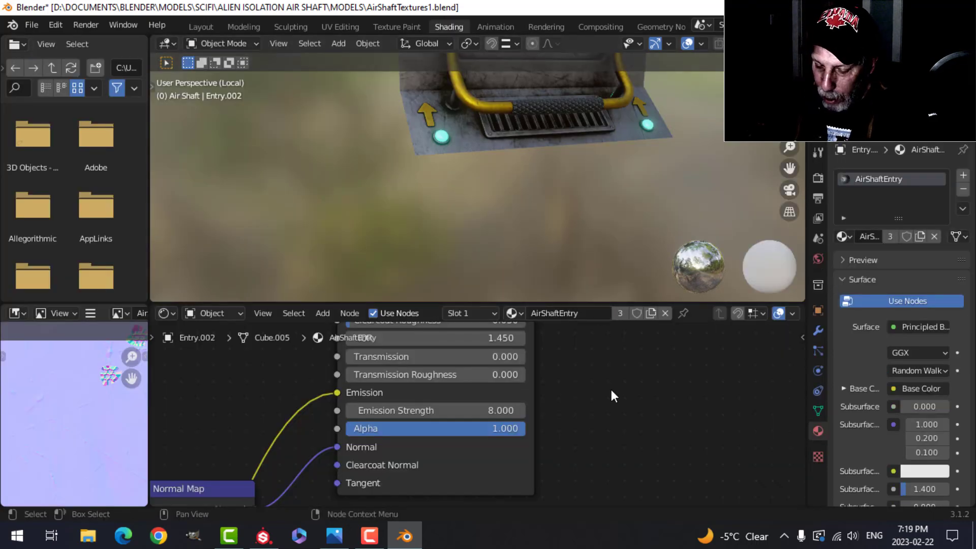
pyautogui.hotkey('ctrl', 'space')
pyautogui.scroll(-7, 576, 321)
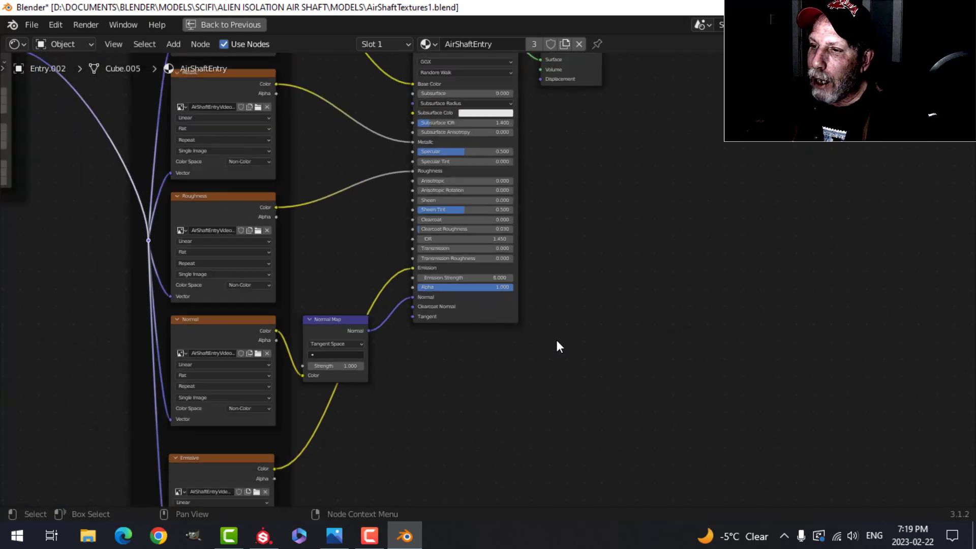
pyautogui.scroll(-1, 553, 342)
pyautogui.keyDown('shift'); pyautogui.moveTo(562, 273); pyautogui.dragTo(556, 341, button='middle'); pyautogui.keyUp('shift')
pyautogui.moveTo(432, 150); pyautogui.dragTo(584, 229)
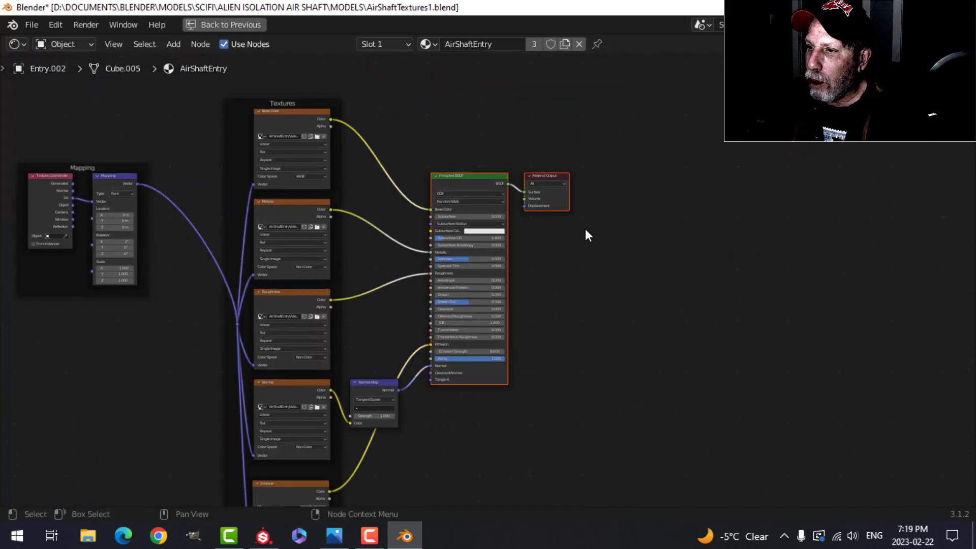
pyautogui.press('g')
pyautogui.click(816, 221)
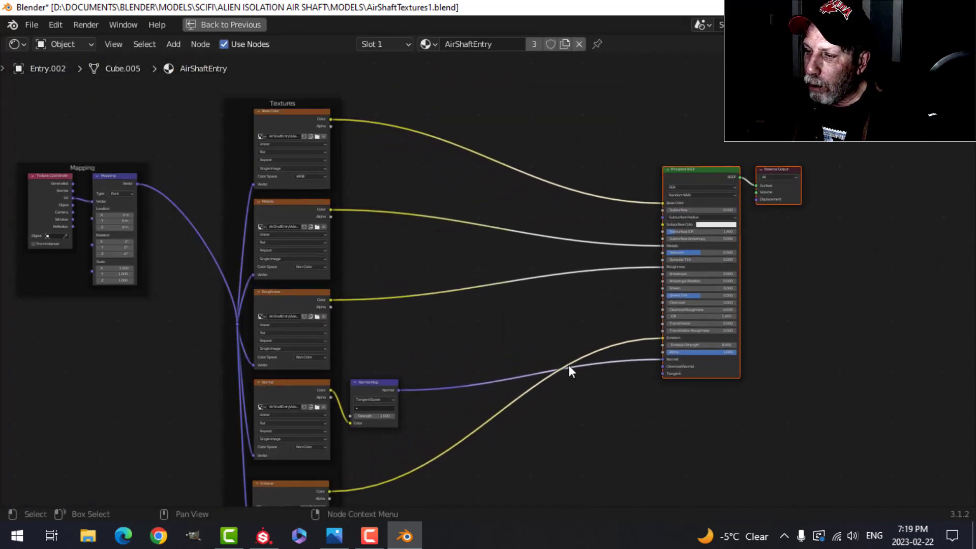
# Move the Normal Map node close to the Principled BSDF, leaving space after the Normal texture
pyautogui.scroll(2, 571, 366)
pyautogui.moveTo(570, 366); pyautogui.dragTo(512, 249, button='middle')
pyautogui.moveTo(294, 294); pyautogui.dragTo(574, 181)
# Add a Separate RGB node just after the Normal texture node
pyautogui.scroll(2, 334, 324)
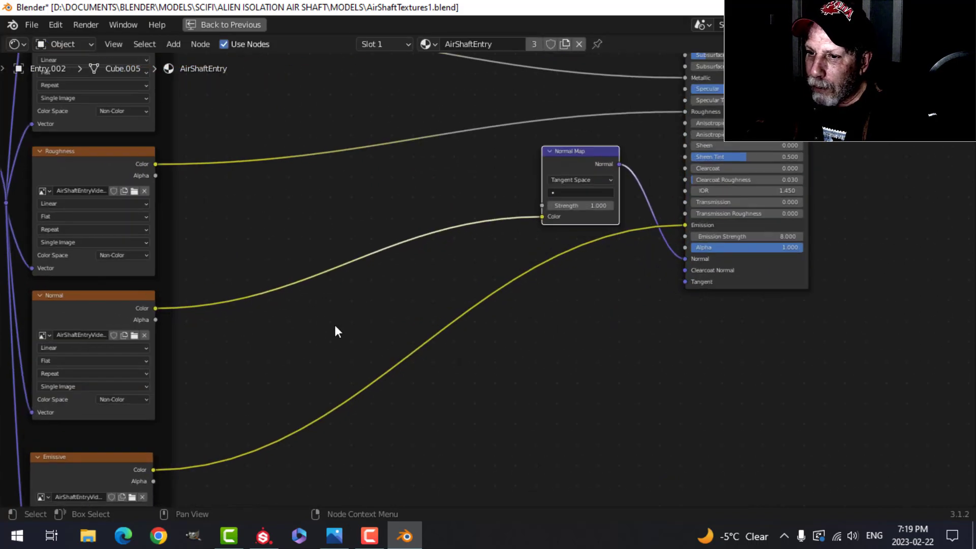
pyautogui.hotkey('shift', 'a')
pyautogui.moveTo(319, 448)
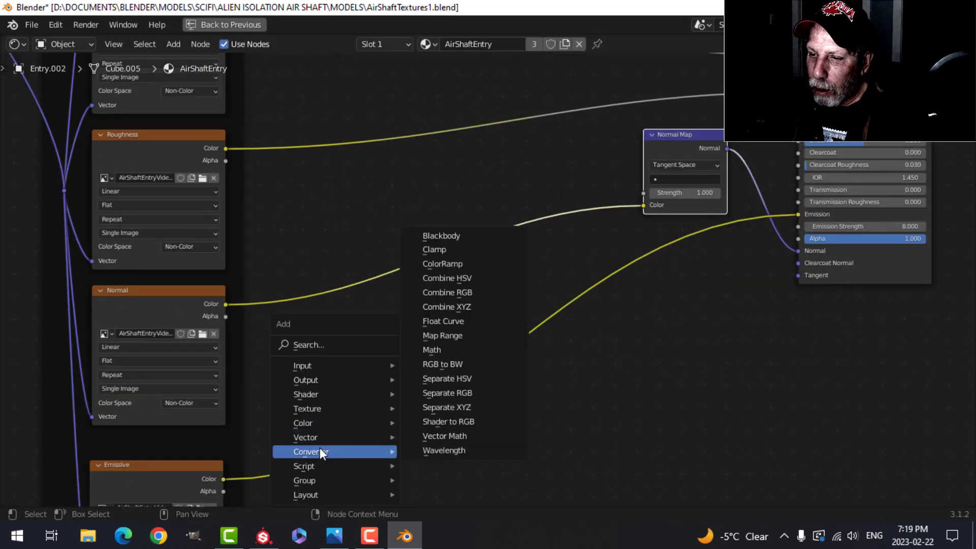
pyautogui.click(448, 392)
pyautogui.click(311, 330)
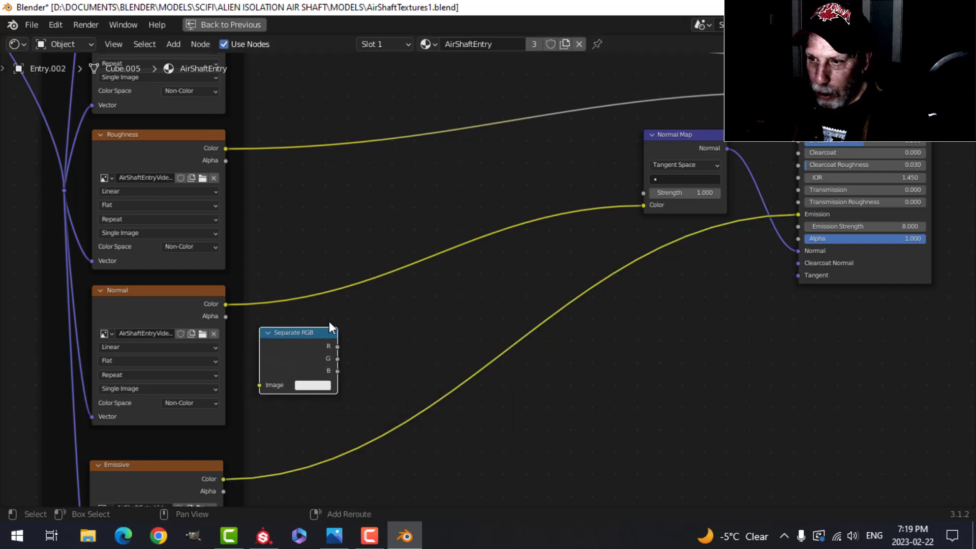
# Duplicate the Separate RGB node toward the Normal Map node and switch the copy's type to Combine RGB
pyautogui.hotkey('shift', 'd')
pyautogui.click(508, 265)
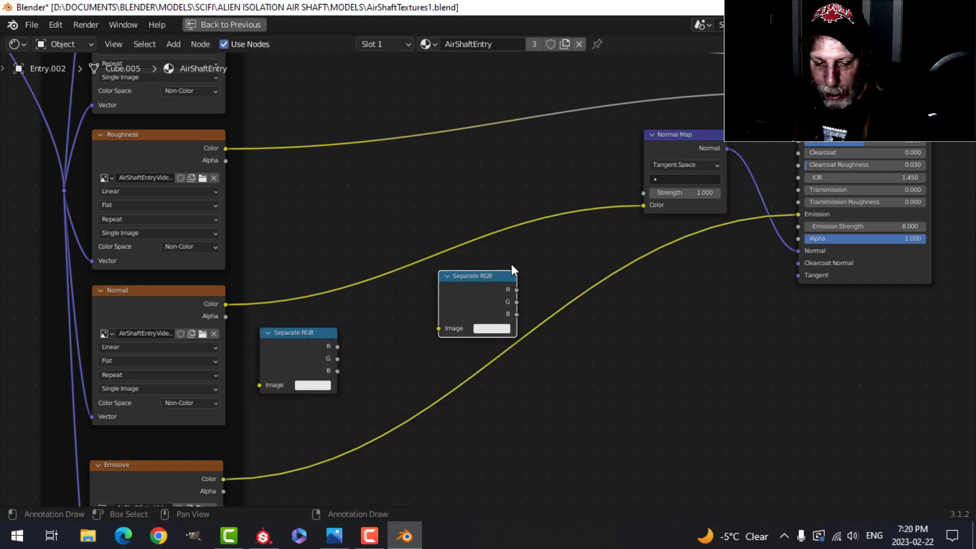
pyautogui.hotkey('shift', 's')
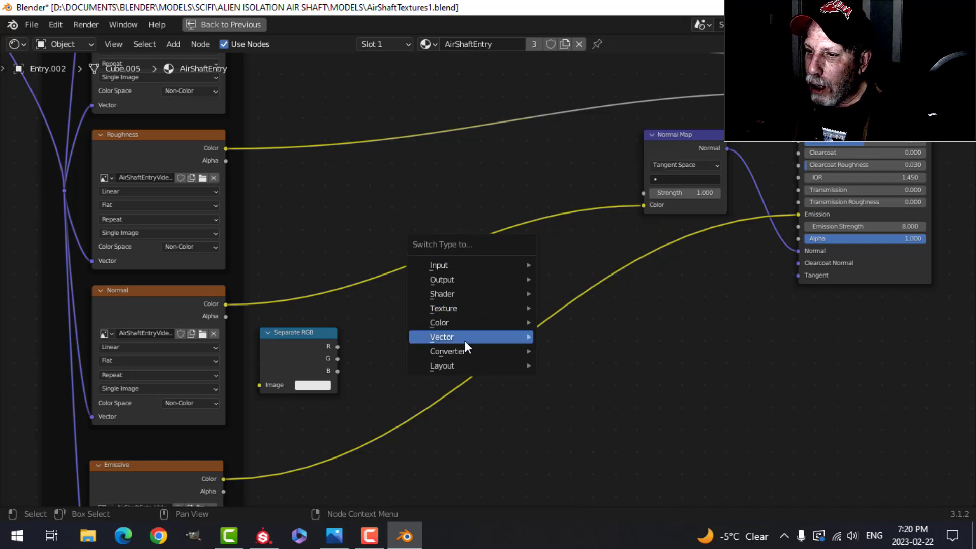
pyautogui.moveTo(503, 349)
pyautogui.click(581, 220)
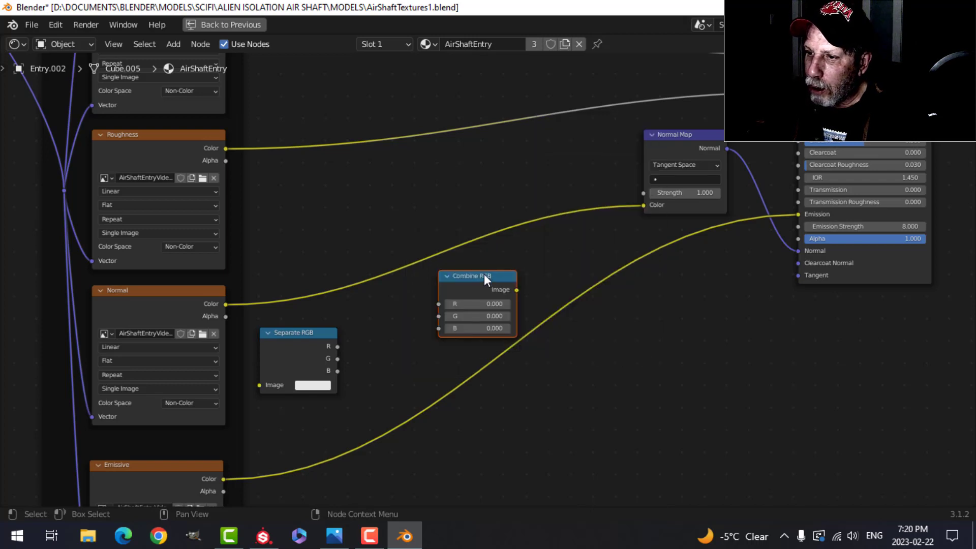
# Link the R and B outputs of Separate RGB to the matching R and B inputs of Combine RGB
pyautogui.scroll(2, 367, 336)
pyautogui.moveTo(298, 365); pyautogui.dragTo(323, 350)
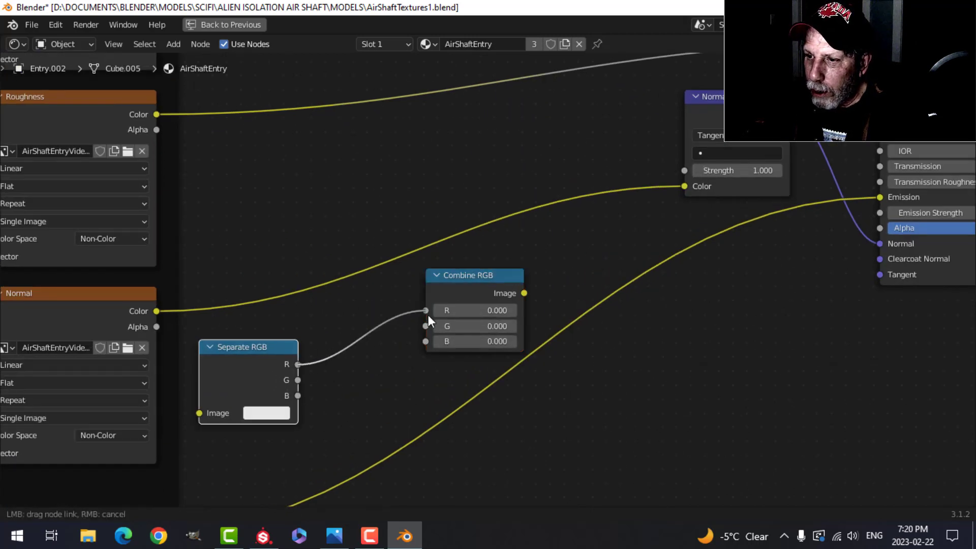
pyautogui.moveTo(428, 316); pyautogui.dragTo(427, 312)
pyautogui.moveTo(297, 396); pyautogui.dragTo(426, 341)
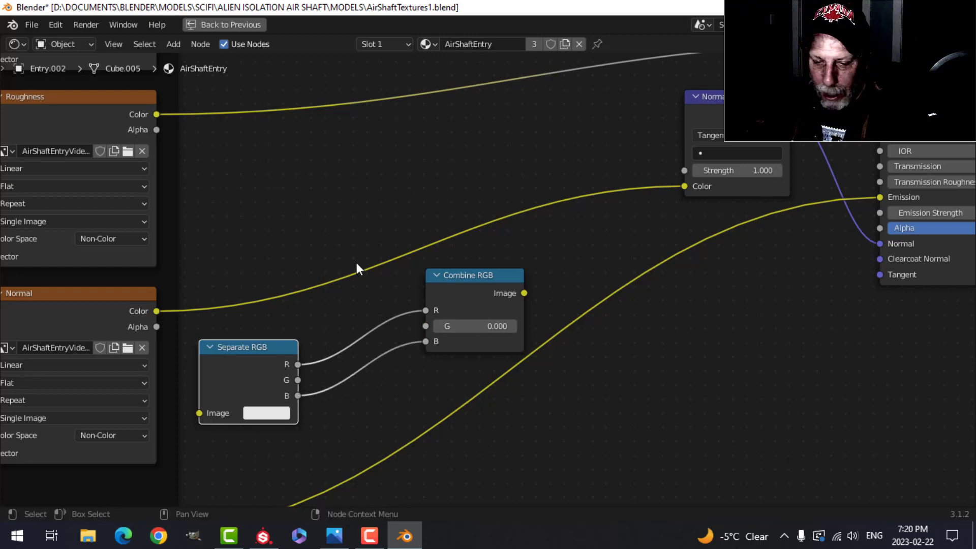
# Add an Invert color node in the free space above the Separate RGB and Combine RGB nodes
pyautogui.hotkey('shift', 'a')
pyautogui.moveTo(356, 264)
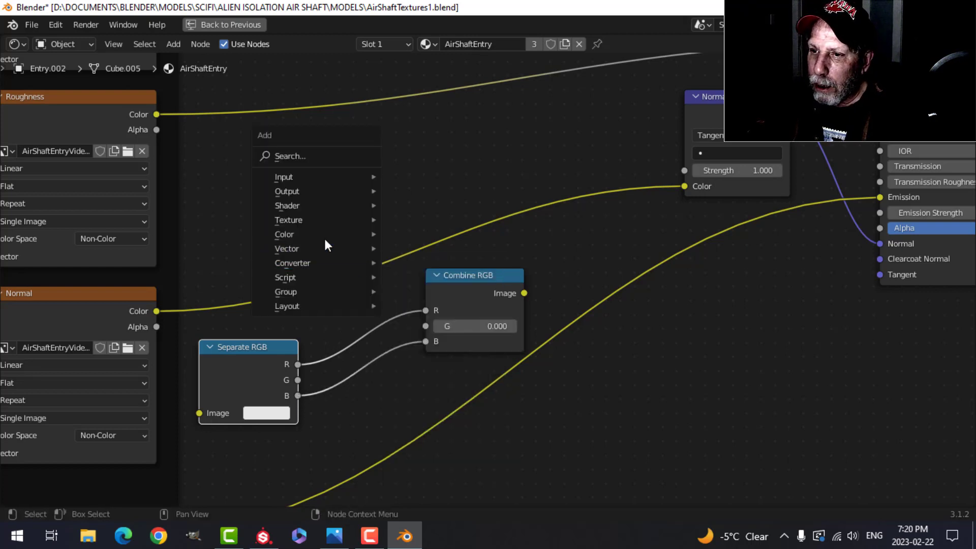
pyautogui.moveTo(320, 232)
pyautogui.click(404, 276)
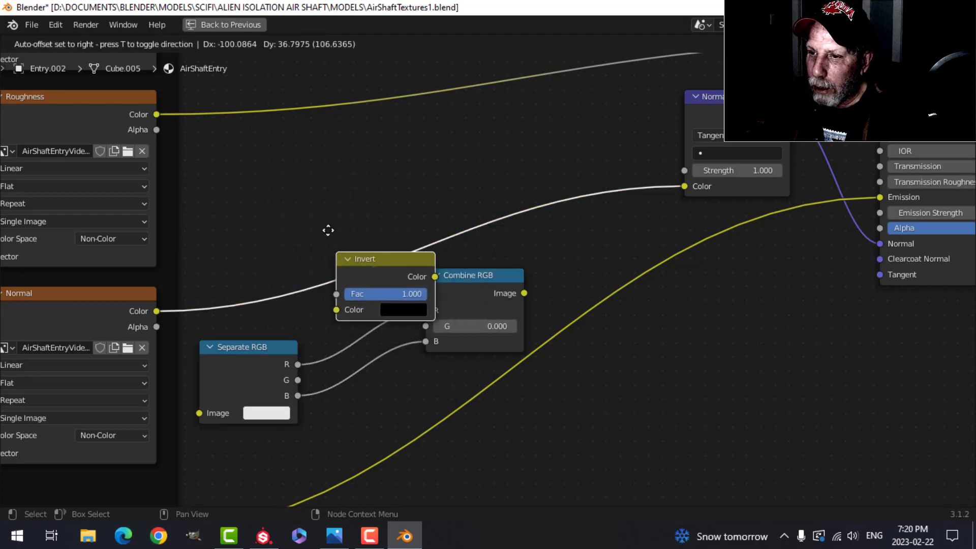
pyautogui.click(308, 175)
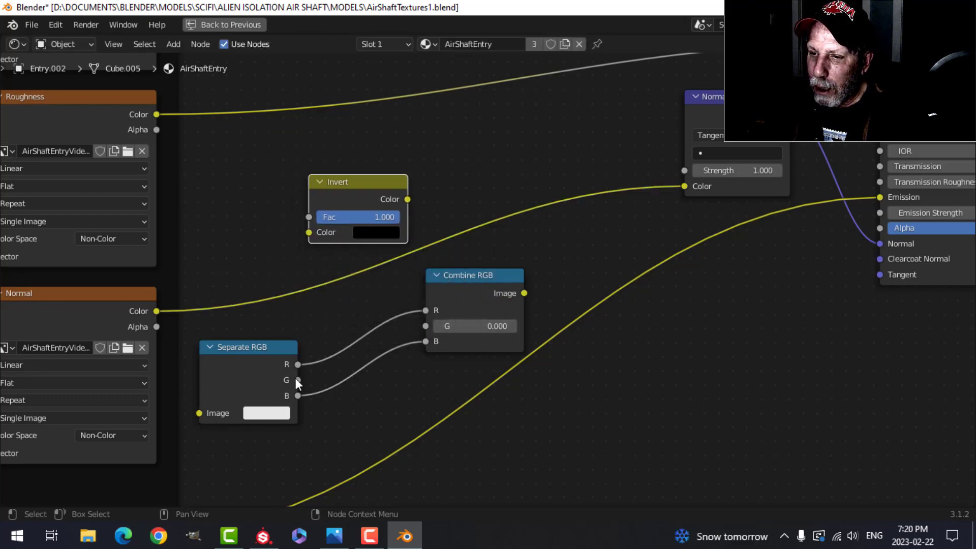
# Route the green channel from Separate RGB through the Invert node's Color into the G input of Combine RGB
pyautogui.moveTo(295, 380); pyautogui.dragTo(309, 232)
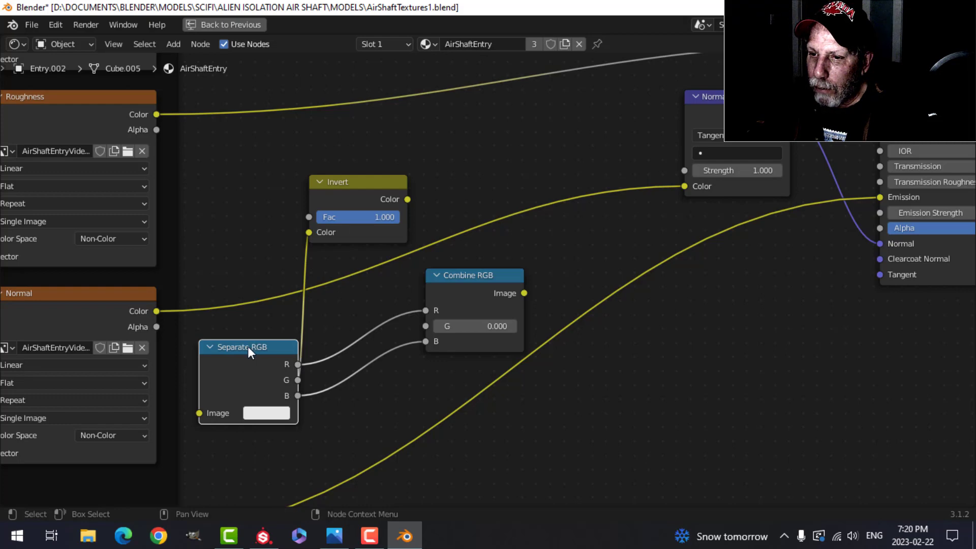
pyautogui.moveTo(248, 346); pyautogui.dragTo(229, 346)
pyautogui.moveTo(407, 200); pyautogui.dragTo(416, 238)
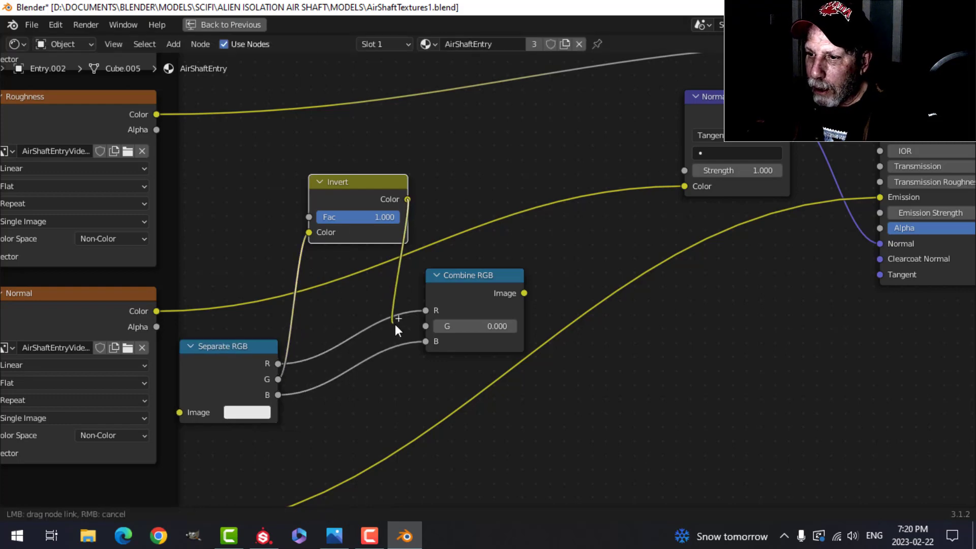
pyautogui.moveTo(395, 325); pyautogui.dragTo(423, 326)
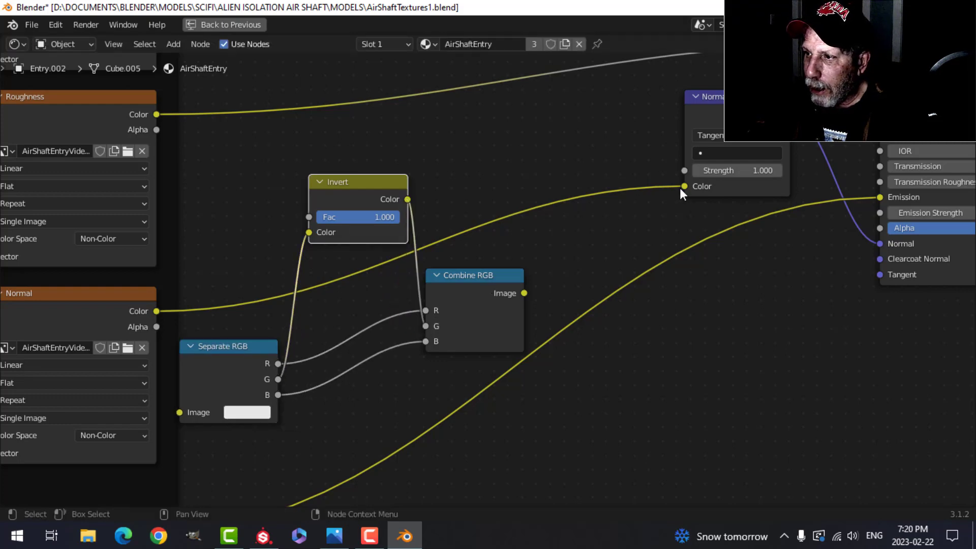
# Reroute the Normal texture's Color into the Separate RGB Image input and link the Combine RGB Image output to the Normal Map's Color
pyautogui.moveTo(684, 186); pyautogui.dragTo(213, 316)
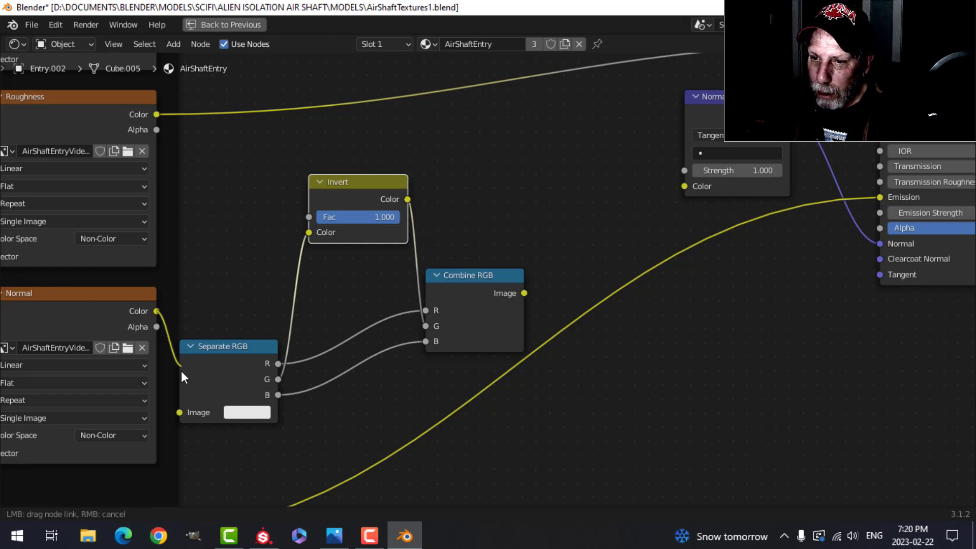
pyautogui.moveTo(175, 406); pyautogui.dragTo(181, 413)
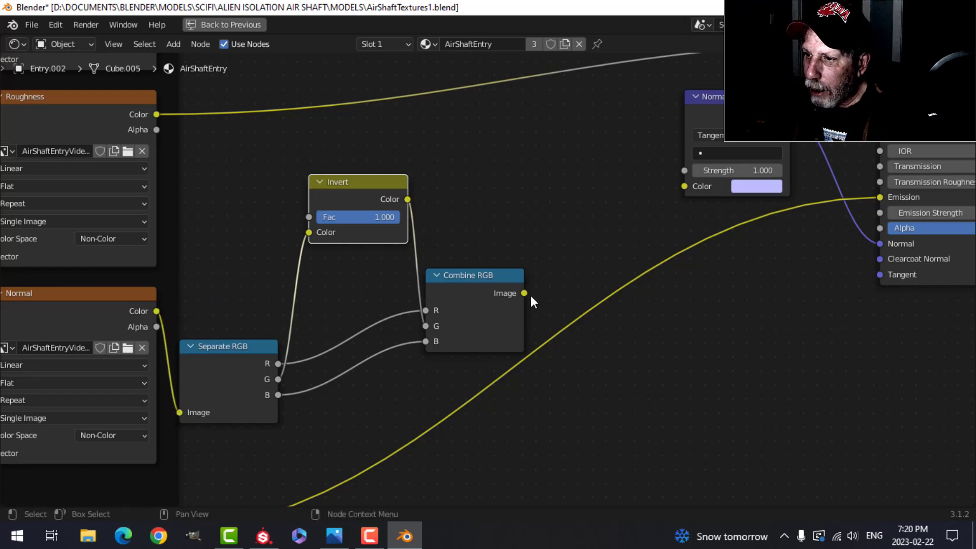
pyautogui.moveTo(524, 293); pyautogui.dragTo(685, 186)
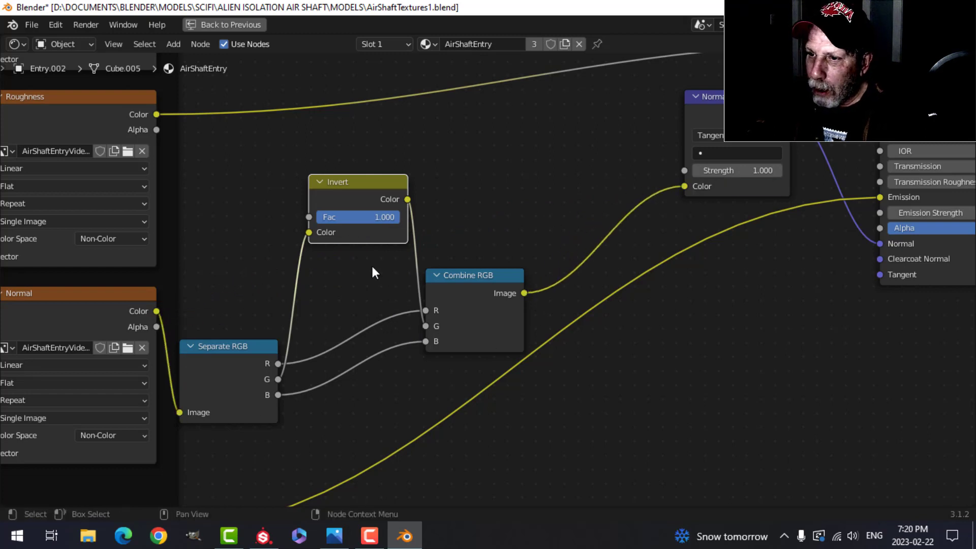
# Rearrange the Combine RGB, Invert and Separate RGB nodes into a tidy chain between the Normal texture and Normal Map
pyautogui.moveTo(453, 279); pyautogui.dragTo(523, 213)
pyautogui.moveTo(384, 199); pyautogui.dragTo(408, 189)
pyautogui.moveTo(244, 354); pyautogui.dragTo(291, 270)
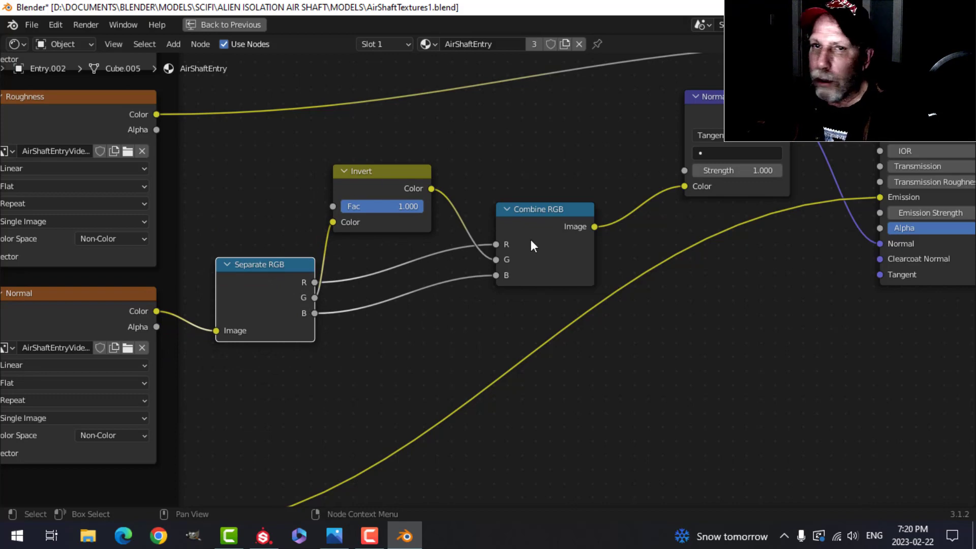
# Return to the Layout workspace and examine the hatch and handles of the entry model with the inverted green normal channel
pyautogui.click(239, 24)
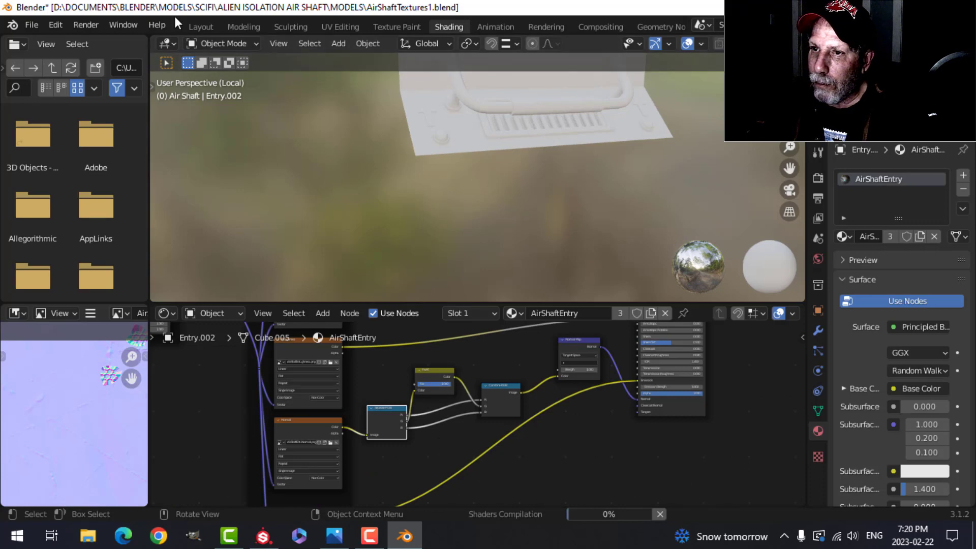
pyautogui.click(198, 26)
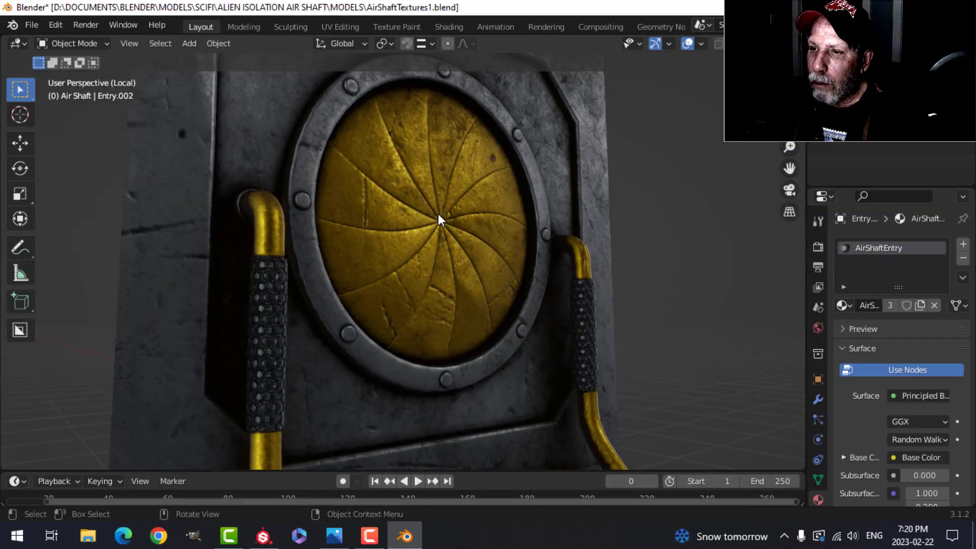
pyautogui.scroll(1, 437, 214)
pyautogui.scroll(-1, 419, 244)
pyautogui.scroll(-1, 364, 194)
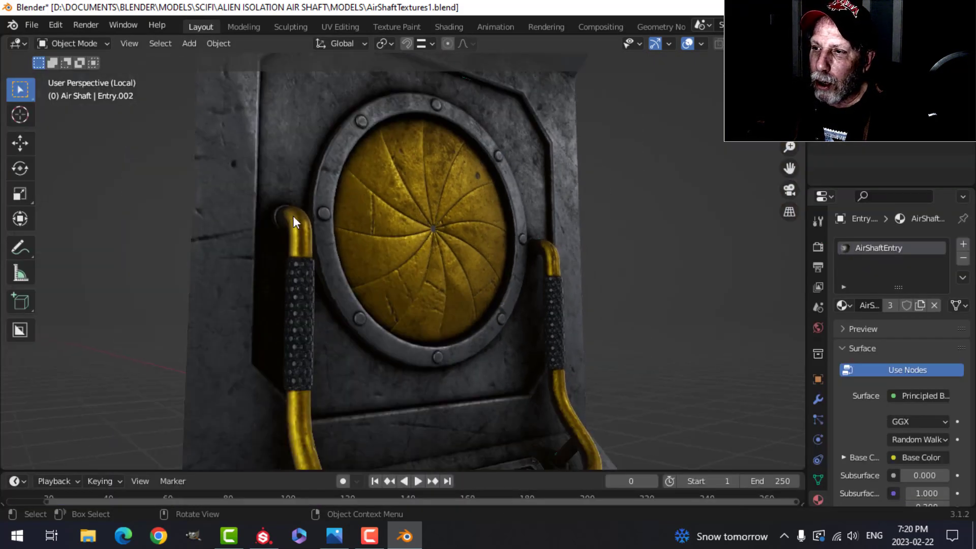
pyautogui.moveTo(293, 218)
pyautogui.mouseDown(button='middle')
pyautogui.moveTo(505, 209)
pyautogui.moveTo(397, 234)
pyautogui.moveTo(399, 184)
pyautogui.moveTo(476, 203)
pyautogui.moveTo(512, 236)
pyautogui.moveTo(502, 260)
pyautogui.moveTo(515, 243)
pyautogui.moveTo(504, 239)
pyautogui.mouseUp(button='middle')
pyautogui.scroll(2, 502, 260)
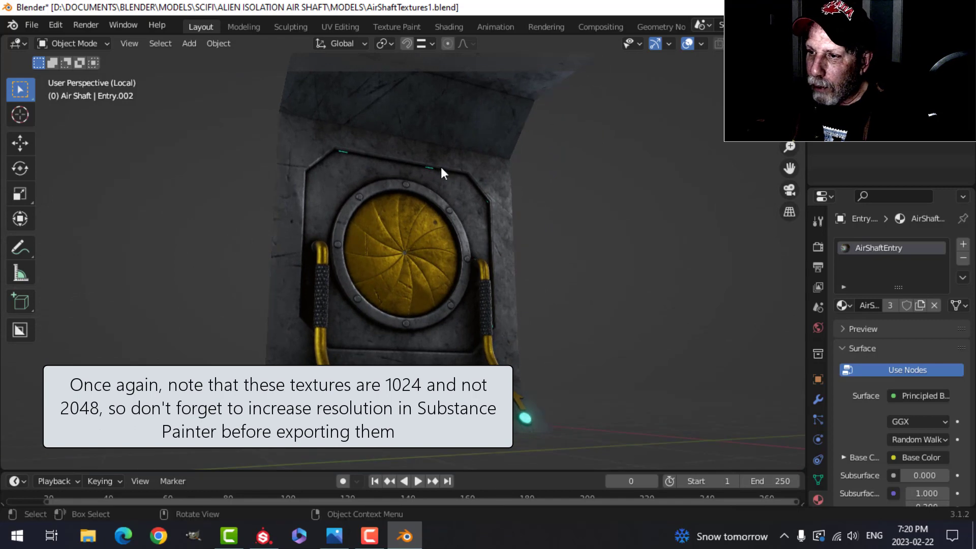